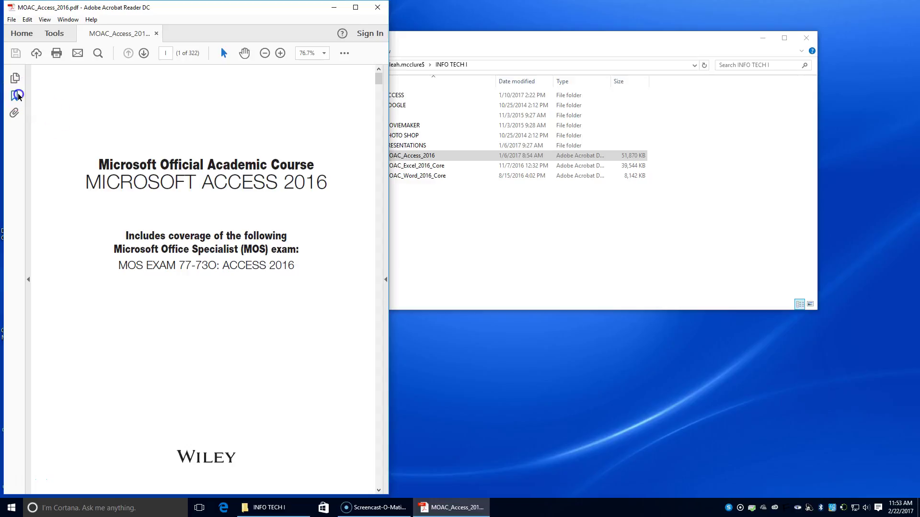
Go to Lesson 11: Advanced Reports in the textbook PDF and show the Use the Report Wizard exercise on page 194
click(80, 378)
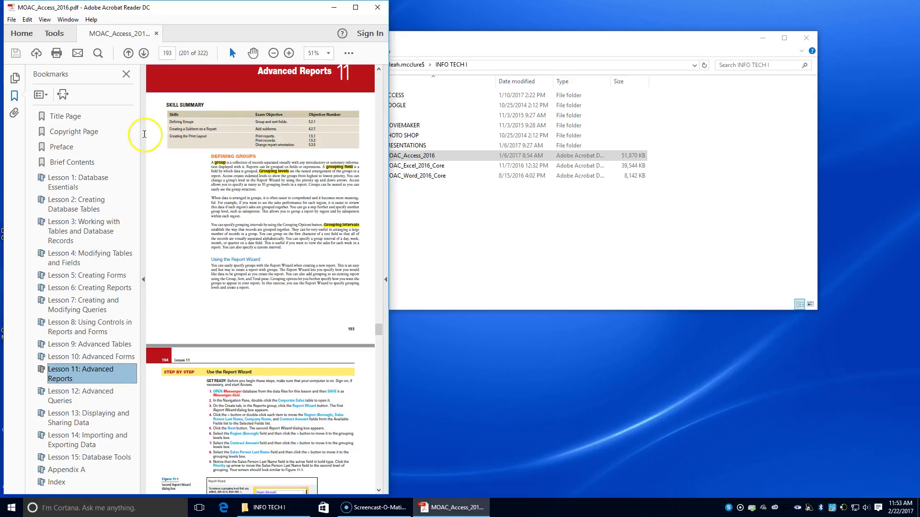
click(142, 280)
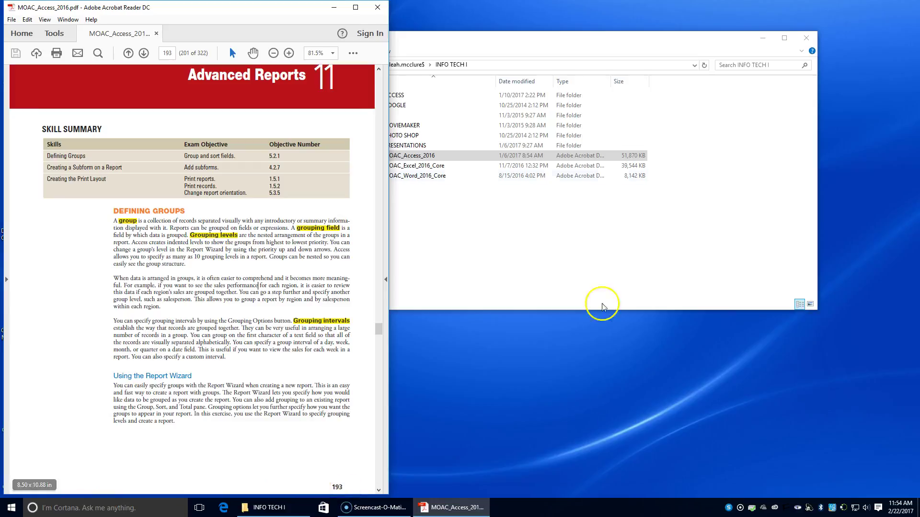
drag(637, 44, 735, 45)
scroll(137, 357, down, 5)
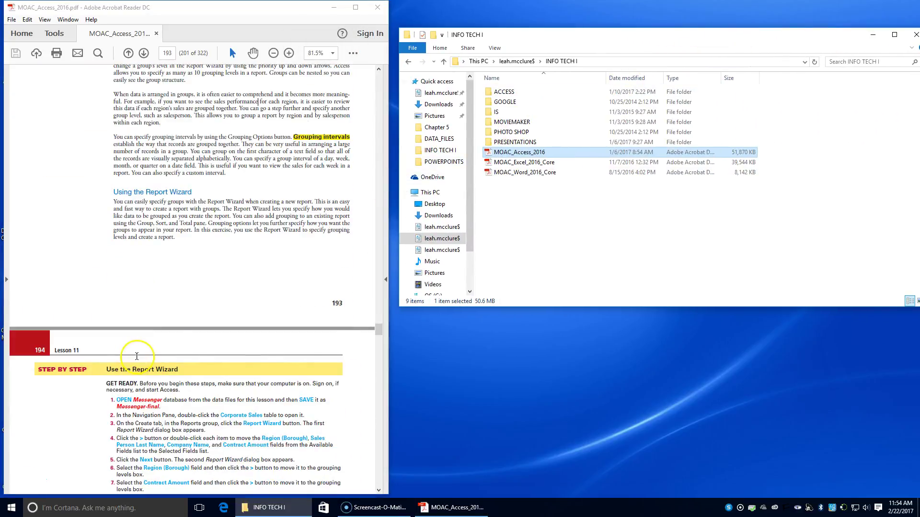
scroll(137, 357, down, 4)
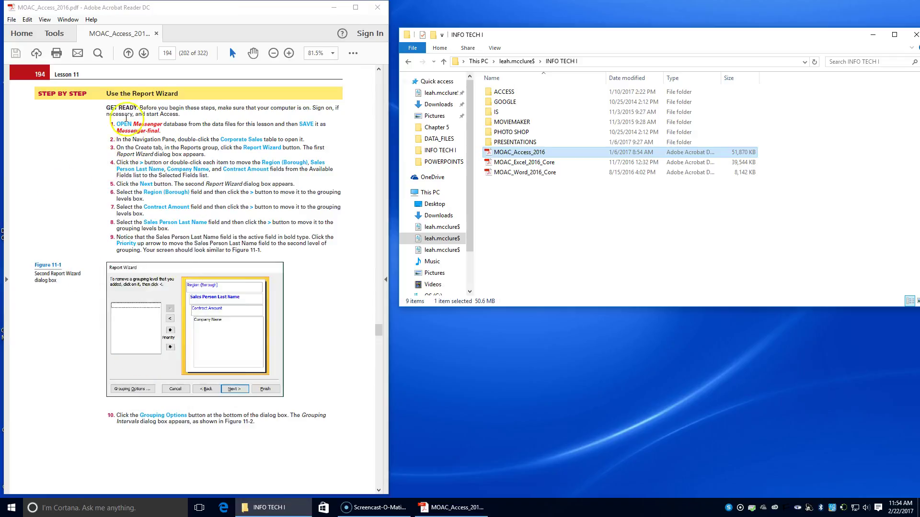
Open the Messenger database from the Lesson11 Student Data Files folder inside ACCESS > DATA FILES
double_click(504, 92)
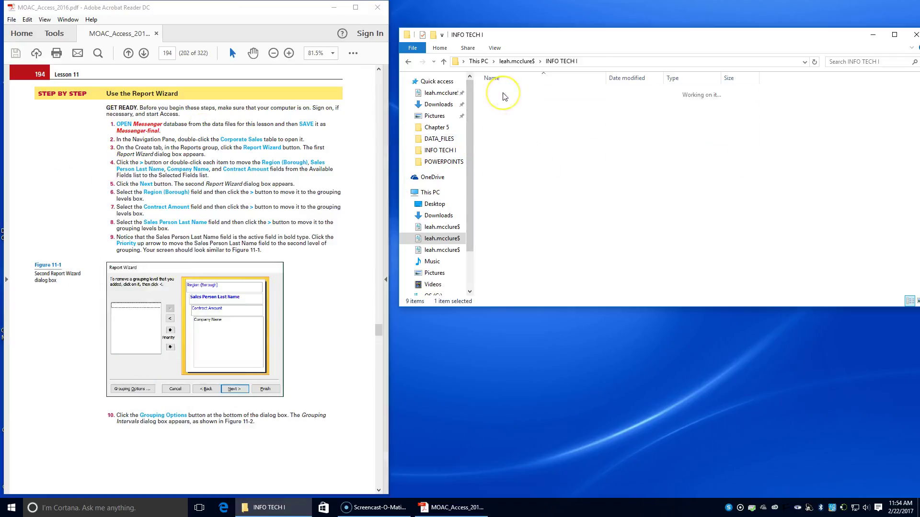
double_click(504, 93)
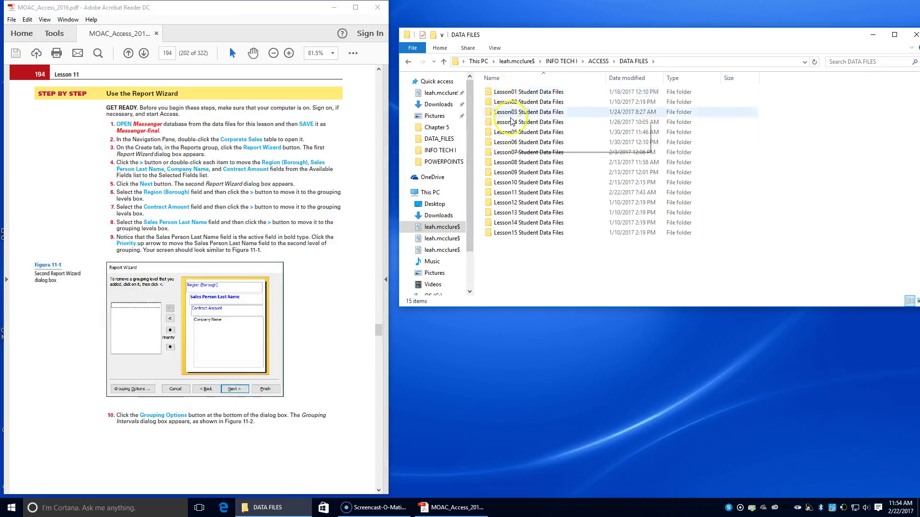
click(515, 195)
right_click(515, 196)
click(523, 200)
click(503, 113)
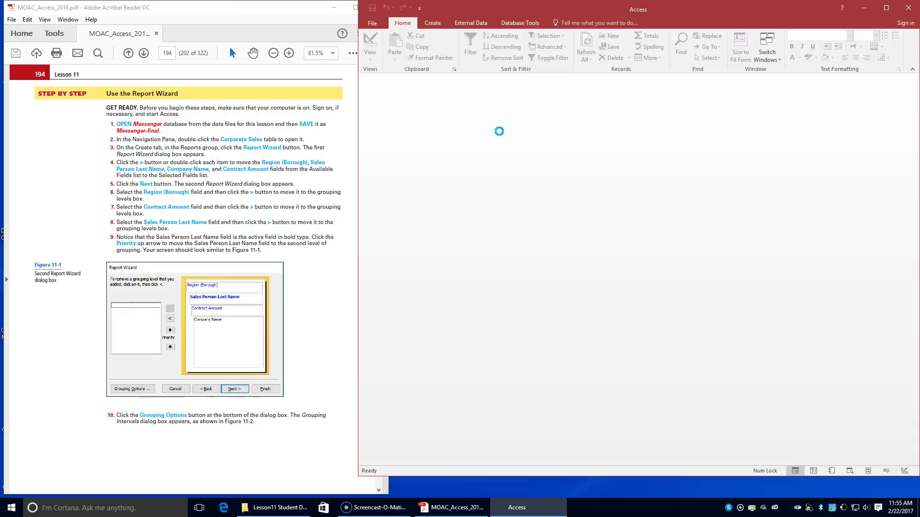
Save the database as Messenger-final in the INFO TECH I > ACCESS > LESSON 11 folder
click(372, 23)
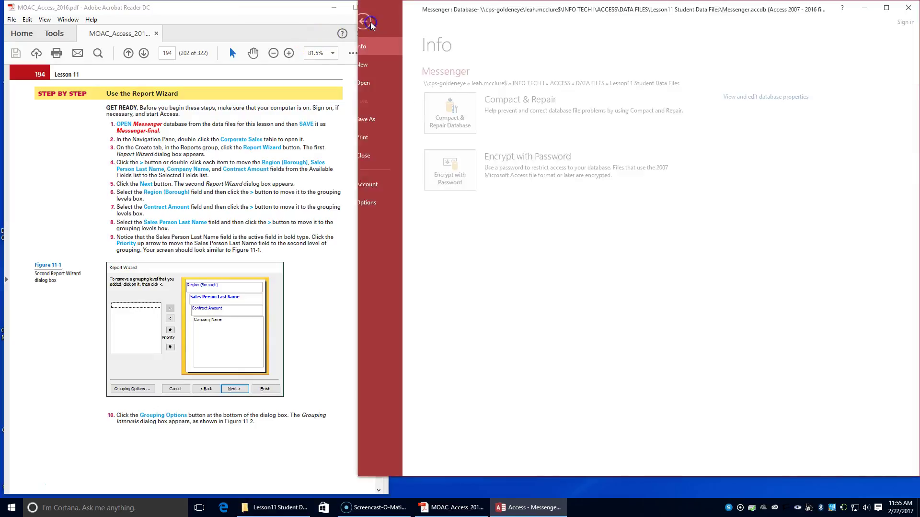
click(381, 119)
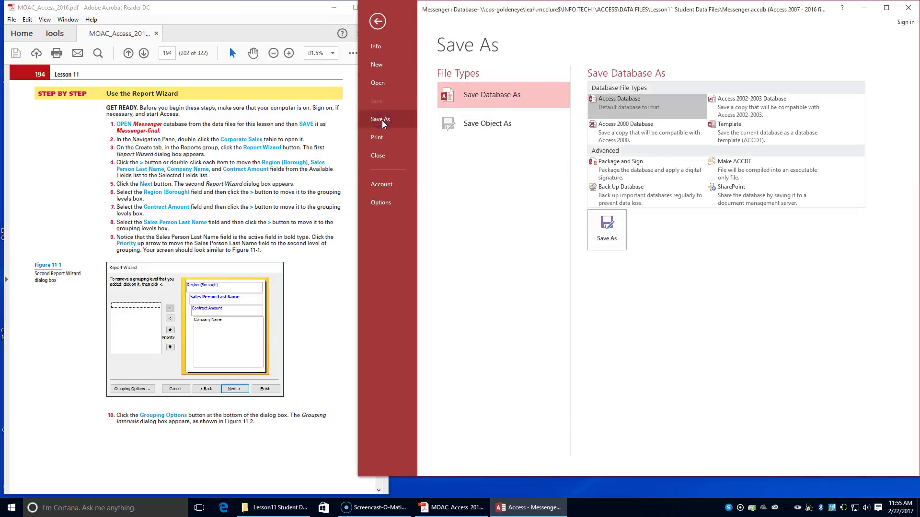
click(603, 233)
scroll(477, 123, down, 2)
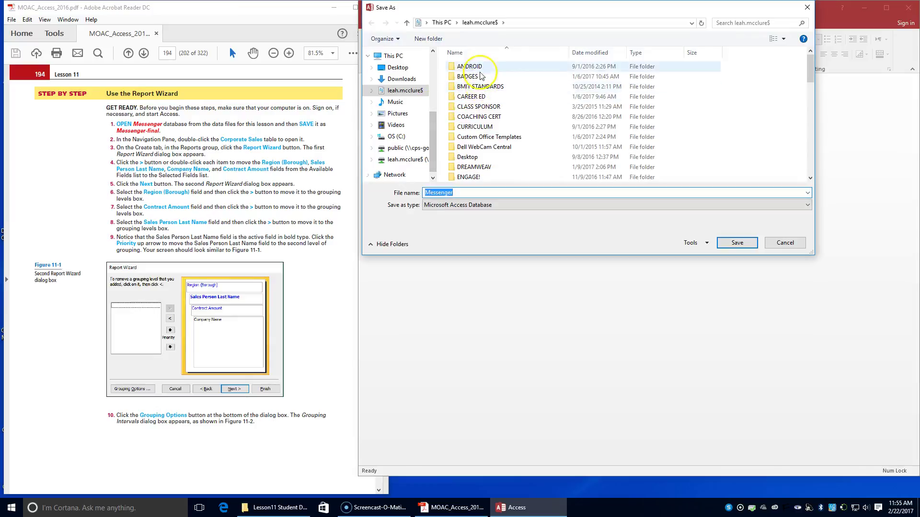
double_click(474, 156)
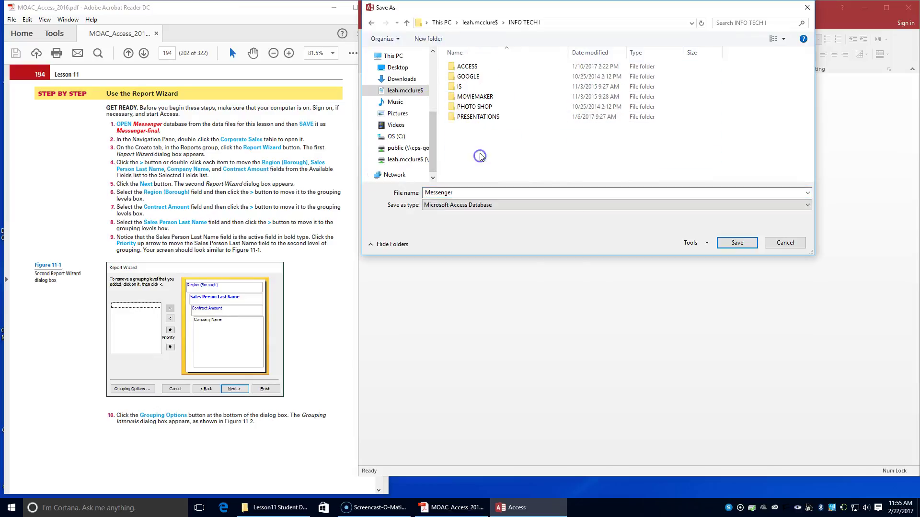
double_click(471, 66)
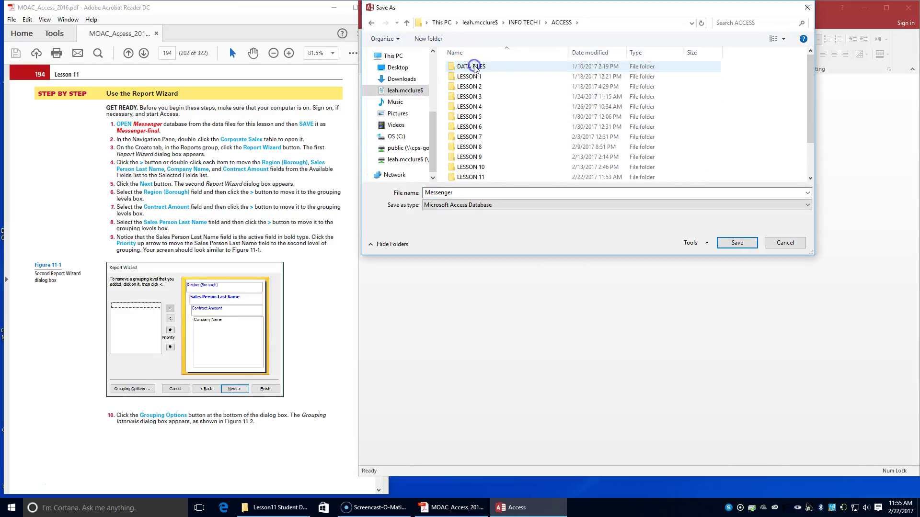
click(484, 177)
double_click(472, 176)
click(460, 191)
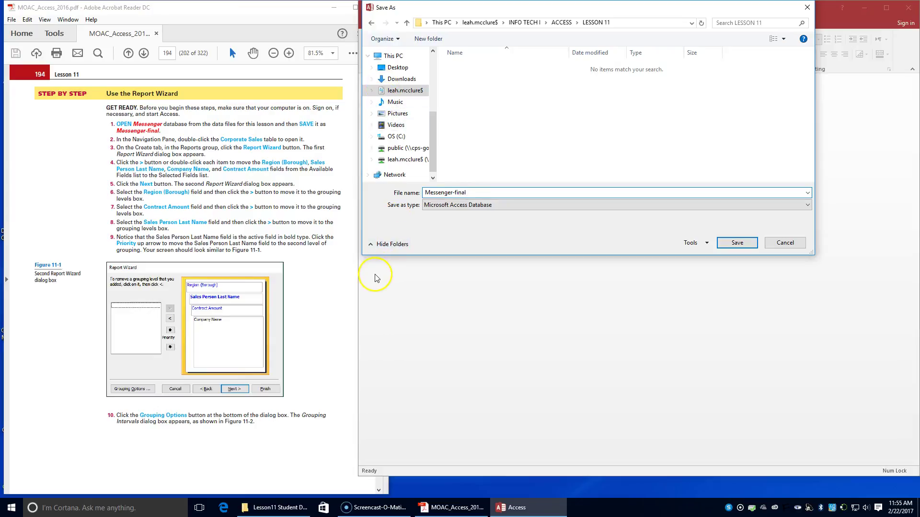
click(755, 247)
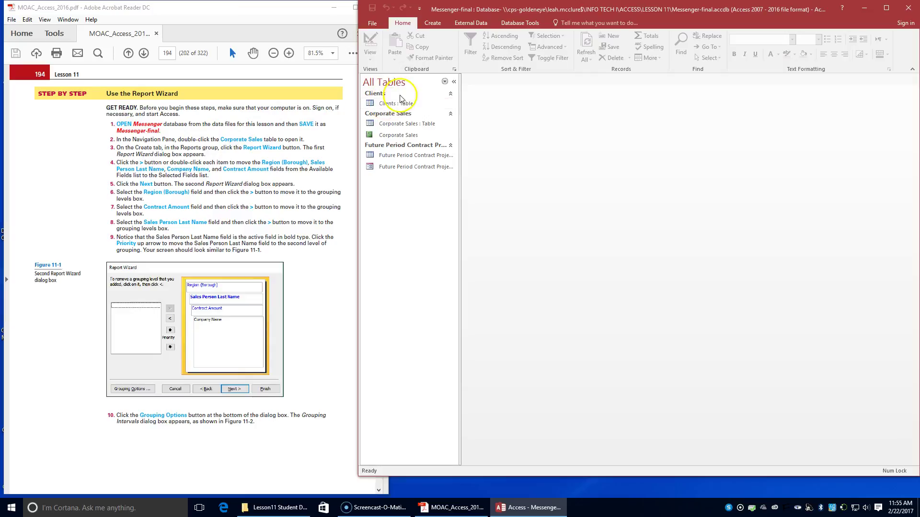
Open the Corporate Sales table and start the Report Wizard for it
double_click(400, 126)
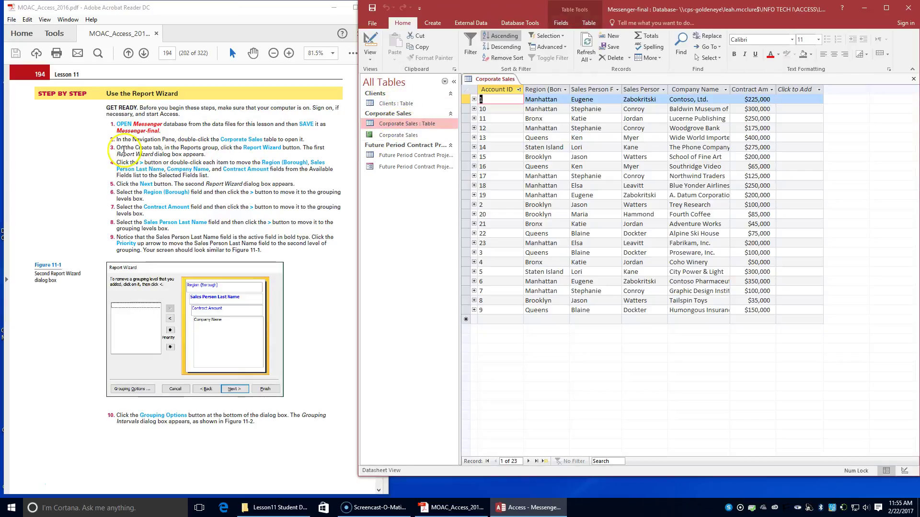
click(431, 23)
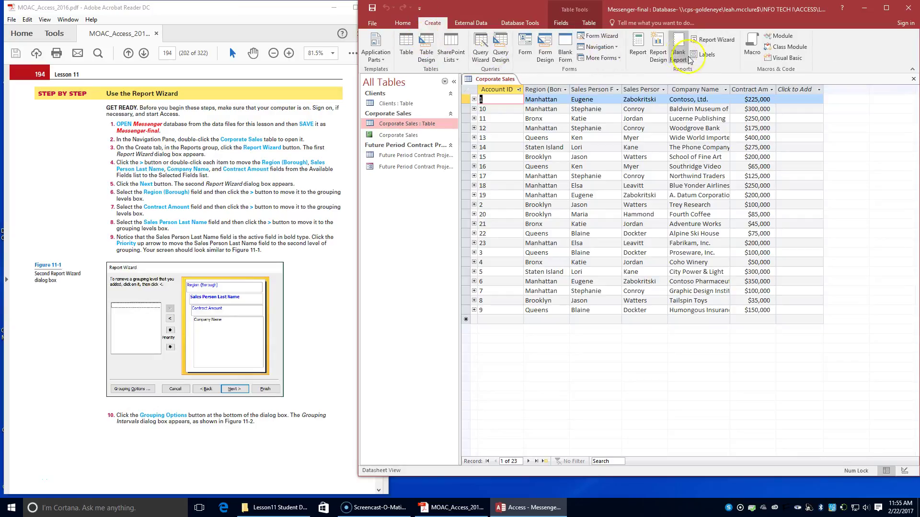
click(721, 39)
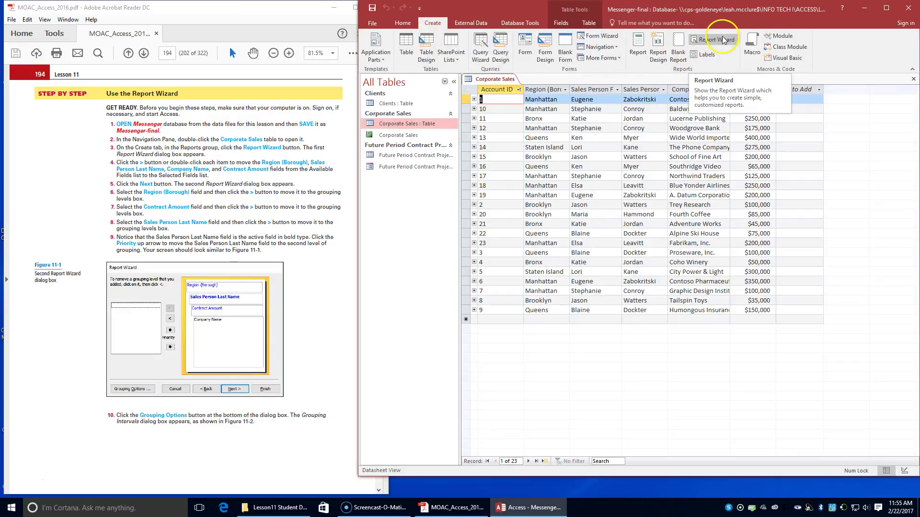
click(723, 40)
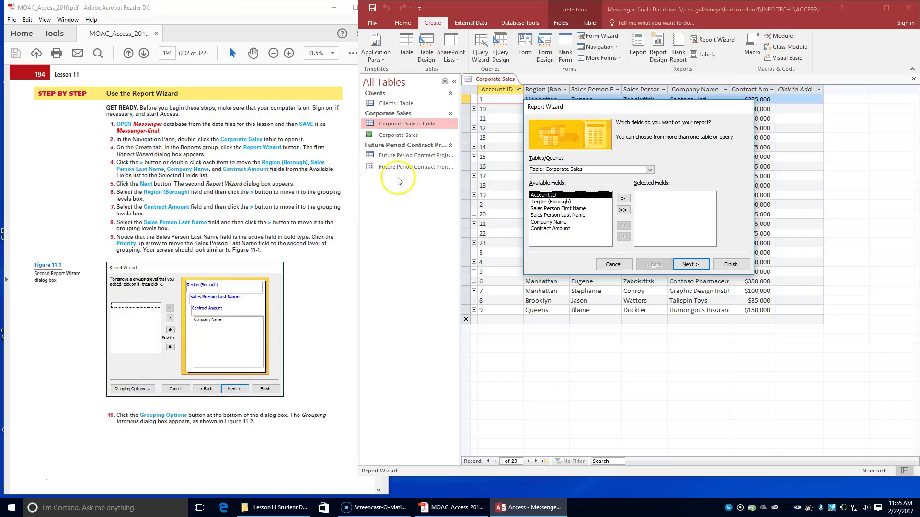
Add the Region (Borough), Sales Person Last Name, Company Name and Contract Amount fields to the report and continue to the grouping levels
double_click(566, 202)
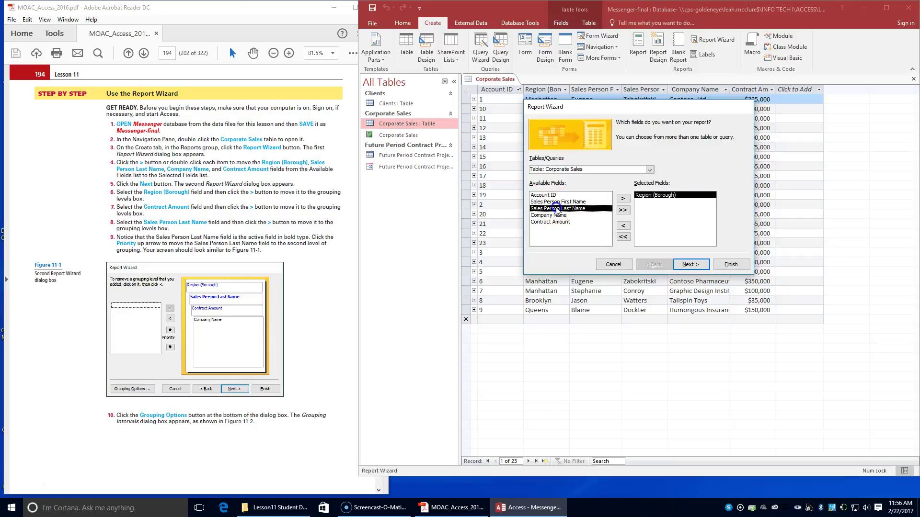
double_click(560, 208)
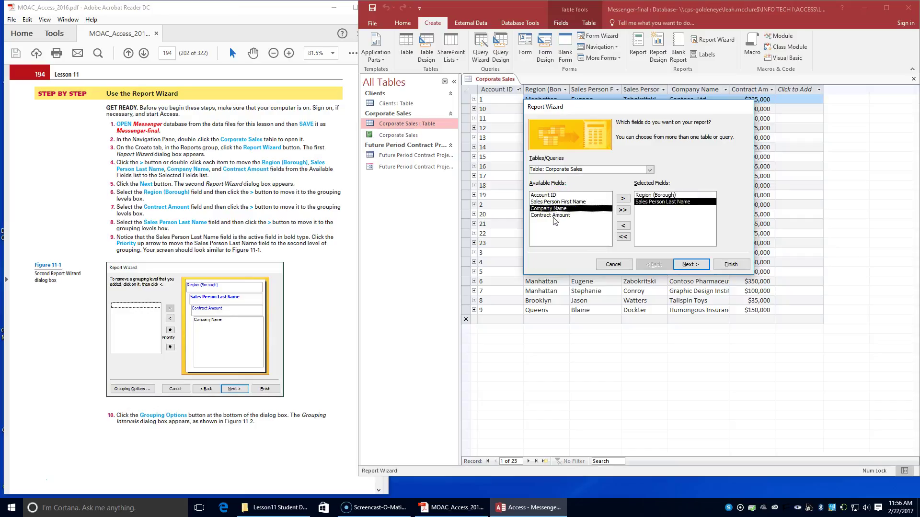
double_click(555, 209)
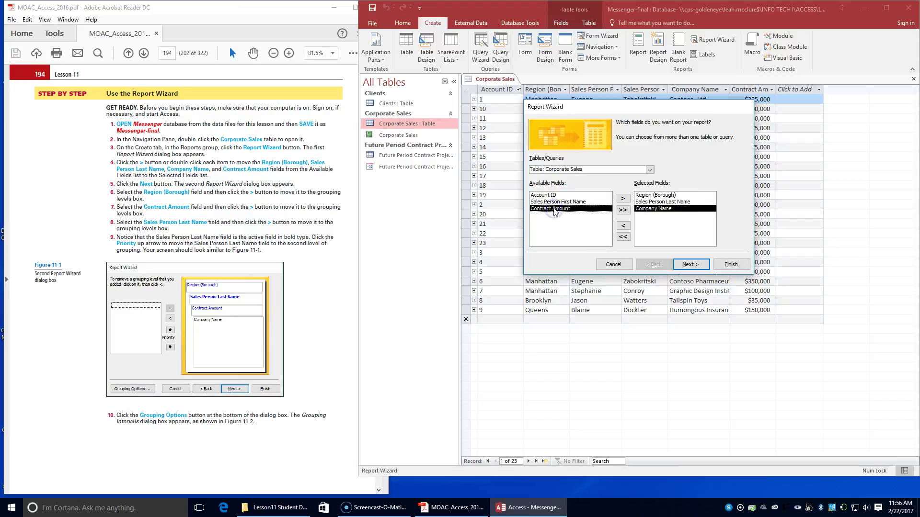
double_click(554, 208)
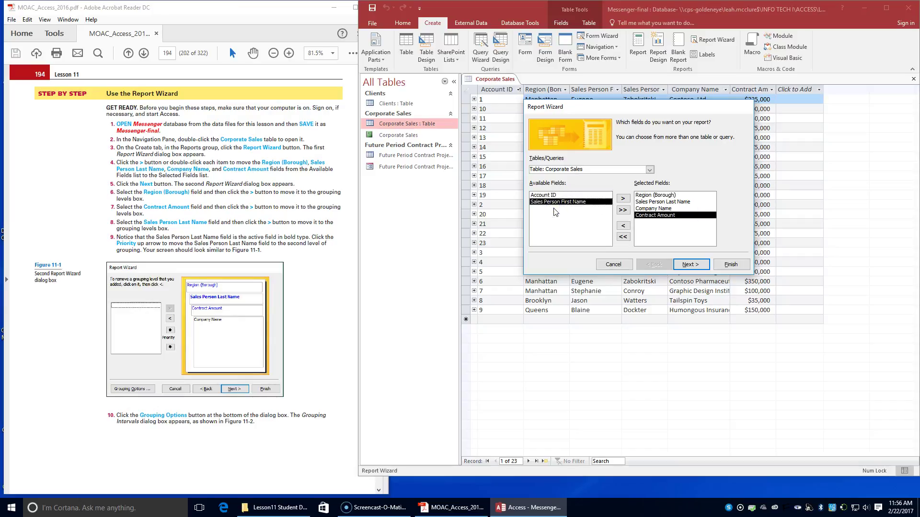
click(687, 265)
click(690, 264)
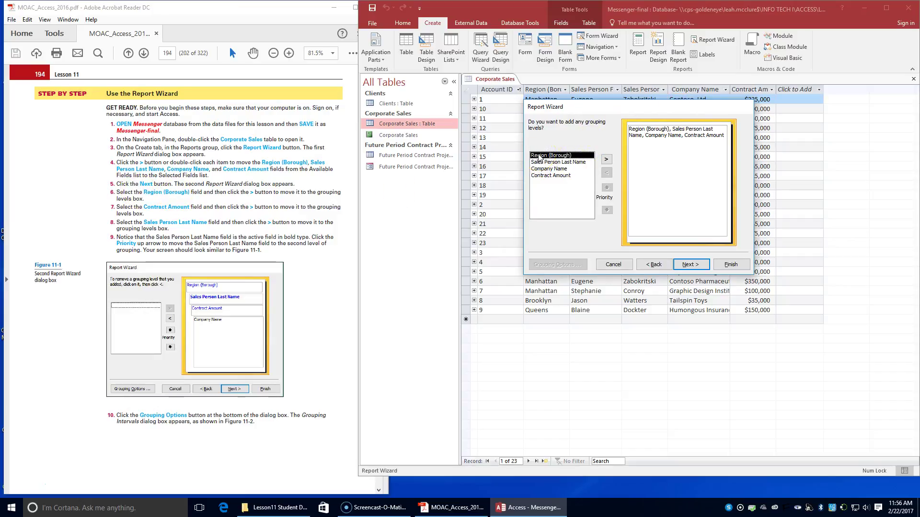
Add Region (Borough), Contract Amount and Sales Person Last Name as grouping levels, and raise Sales Person Last Name to second priority
click(607, 159)
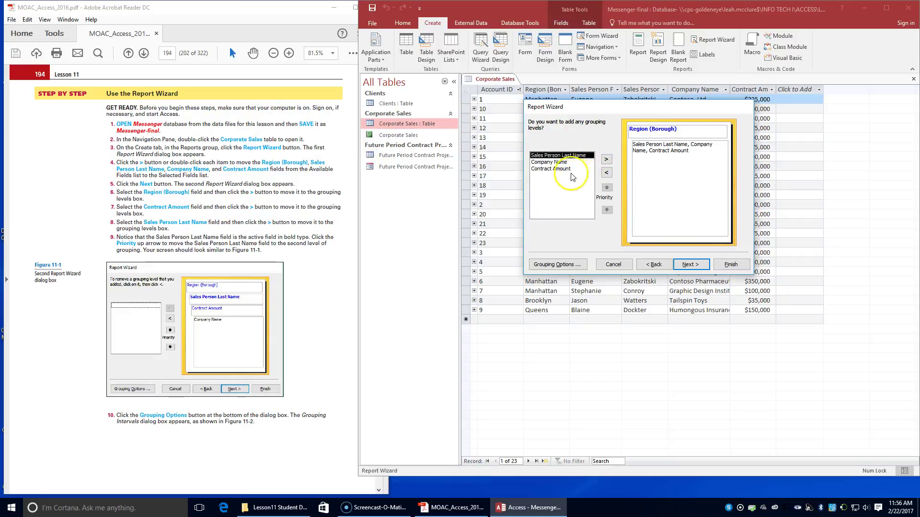
click(552, 170)
click(606, 160)
click(546, 155)
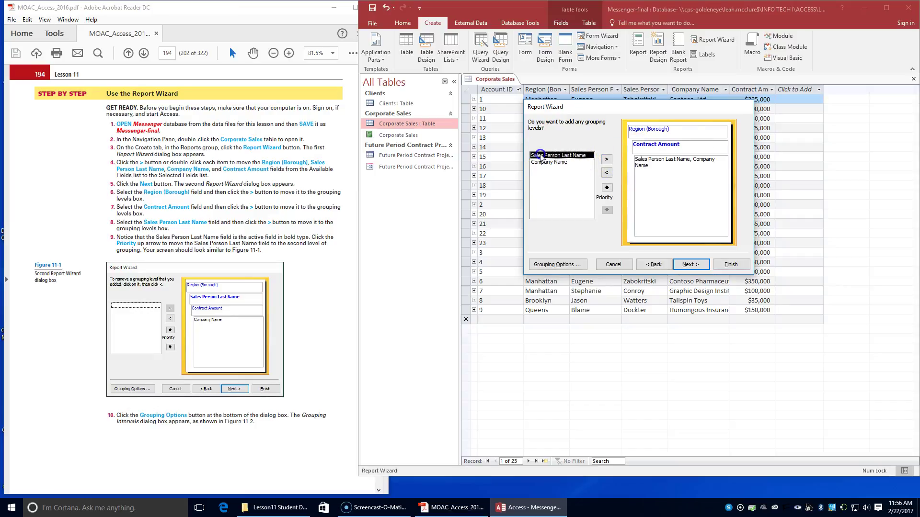
click(606, 160)
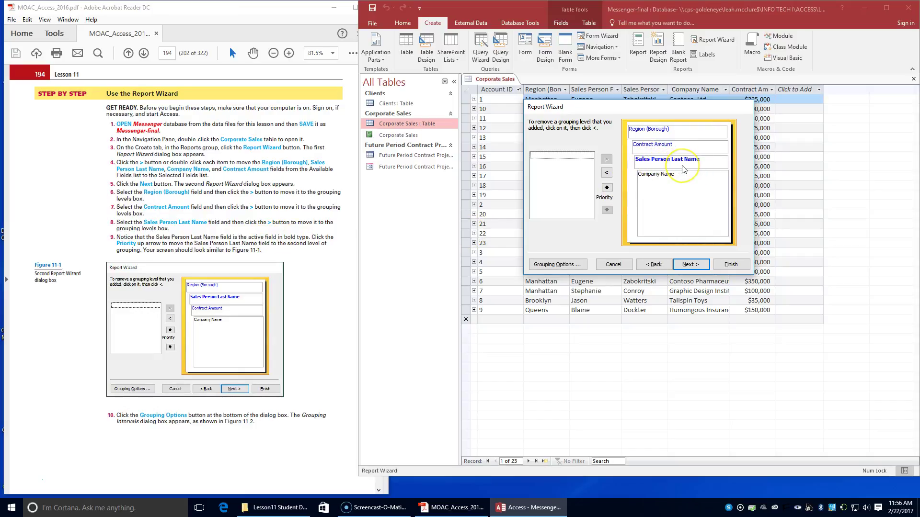
click(606, 188)
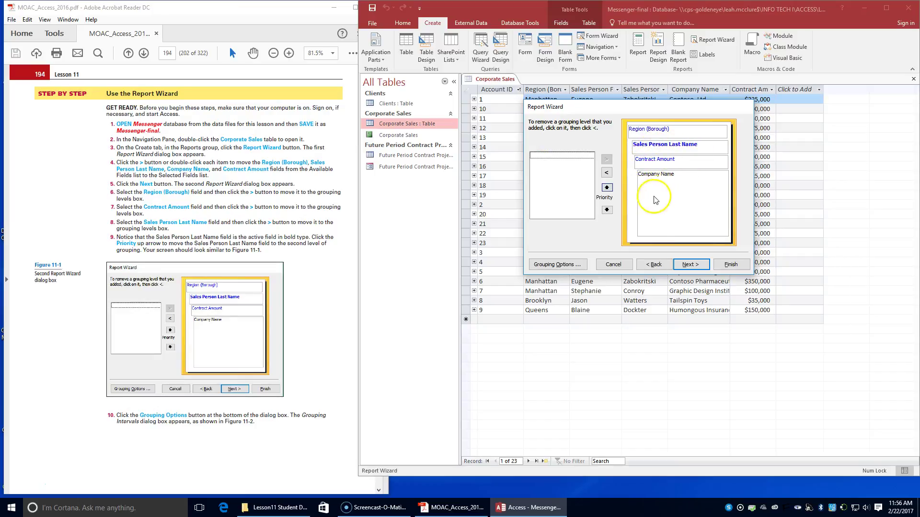
Set the grouping interval of Region (Borough) to Normal in the grouping options and accept it
scroll(246, 319, down, 1)
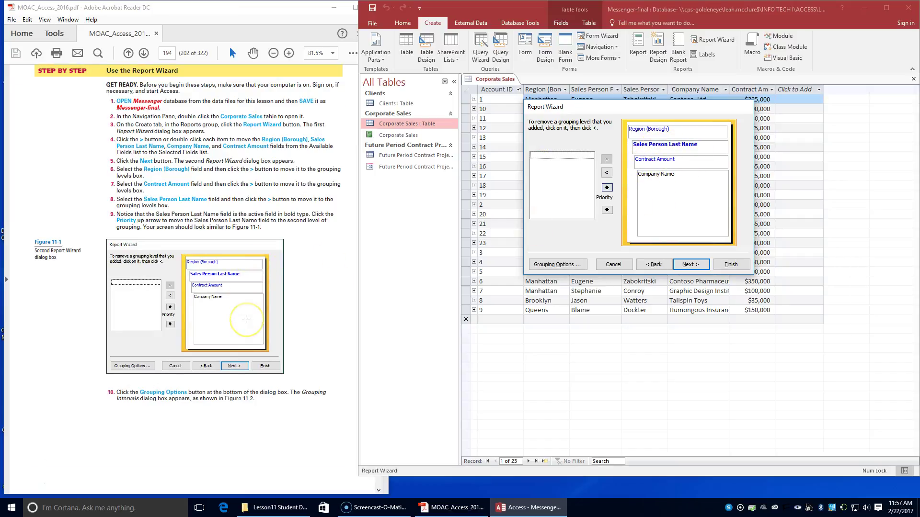
click(562, 267)
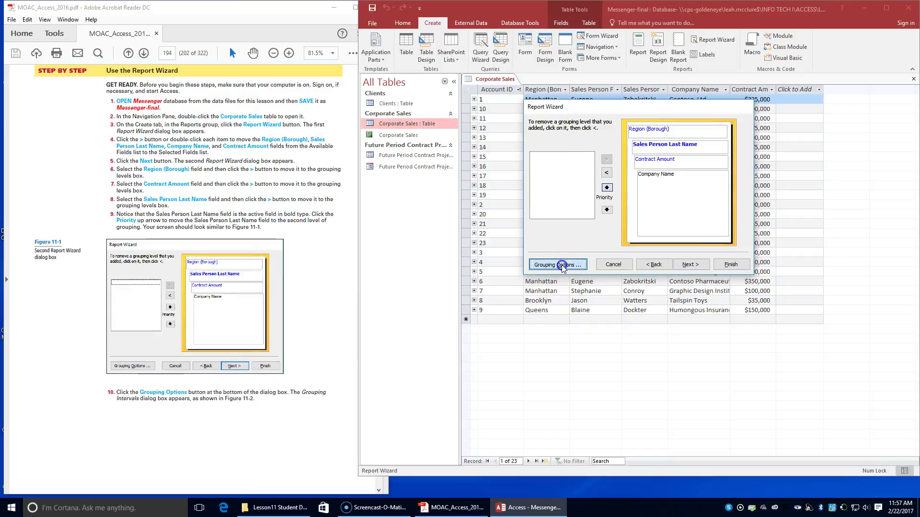
scroll(189, 417, down, 1)
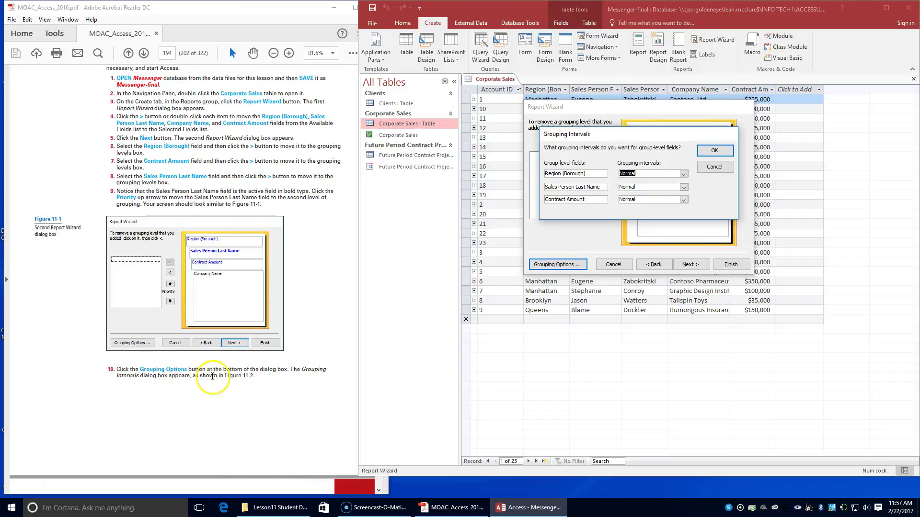
scroll(210, 376, down, 6)
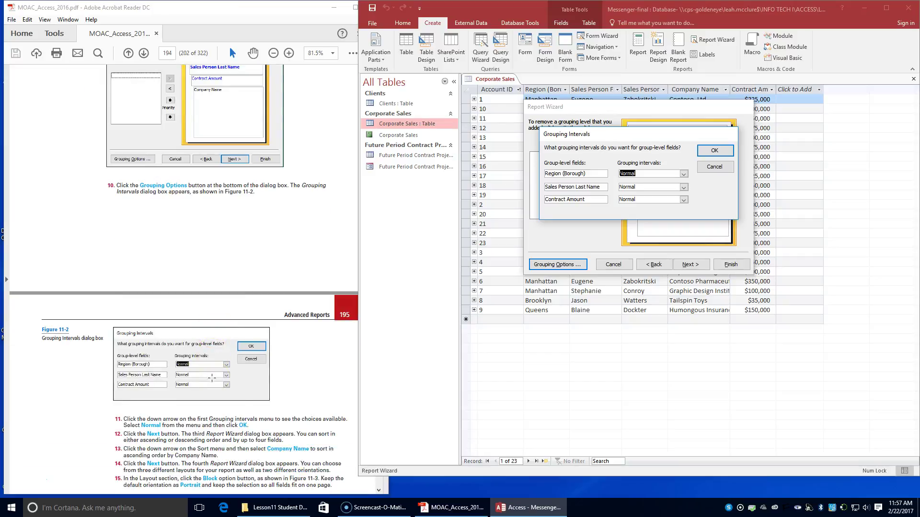
scroll(212, 376, down, 1)
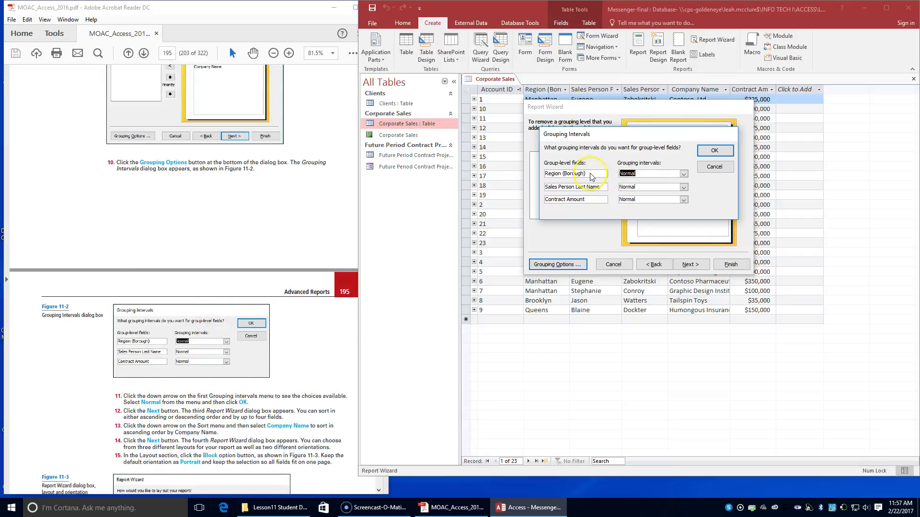
click(684, 175)
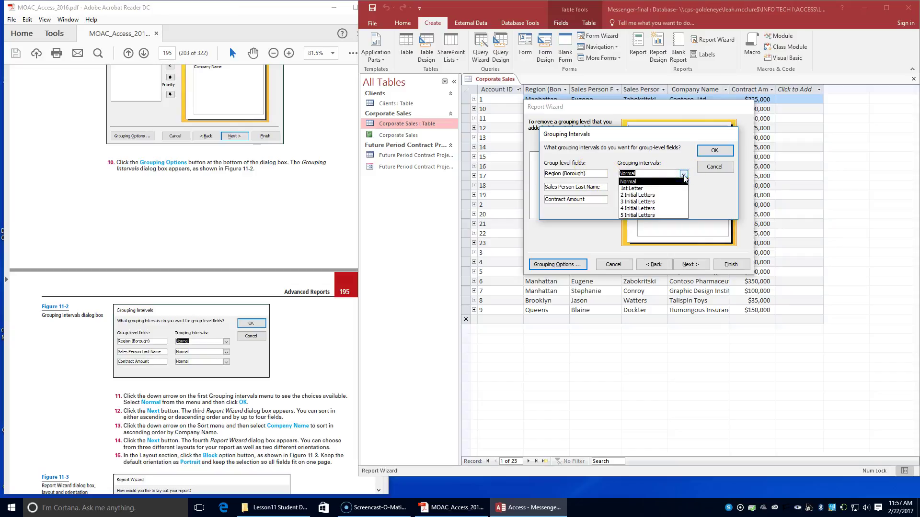
click(652, 182)
click(318, 341)
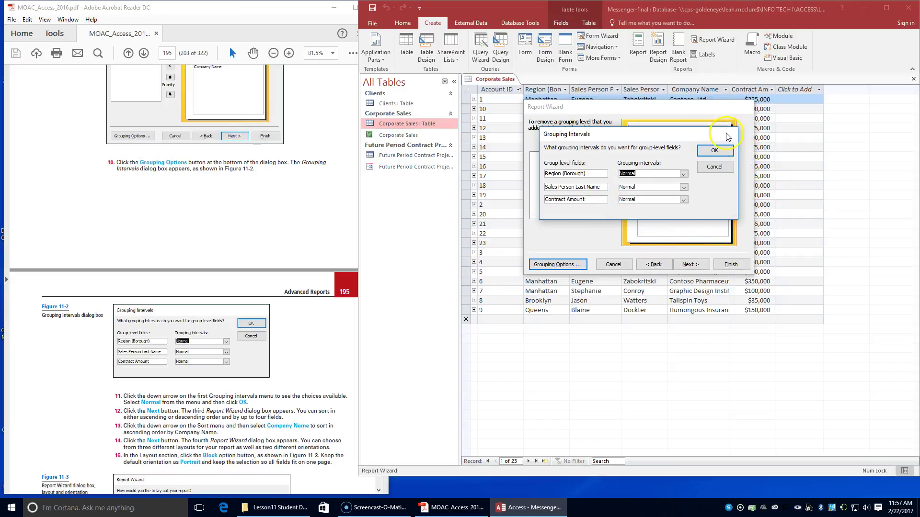
click(714, 151)
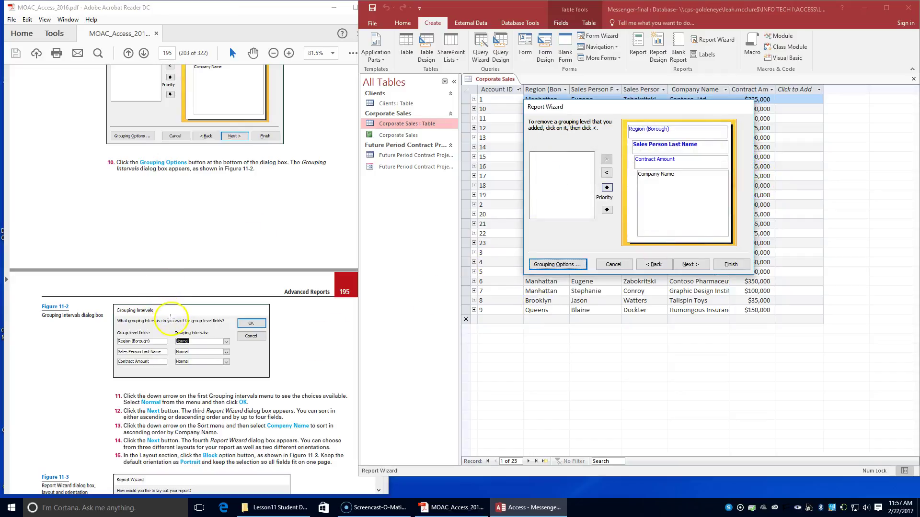
Review the grouping interval choices for Region (Borough) in the grouping options and accept Normal
scroll(171, 338, down, 1)
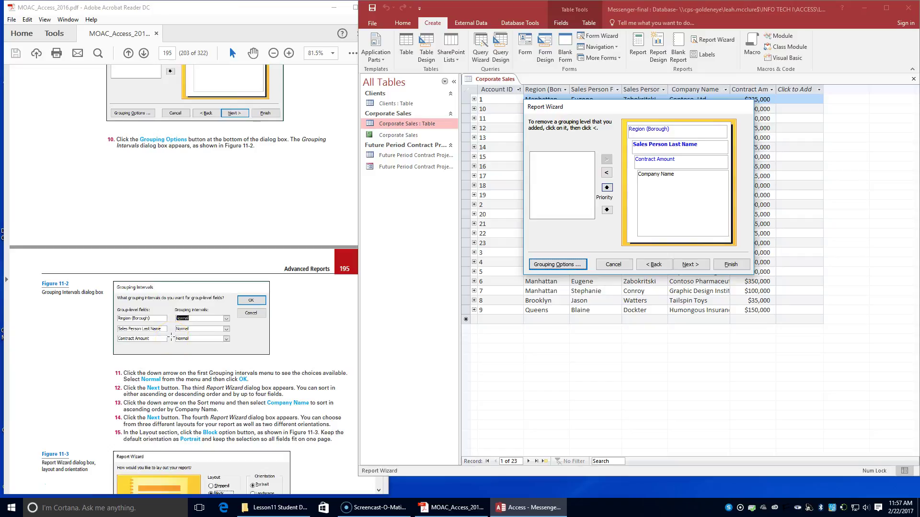
click(558, 264)
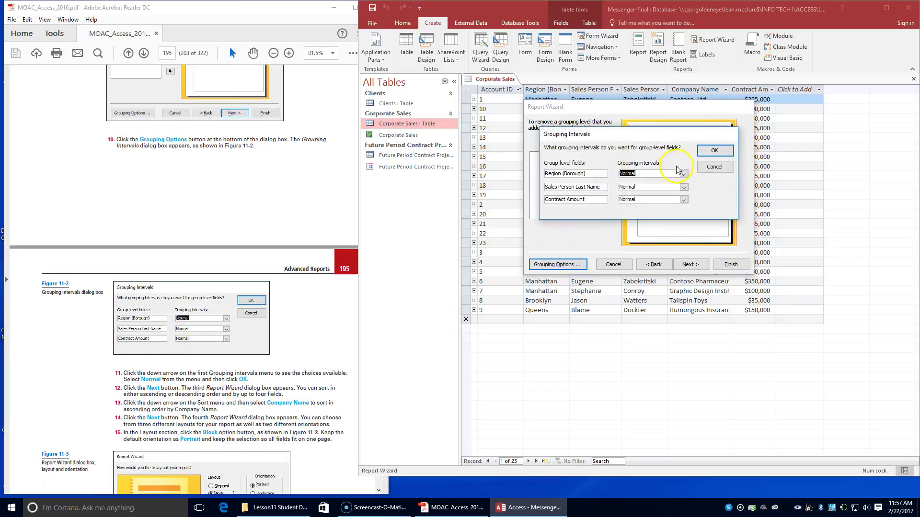
click(683, 175)
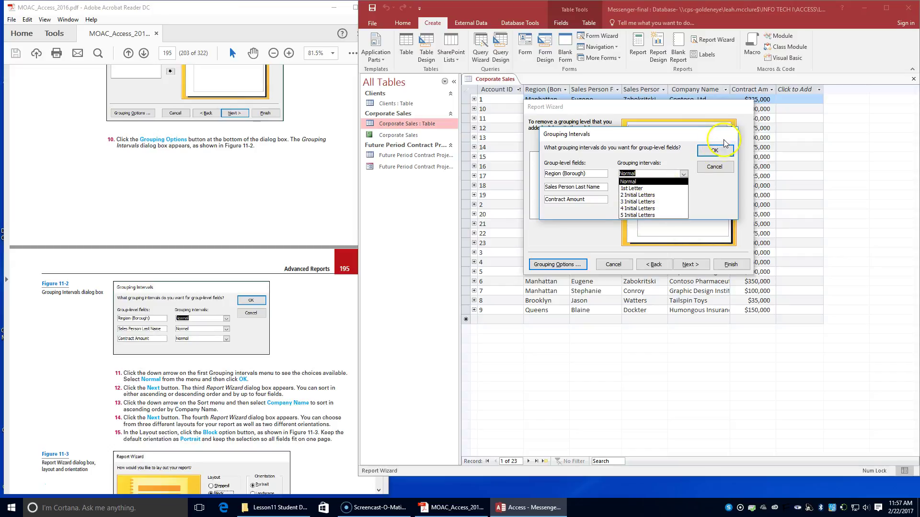
click(725, 152)
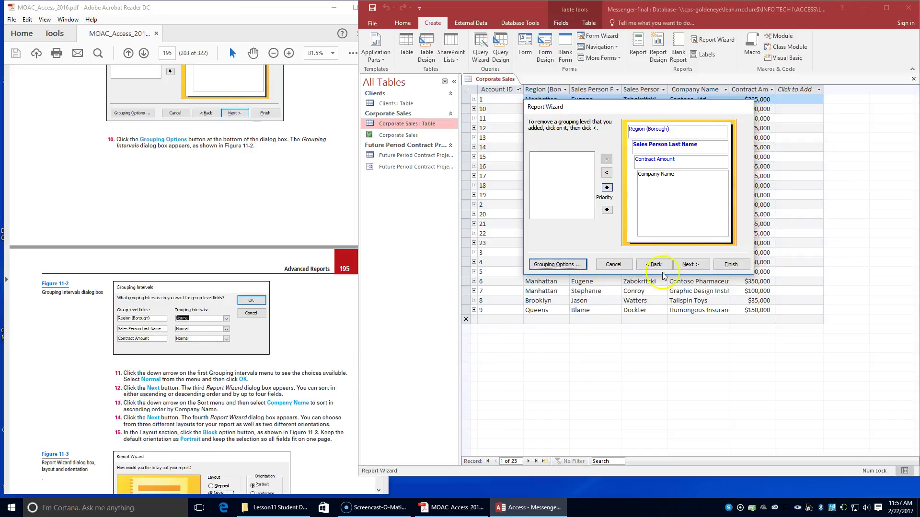
Sort the report's detail records by Company Name in ascending order and continue to the layout choices
click(686, 264)
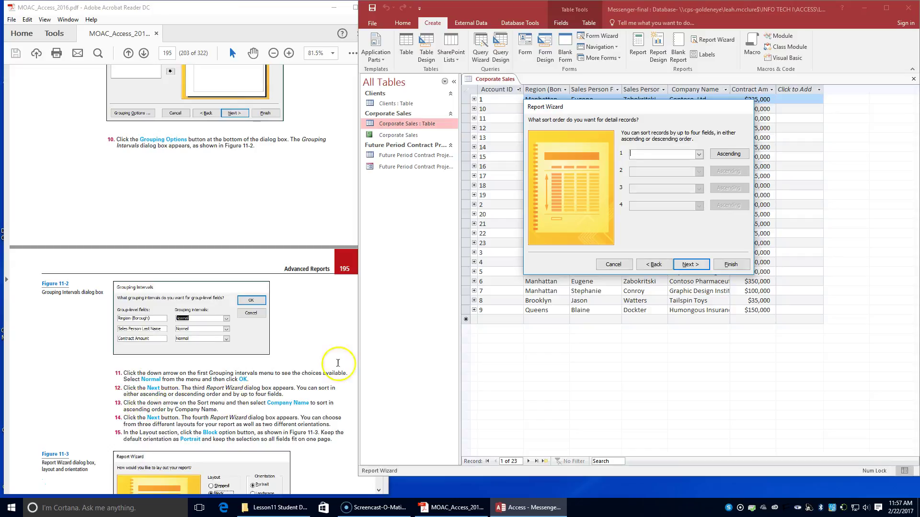
click(699, 155)
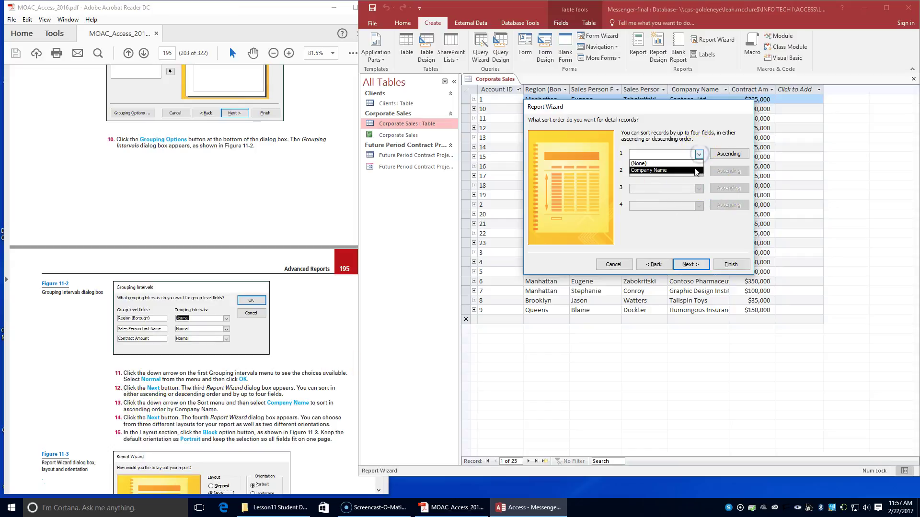
click(690, 171)
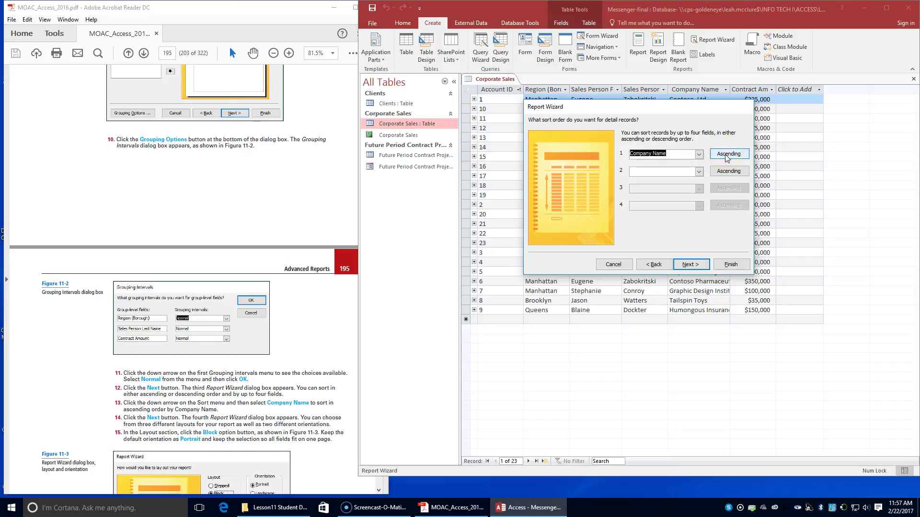
click(691, 265)
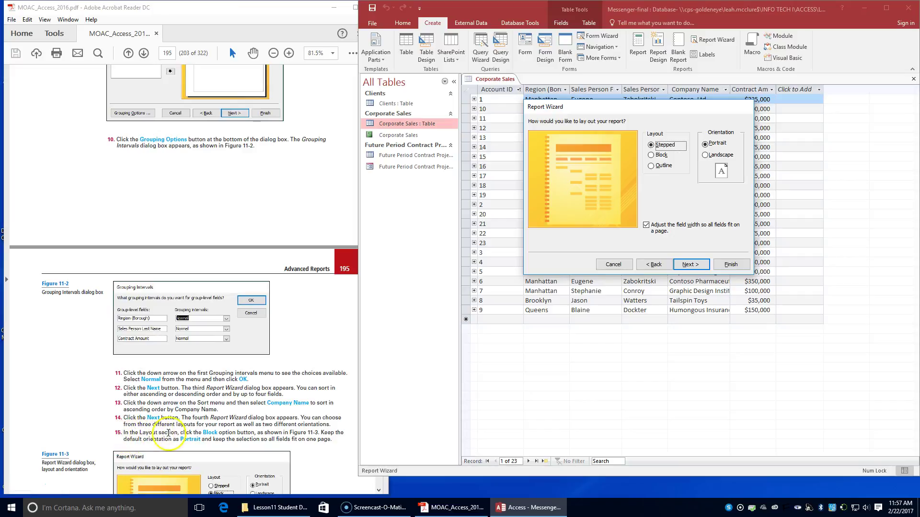
Choose the Block layout for the report, keeping Portrait orientation, and continue to the report title
click(652, 155)
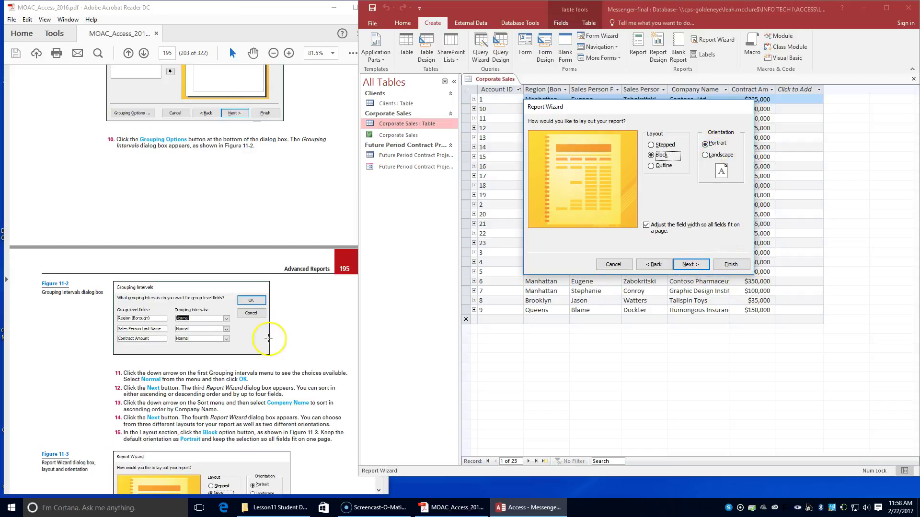
scroll(269, 363, down, 3)
scroll(270, 363, down, 5)
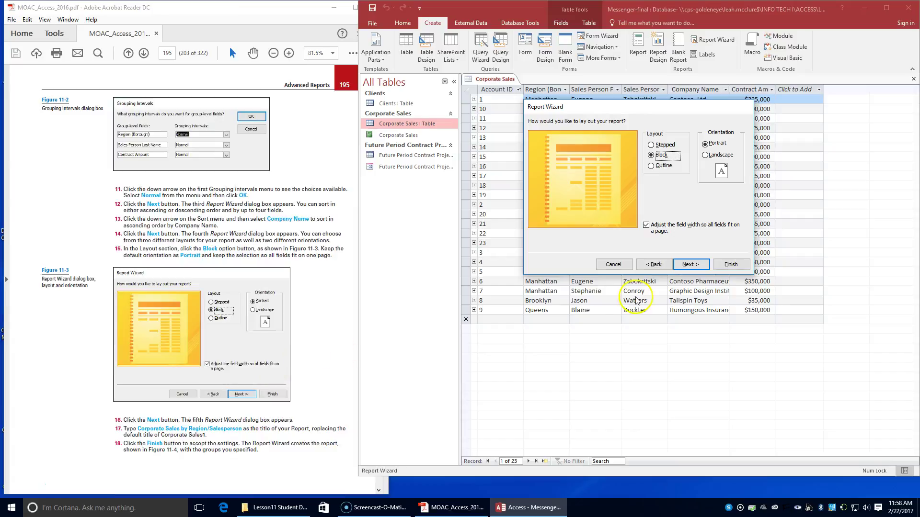
click(688, 265)
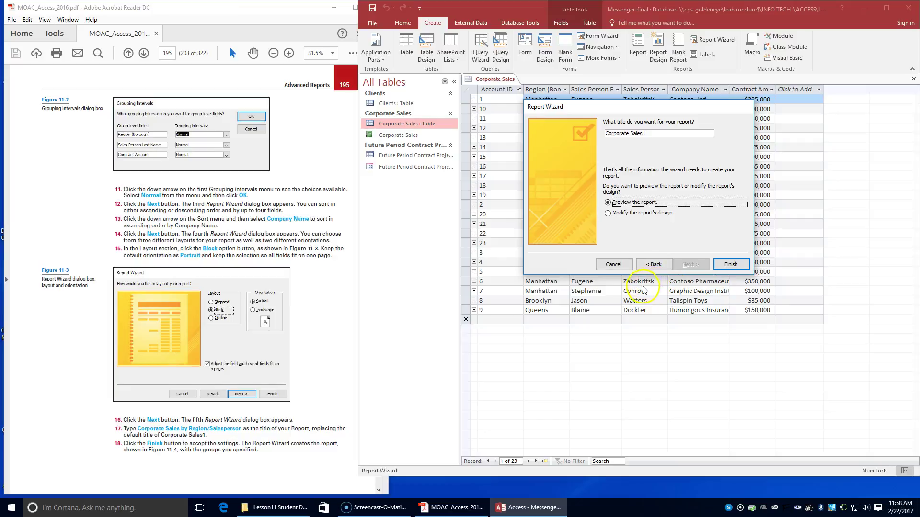
Title the report "Corporate Sales by Region/Salesperson" and finish the wizard with the report preview
click(655, 134)
key(BackSpace)
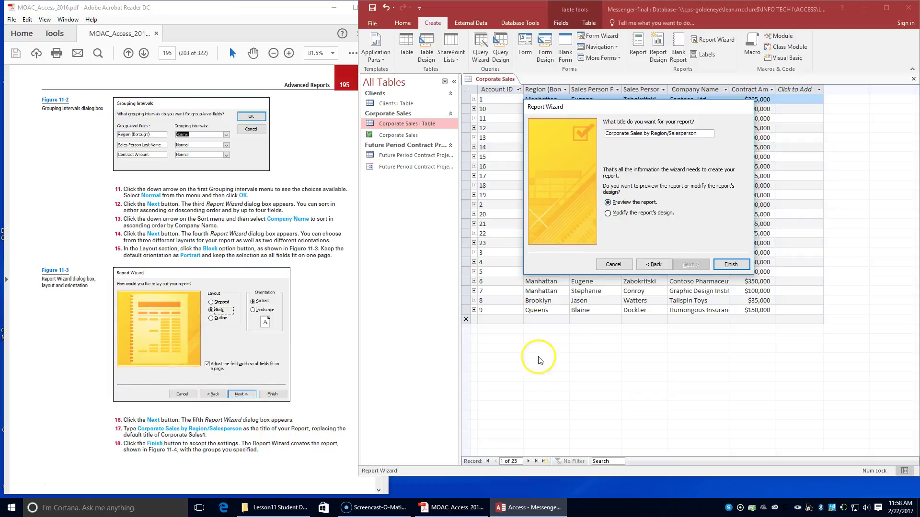
click(729, 266)
Compare the new report with Figure 11-4 in the textbook and close both the report and the Corporate Sales table
scroll(204, 367, down, 3)
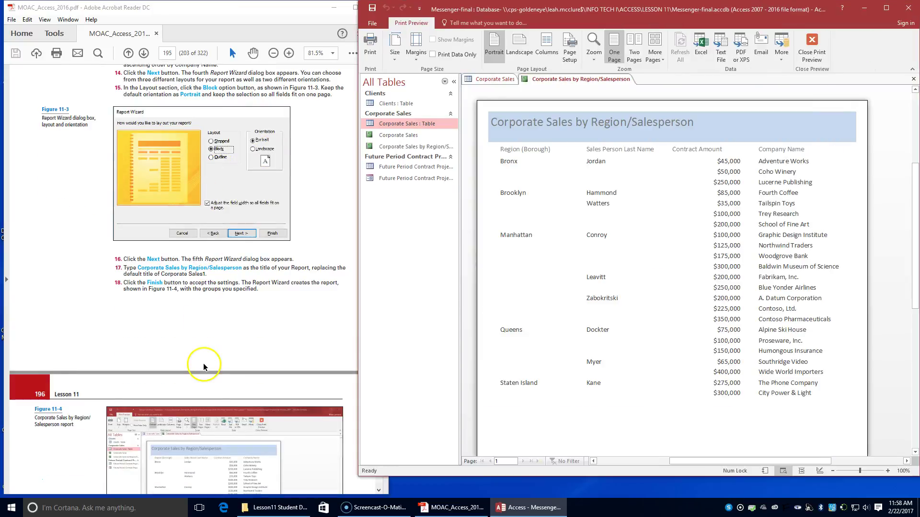
scroll(203, 367, down, 3)
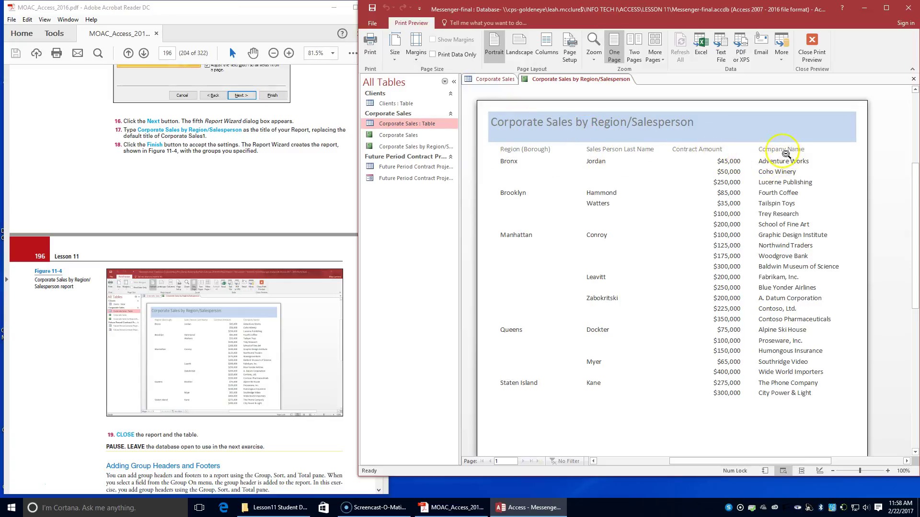
scroll(575, 394, down, 1)
scroll(221, 367, down, 3)
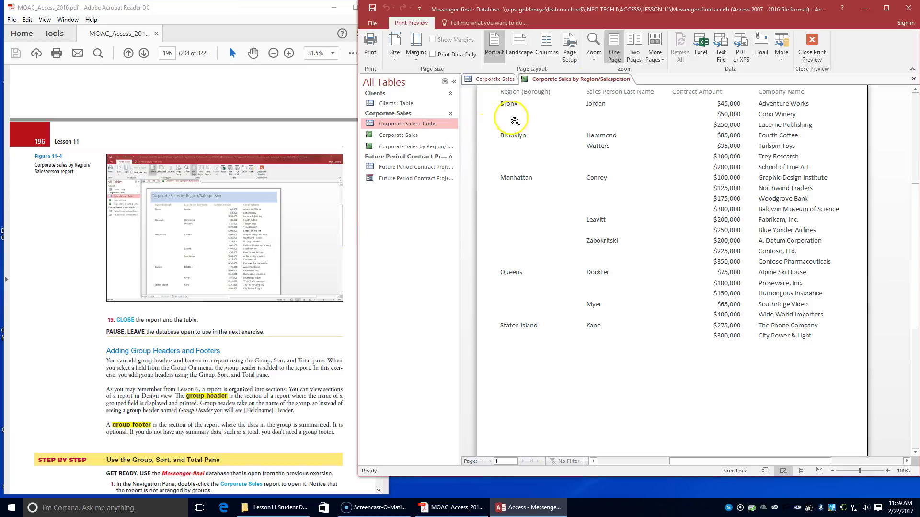
right_click(592, 80)
click(601, 99)
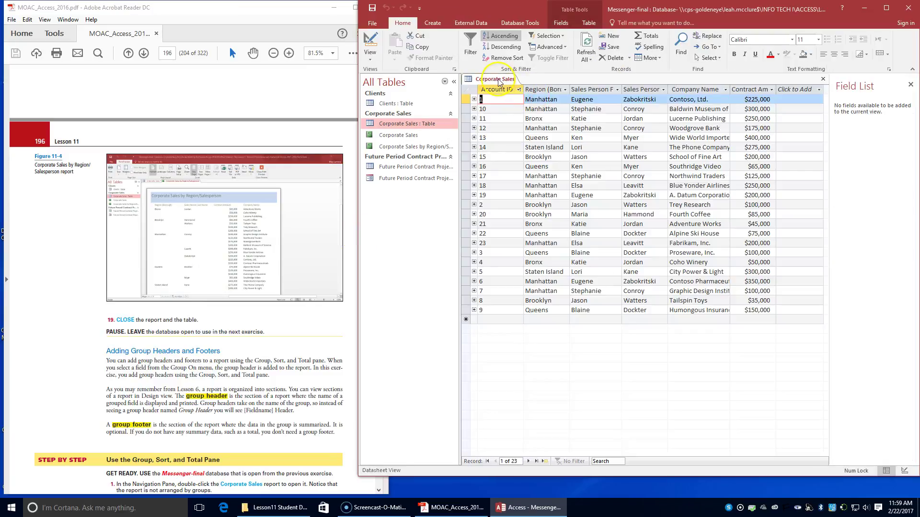
right_click(498, 81)
click(500, 98)
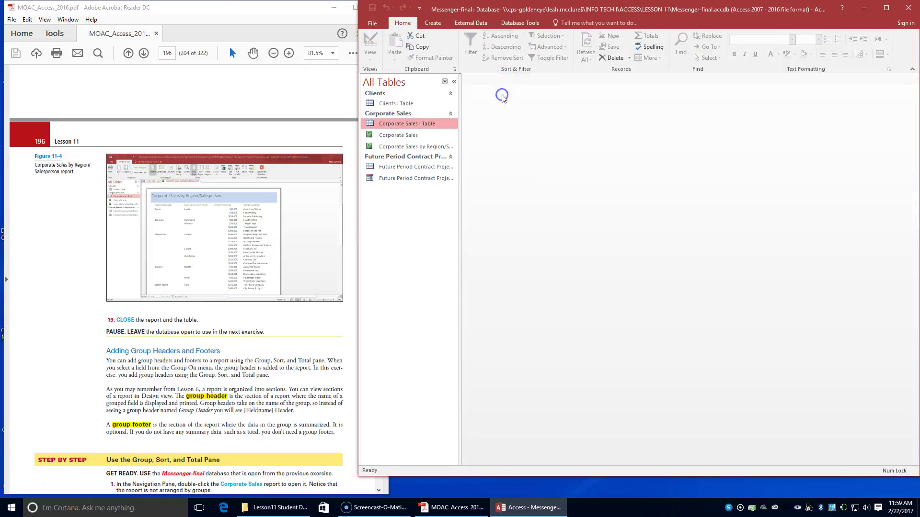
Open the existing Corporate Sales report, change it to Layout view and close the Field List
scroll(264, 360, down, 3)
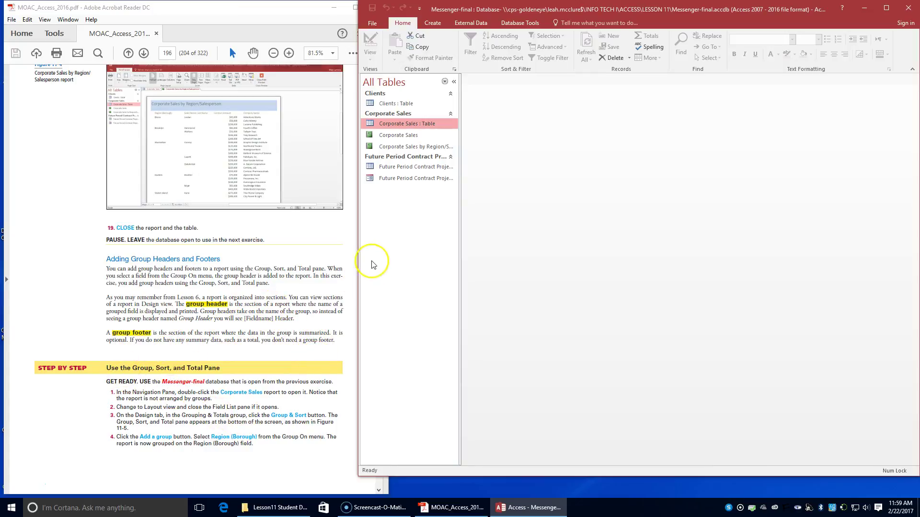
click(398, 136)
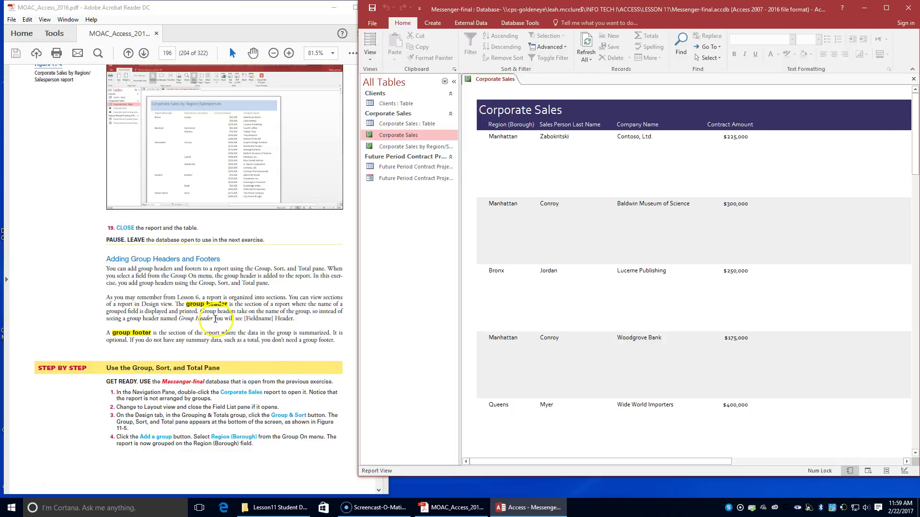
scroll(215, 319, down, 1)
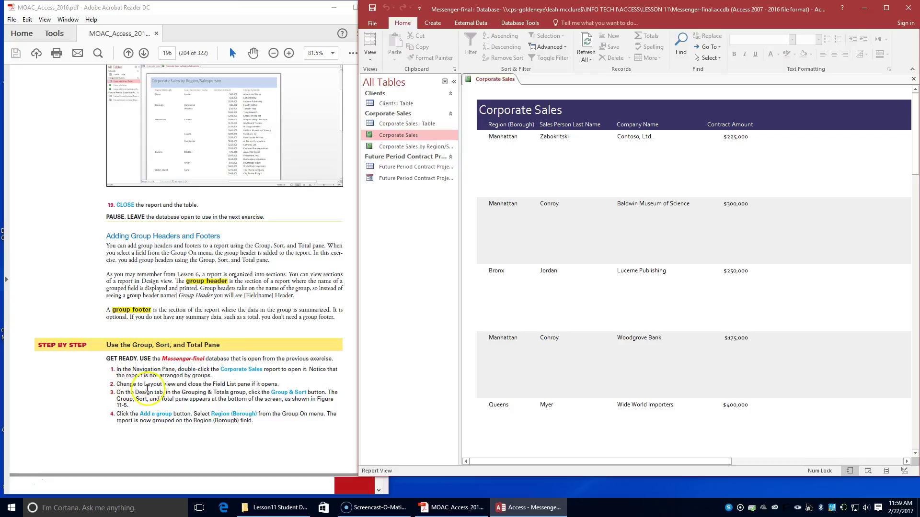
click(370, 57)
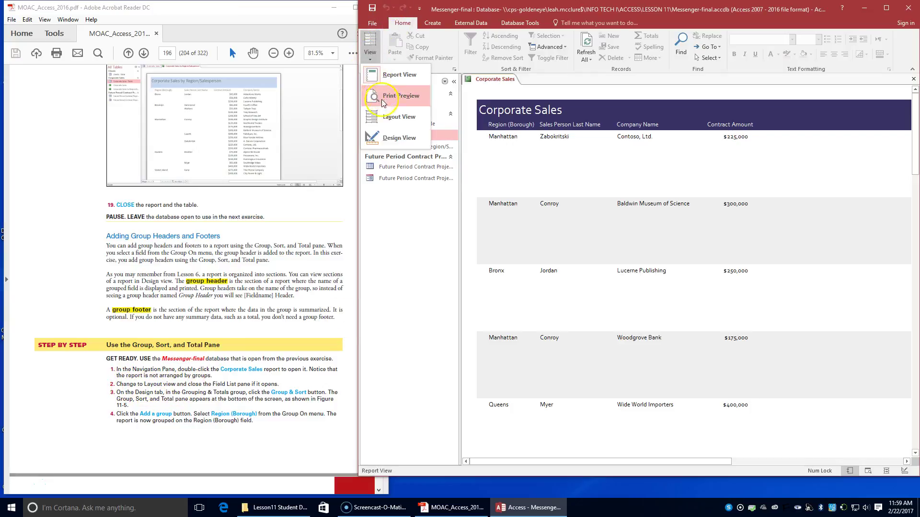
click(383, 126)
mouse_move(383, 135)
mouse_down()
mouse_move(378, 114)
mouse_move(357, 108)
mouse_move(366, 132)
mouse_up()
click(907, 85)
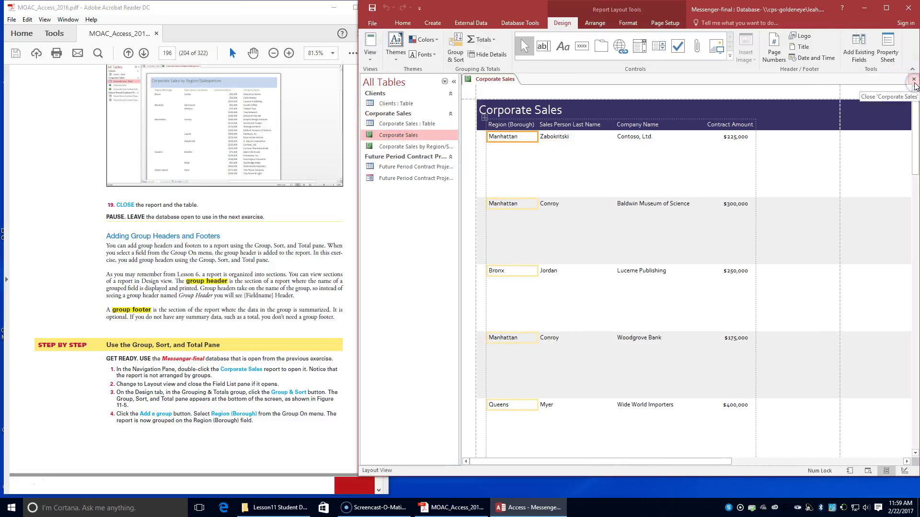
Show the report's grouping and sorting settings and add a group on Region (Borough)
scroll(225, 292, down, 2)
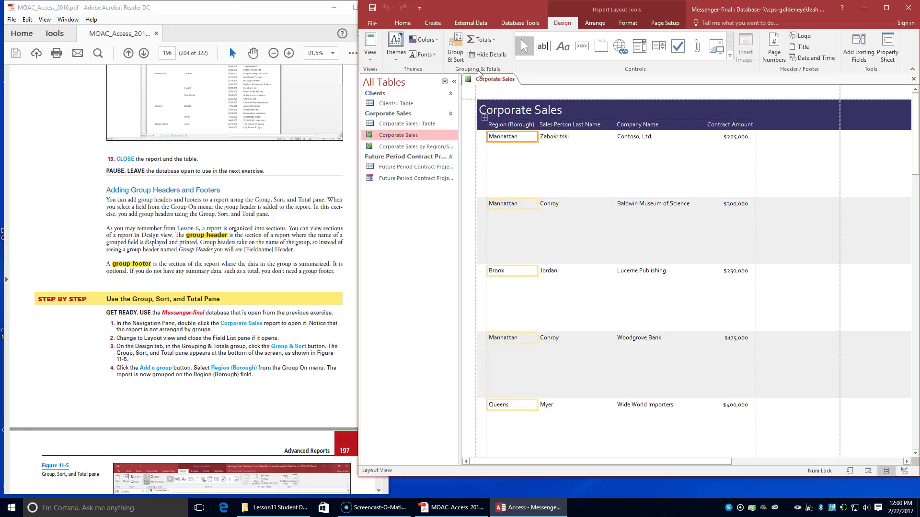
click(458, 51)
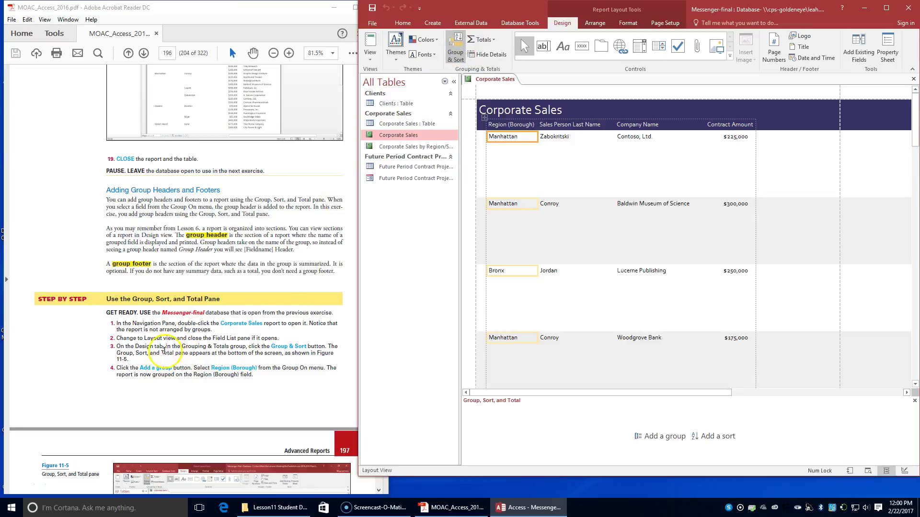
scroll(293, 361, down, 1)
scroll(294, 360, down, 2)
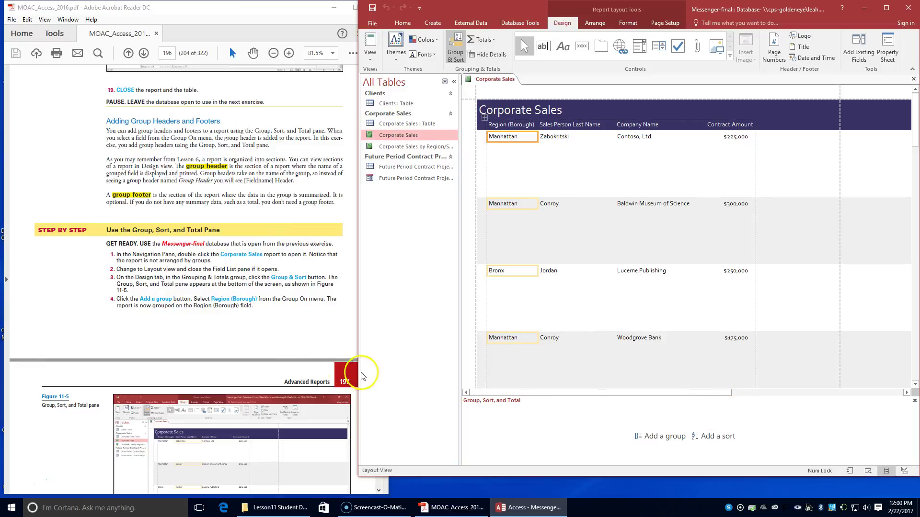
scroll(277, 346, down, 3)
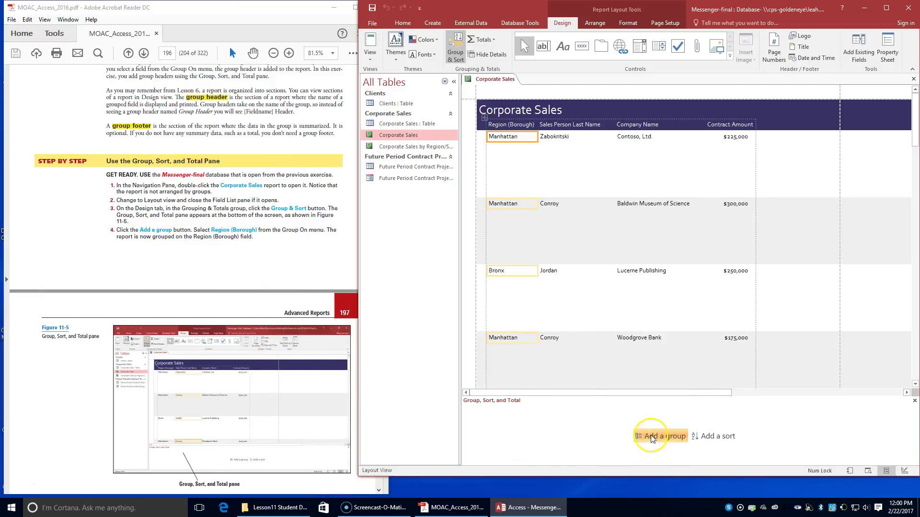
click(654, 438)
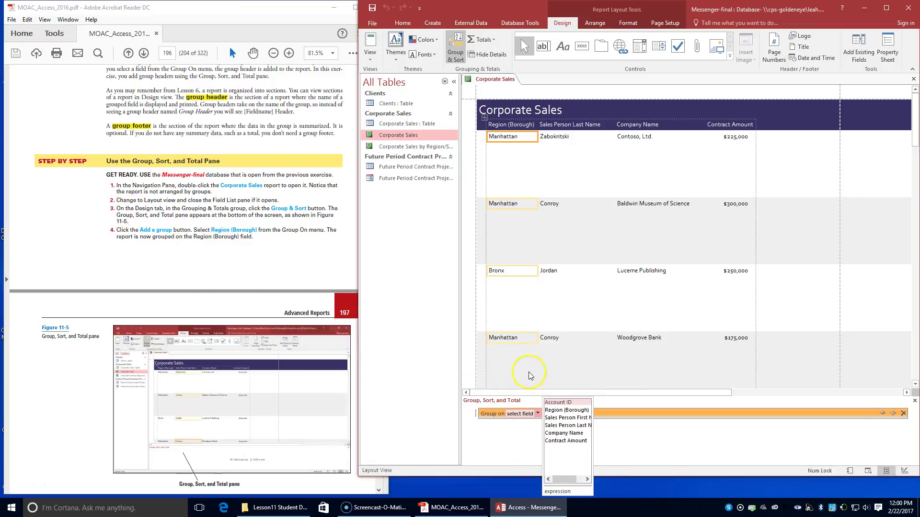
click(566, 410)
Add a second group level on Sales Person Last Name below the Region (Borough) group
scroll(282, 275, down, 1)
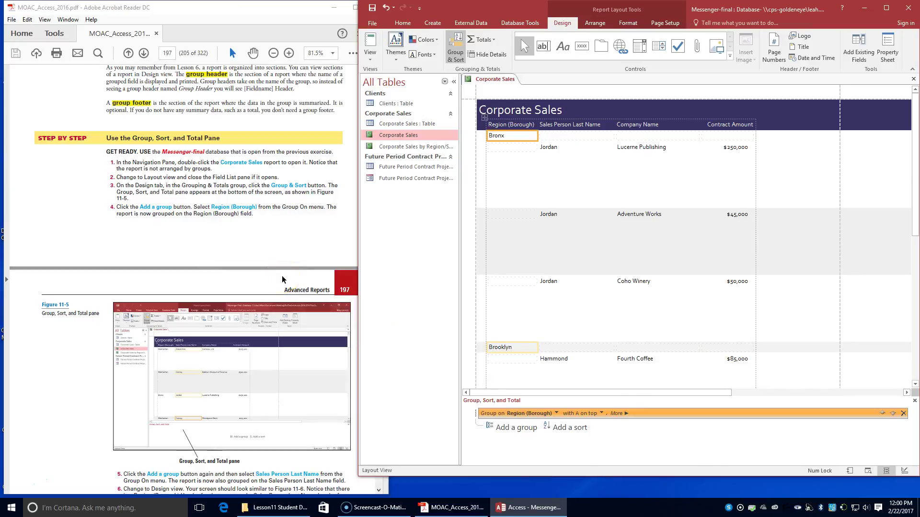
scroll(282, 280, down, 1)
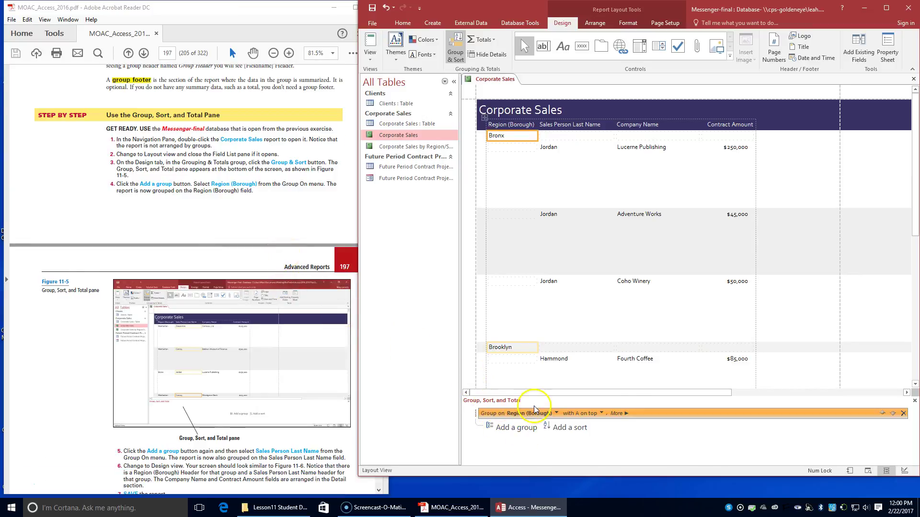
scroll(230, 334, down, 1)
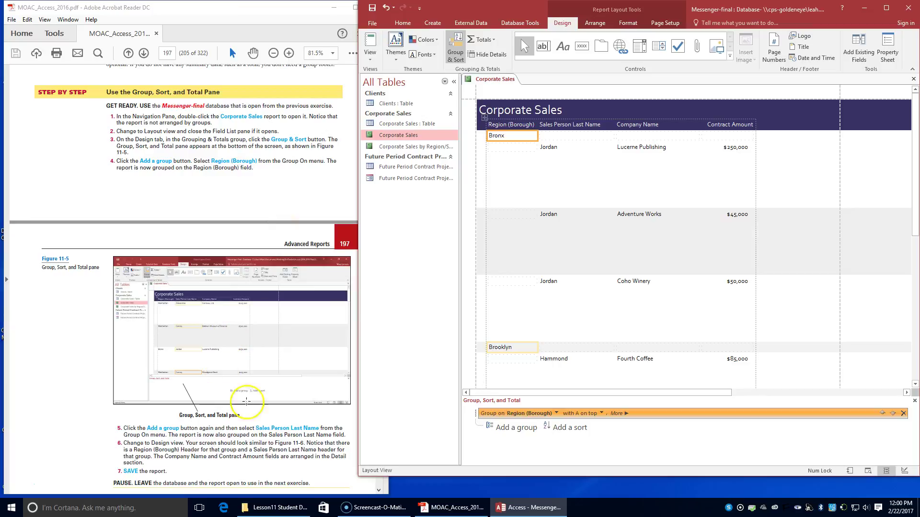
click(513, 428)
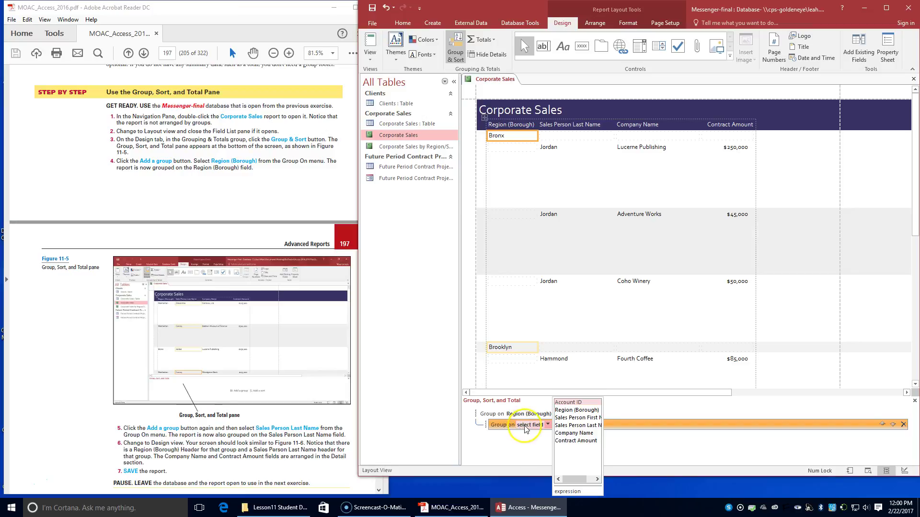
click(574, 426)
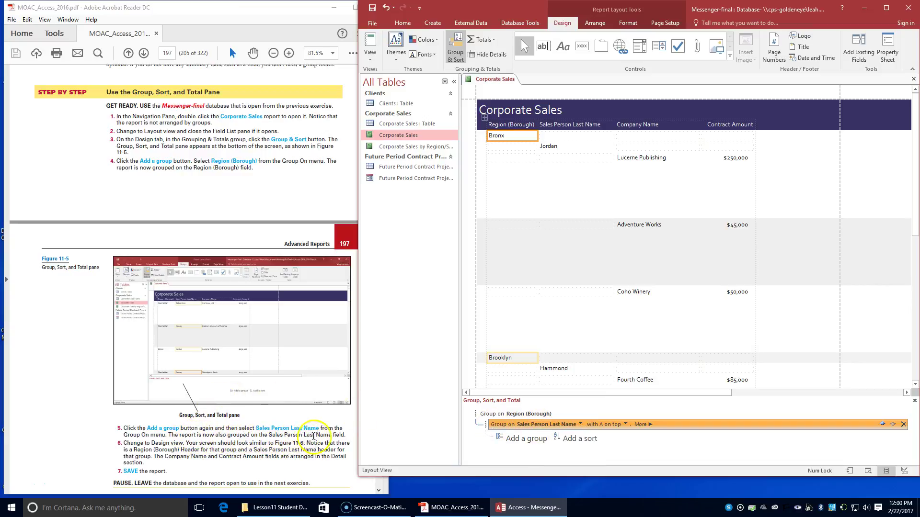
Change the Corporate Sales report to Design view and compare its group headers with the textbook instructions
scroll(177, 448, down, 1)
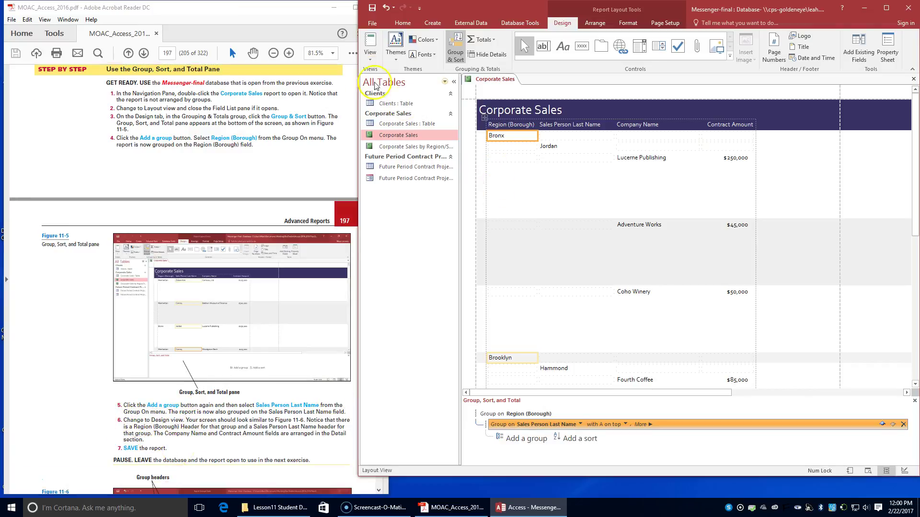
click(370, 54)
click(387, 138)
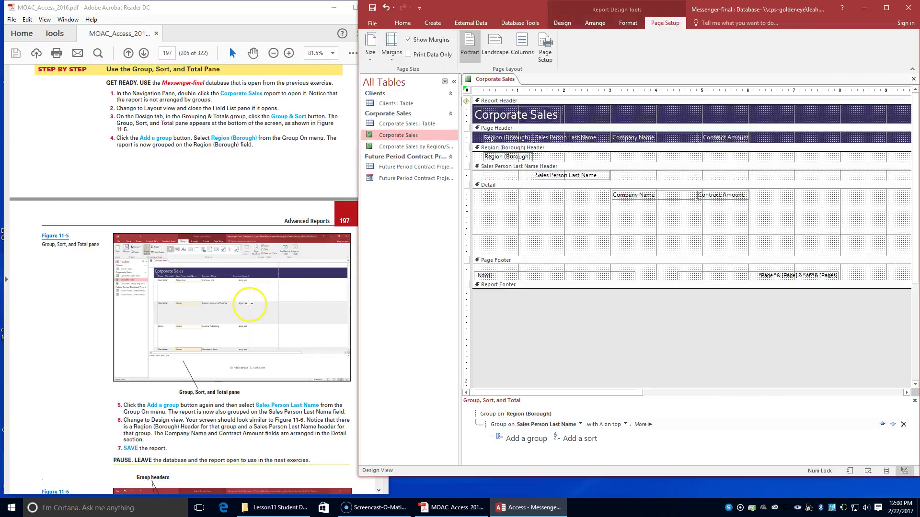
scroll(249, 305, down, 3)
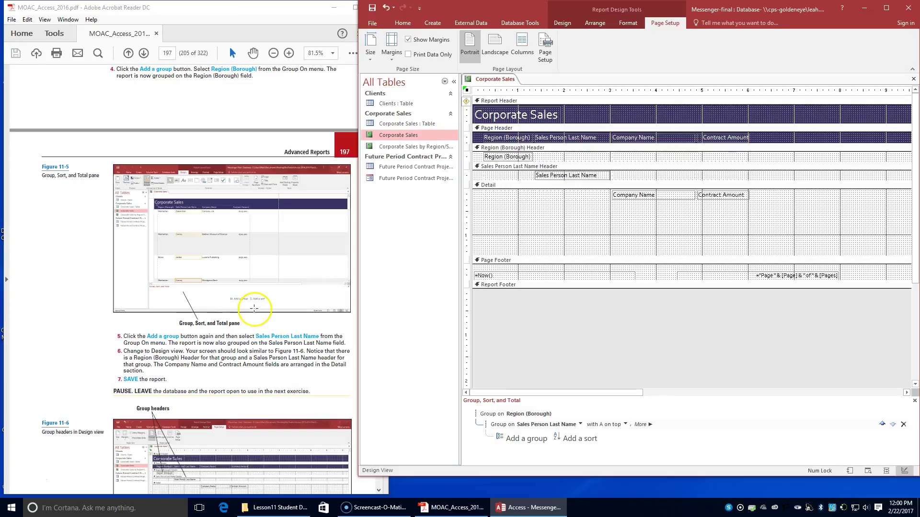
Read the instruction after the Design view change and save the Corporate Sales report
scroll(254, 308, down, 4)
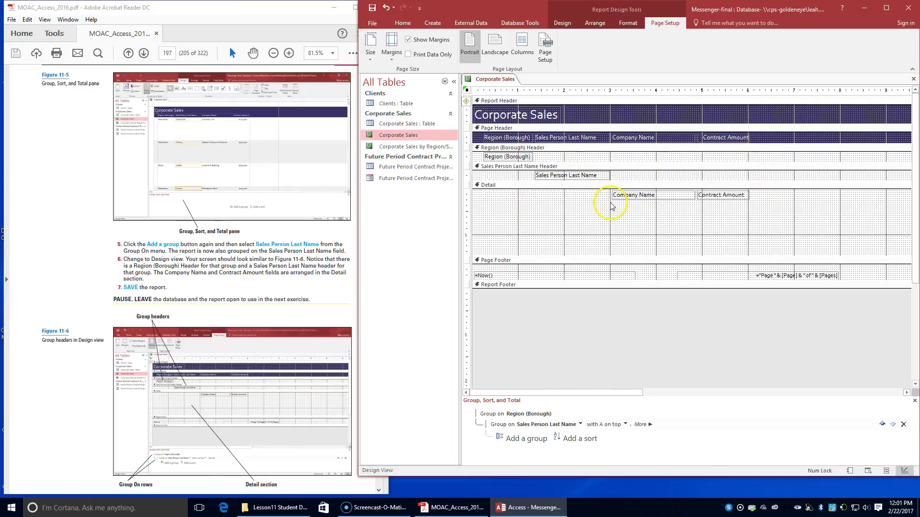
right_click(484, 81)
click(489, 90)
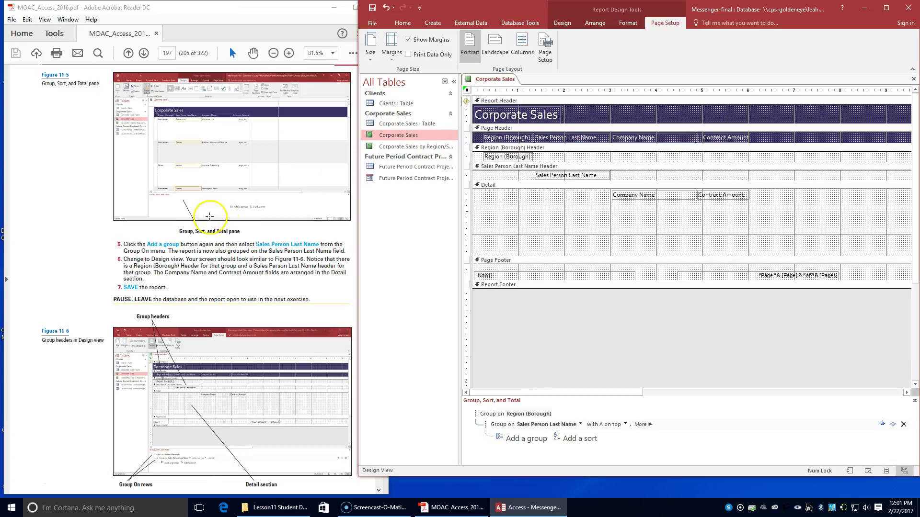
Read the textbook's Changing Grouping Options section, including the list of grouping options and the Change Grouping Options exercise steps
scroll(228, 240, down, 4)
scroll(205, 243, down, 1)
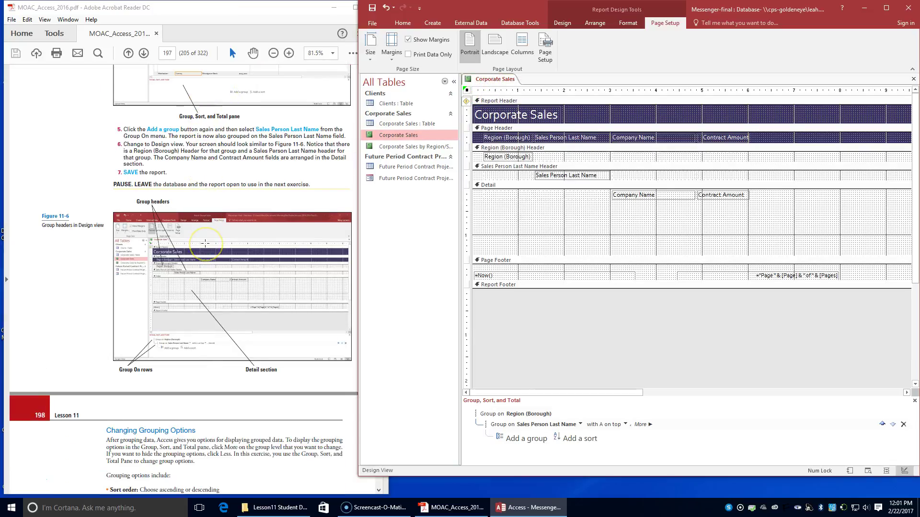
scroll(205, 243, down, 1)
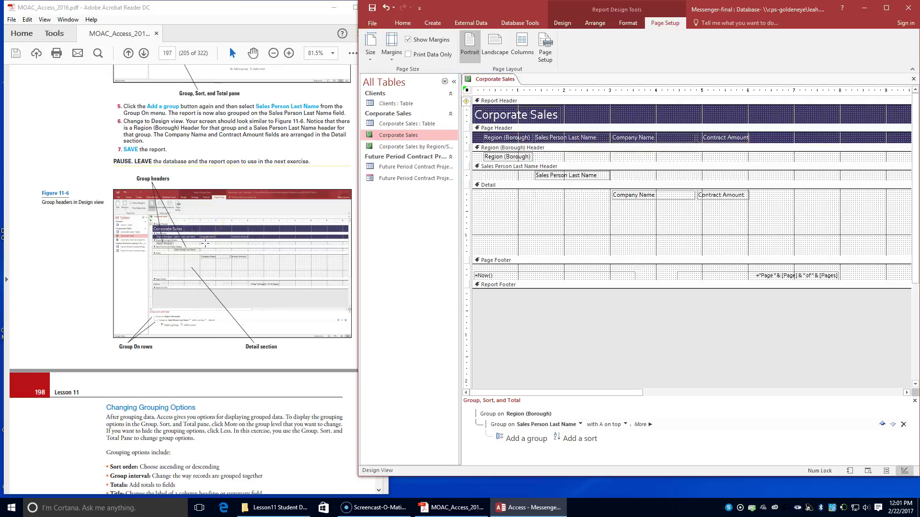
scroll(206, 248, down, 1)
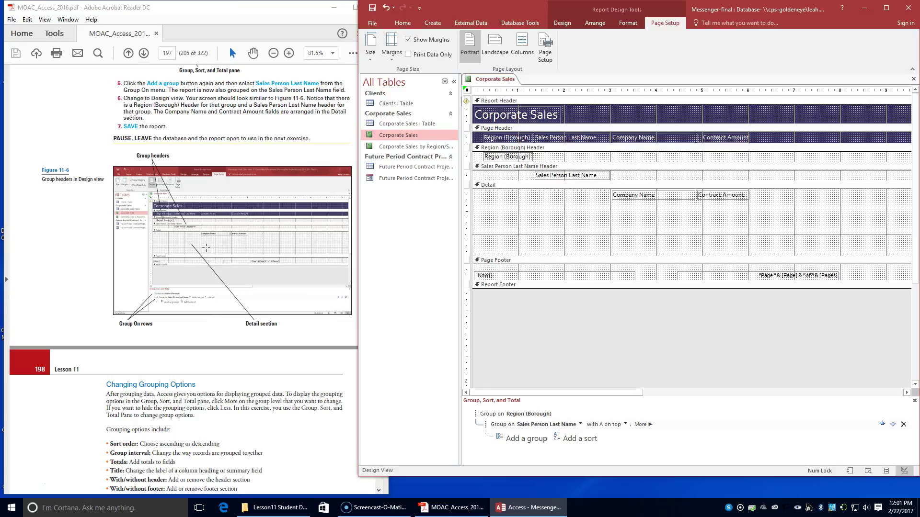
scroll(206, 247, down, 3)
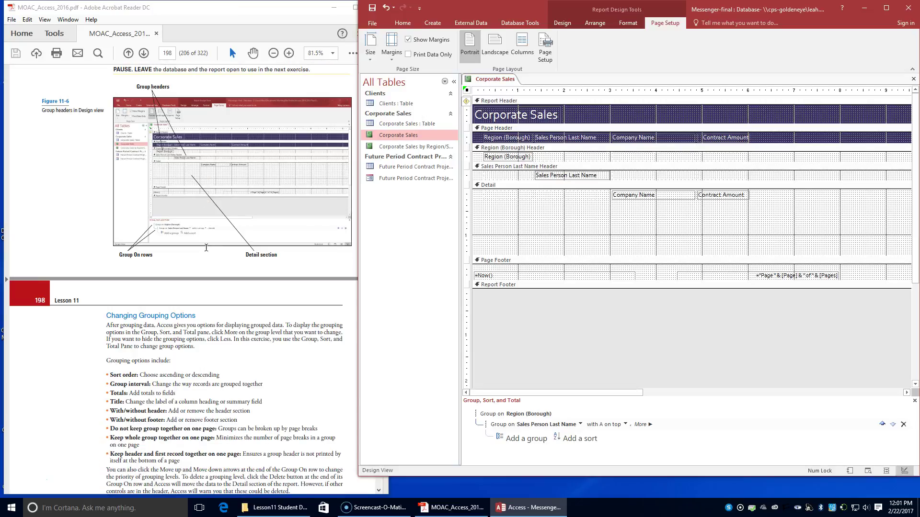
scroll(206, 247, down, 2)
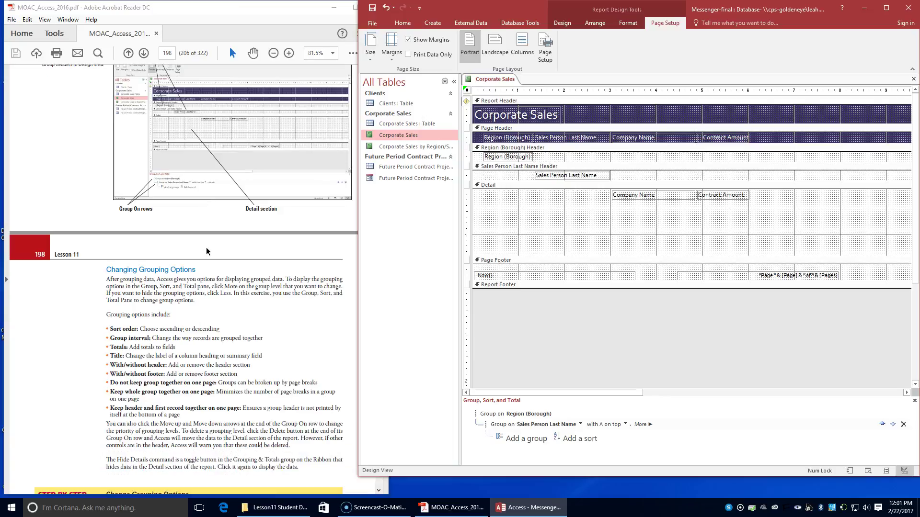
scroll(206, 247, down, 1)
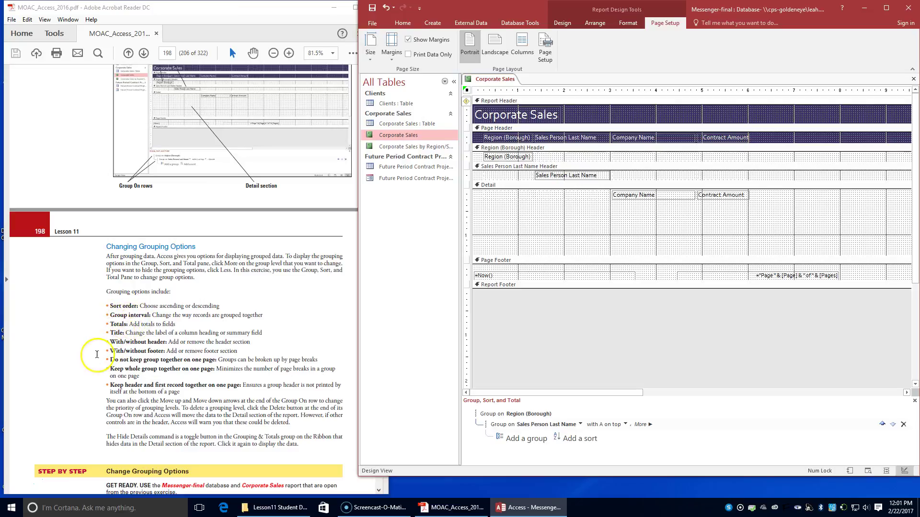
scroll(130, 316, down, 1)
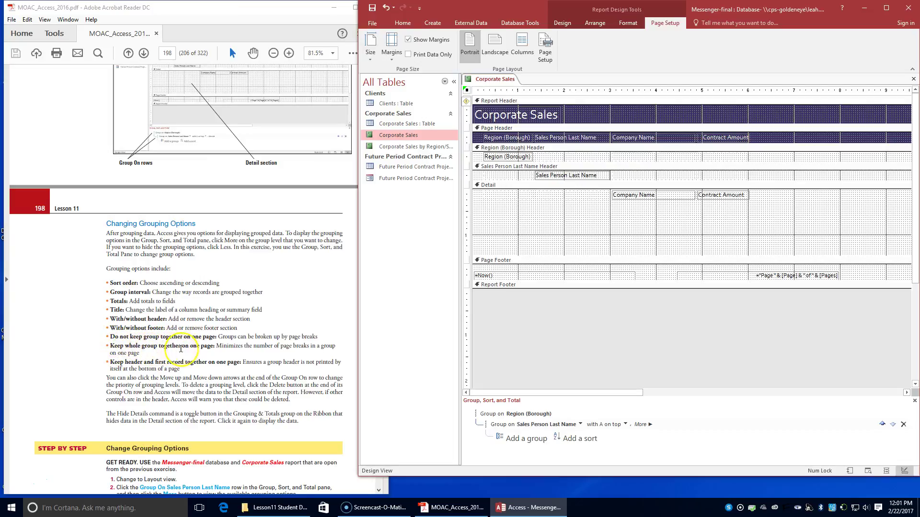
scroll(182, 345, down, 2)
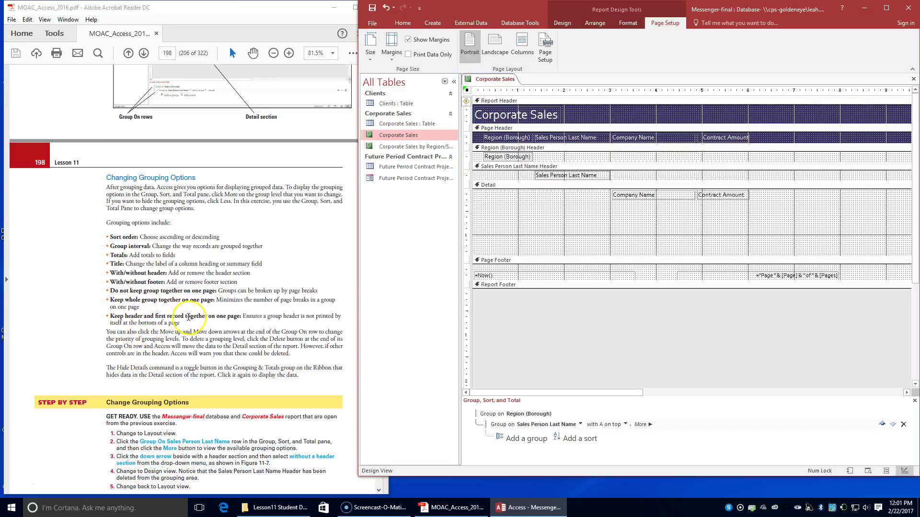
scroll(148, 314, down, 1)
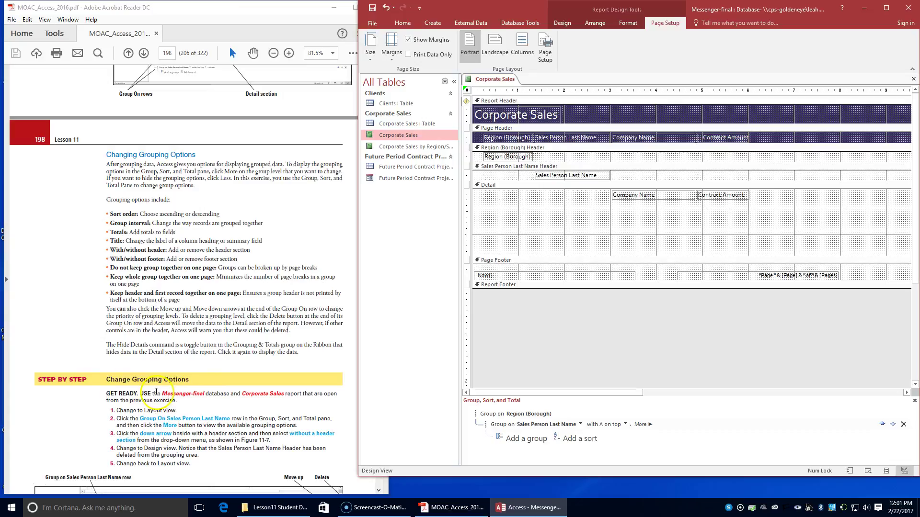
scroll(150, 359, down, 2)
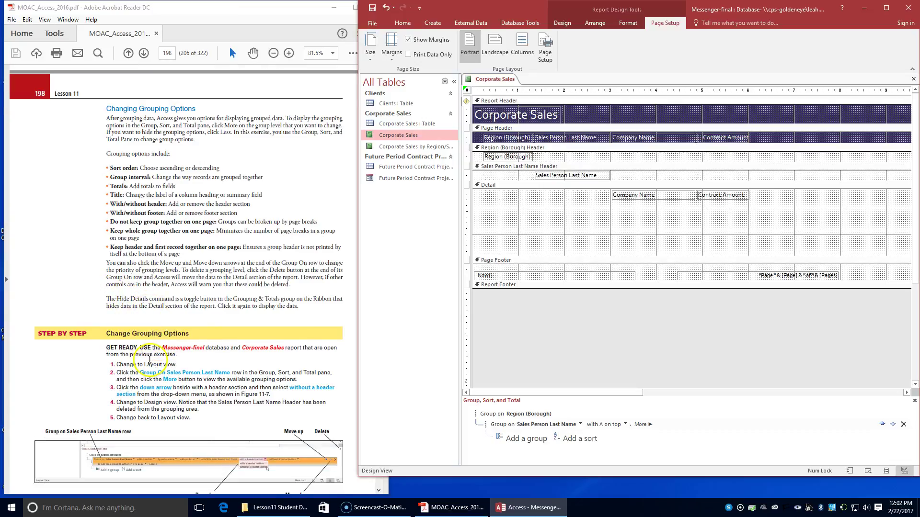
scroll(144, 373, down, 1)
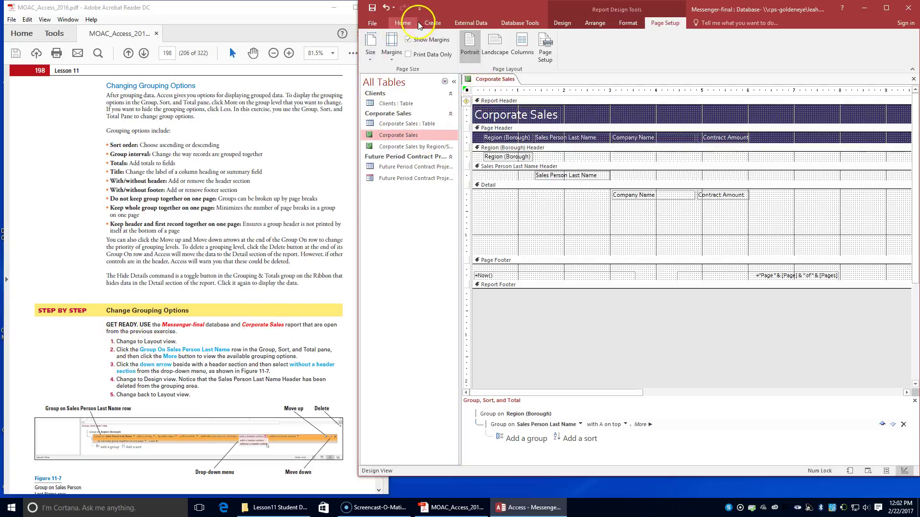
Change the Corporate Sales report to Layout view
click(405, 23)
click(373, 59)
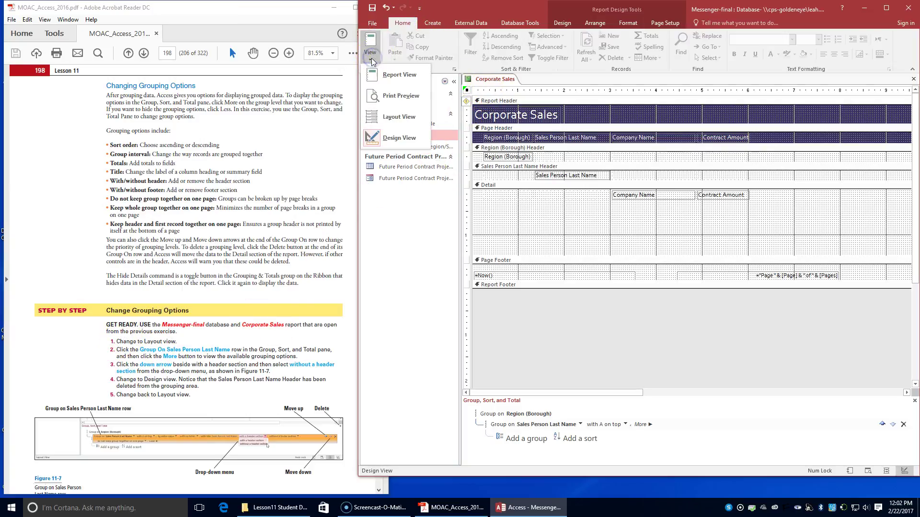
click(401, 123)
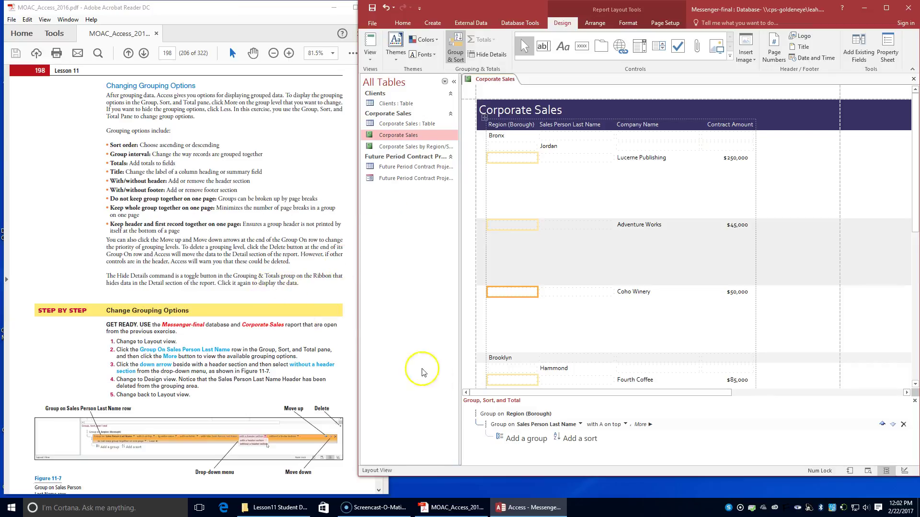
Expand the grouping options for the Sales Person Last Name level and set it to be without a header section
click(485, 426)
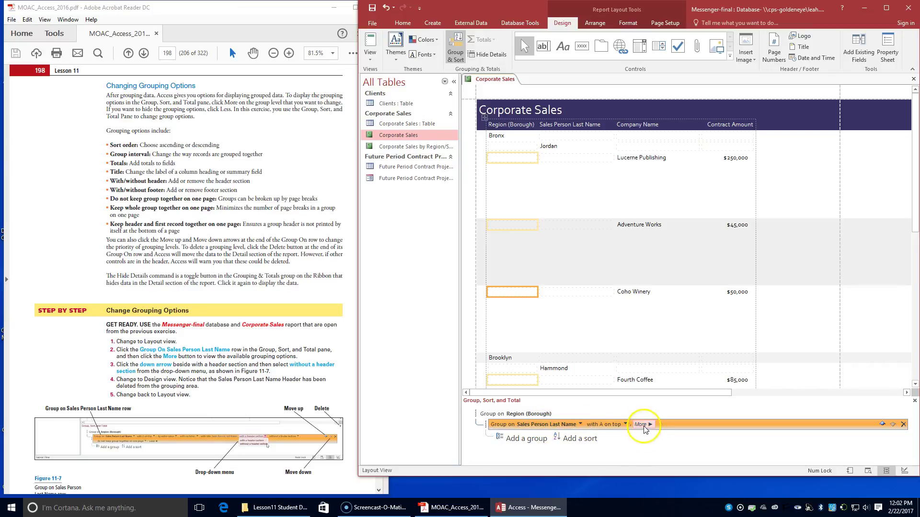
click(475, 415)
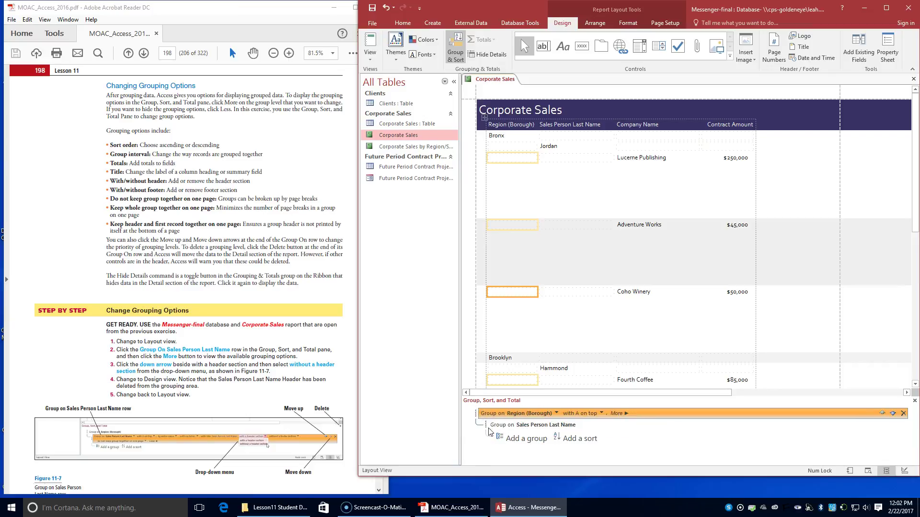
click(486, 427)
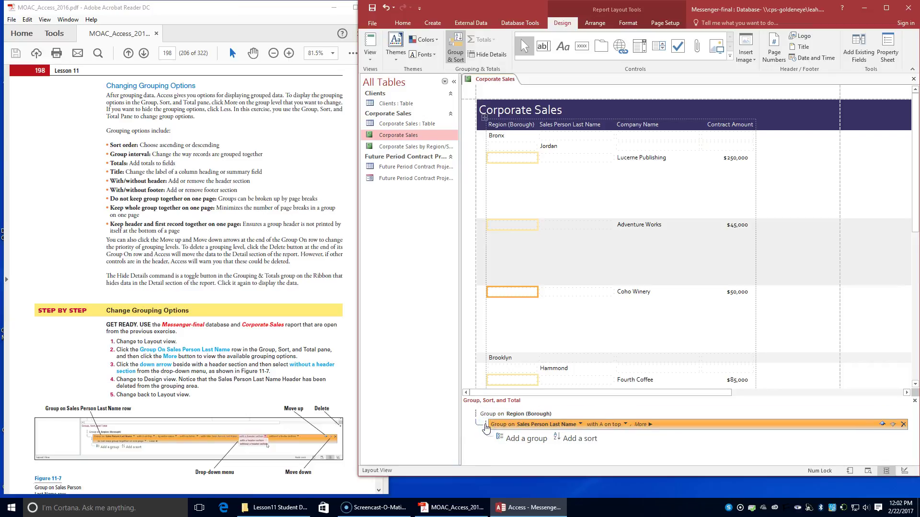
click(645, 425)
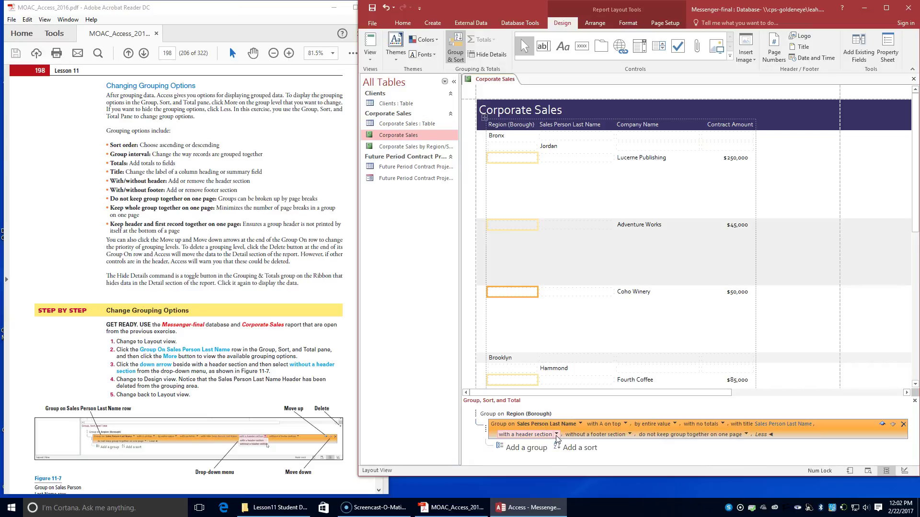
click(621, 436)
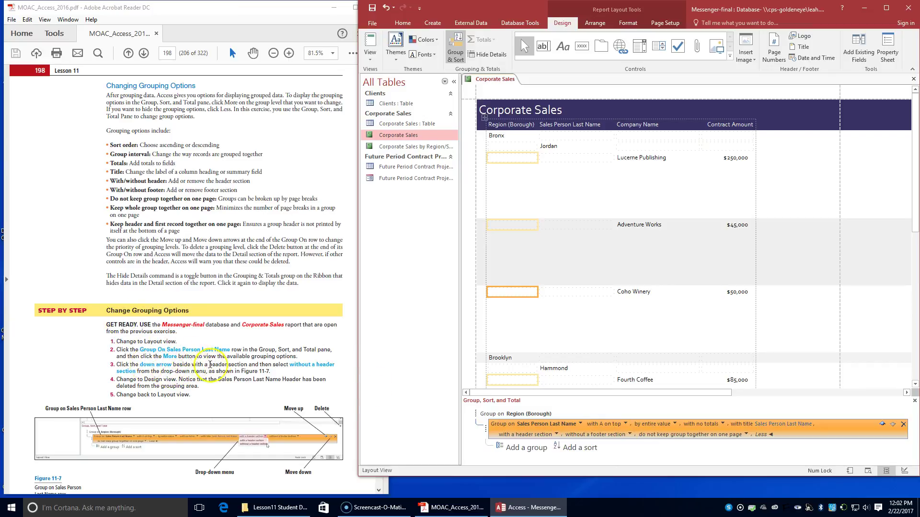
click(556, 434)
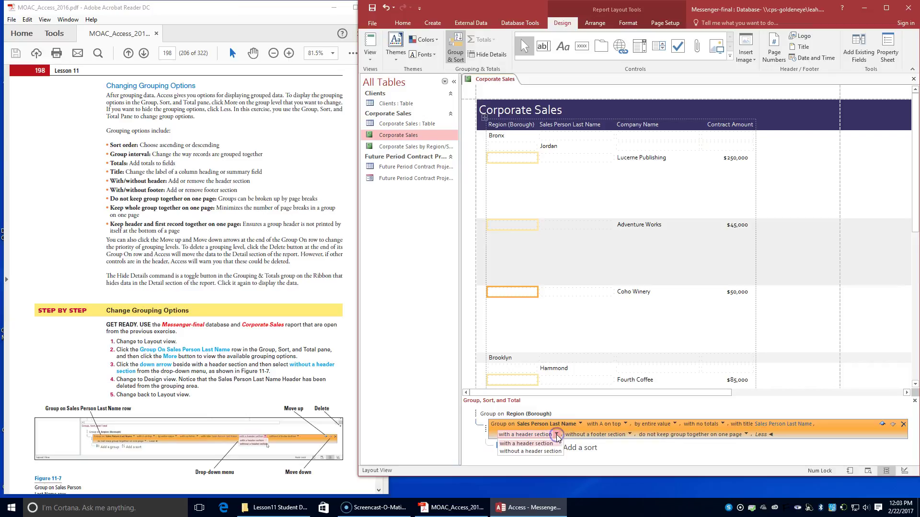
click(544, 452)
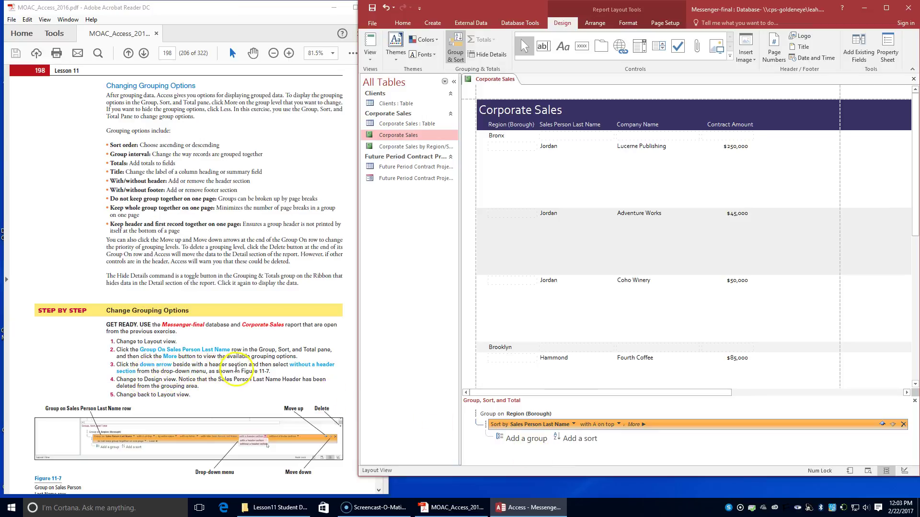
Check the report's header sections in Design view and return the report to Layout view
click(378, 60)
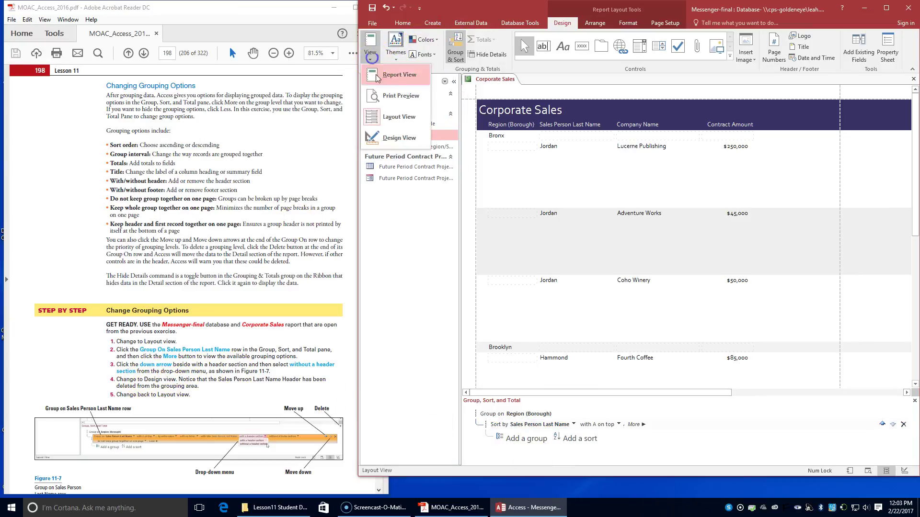
click(390, 137)
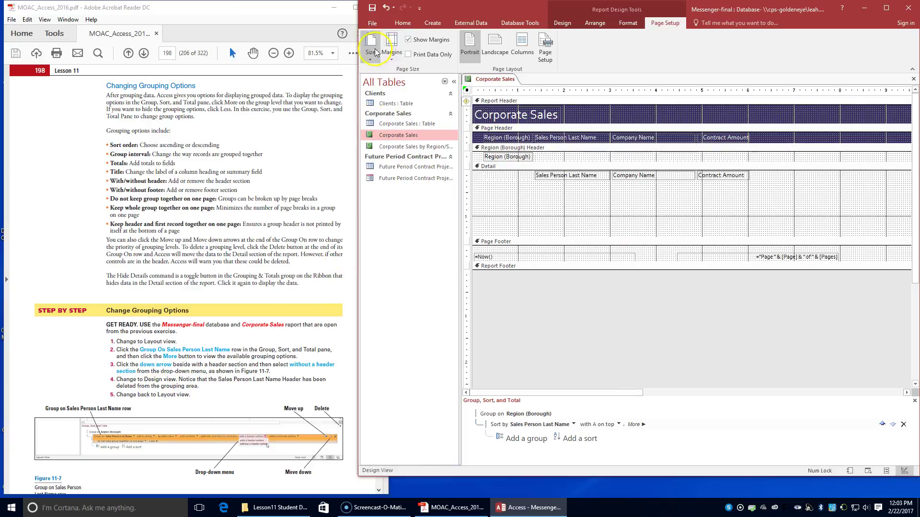
click(403, 23)
click(377, 60)
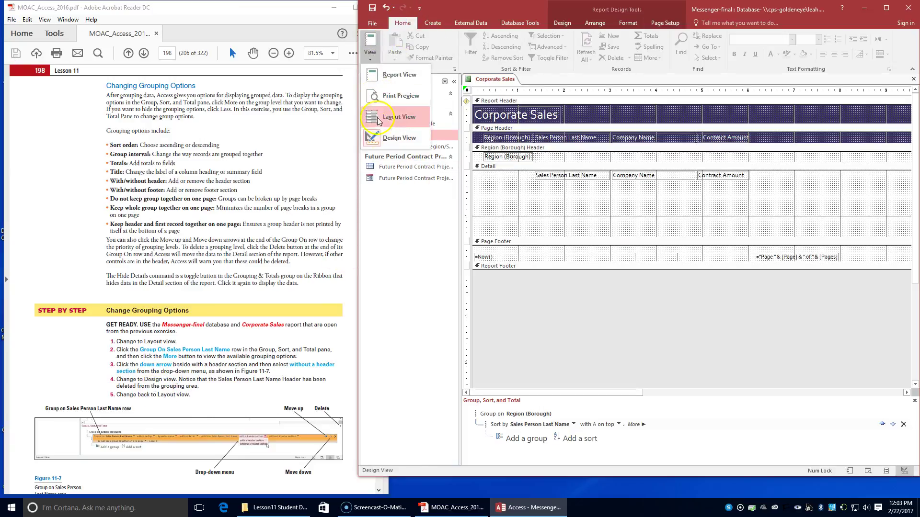
click(378, 195)
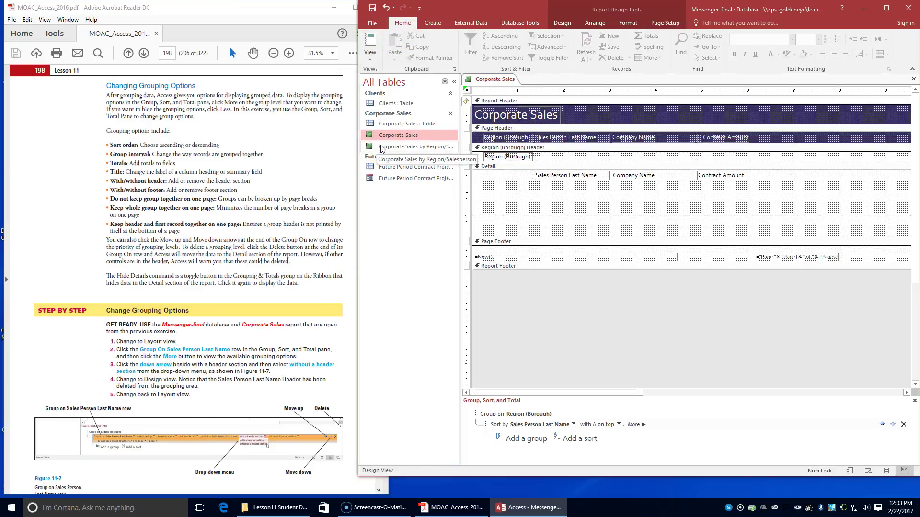
click(370, 57)
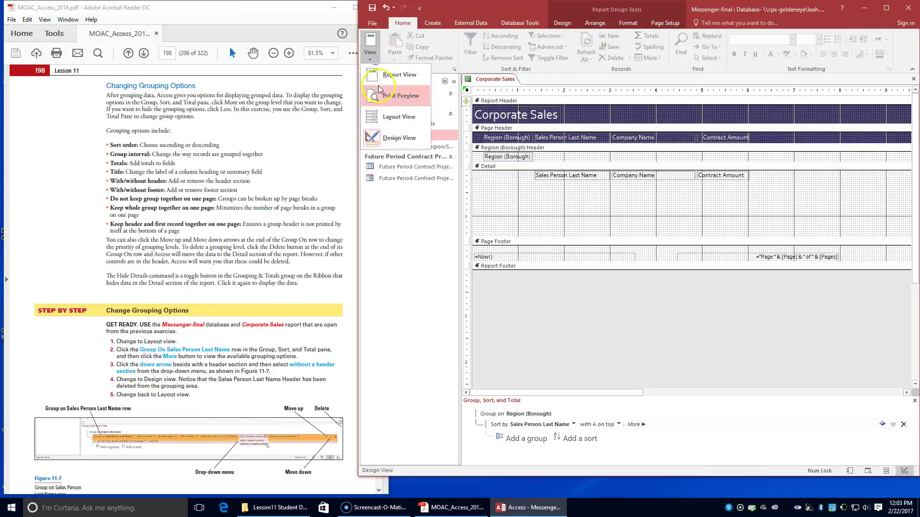
click(399, 117)
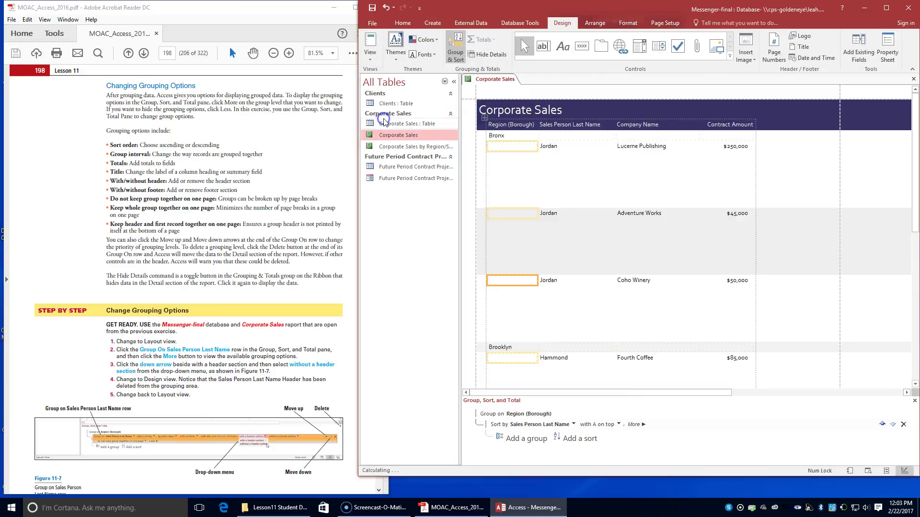
Set the Sales Person Last Name level to have a header section again and move it above the Region (Borough) group
scroll(176, 386, down, 5)
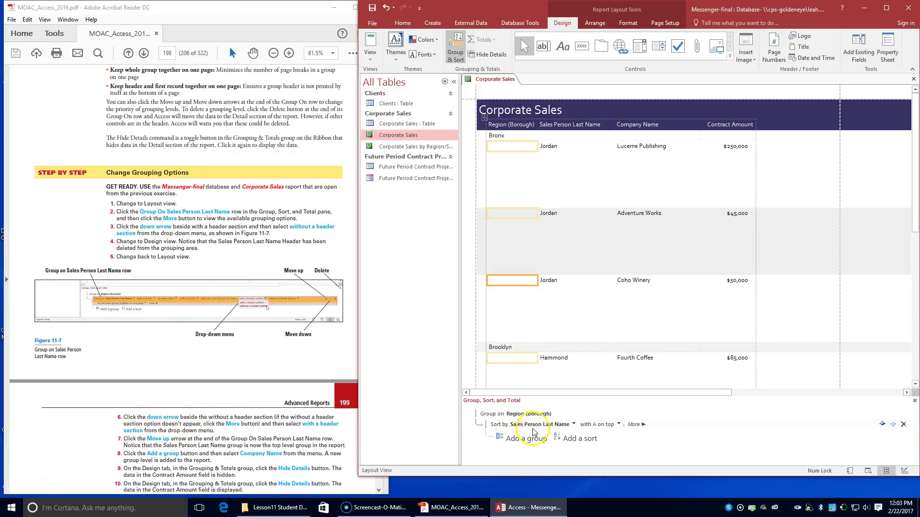
click(487, 427)
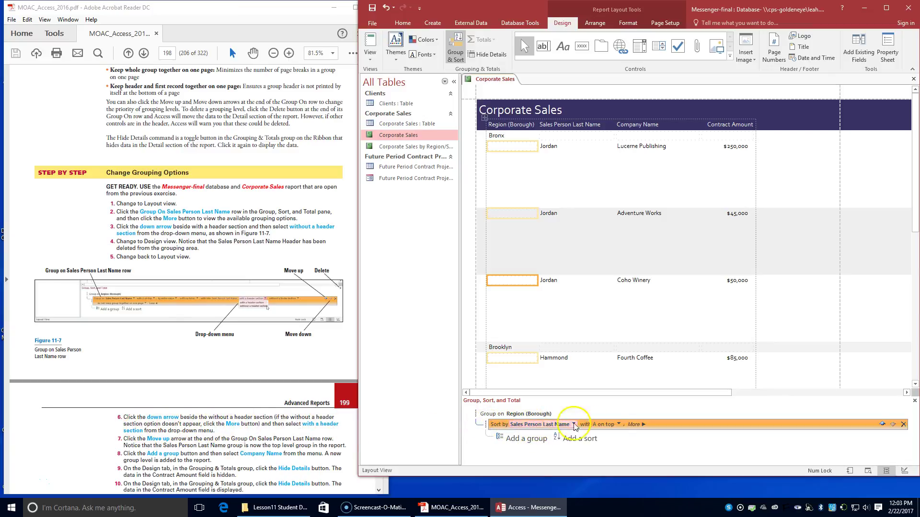
click(635, 425)
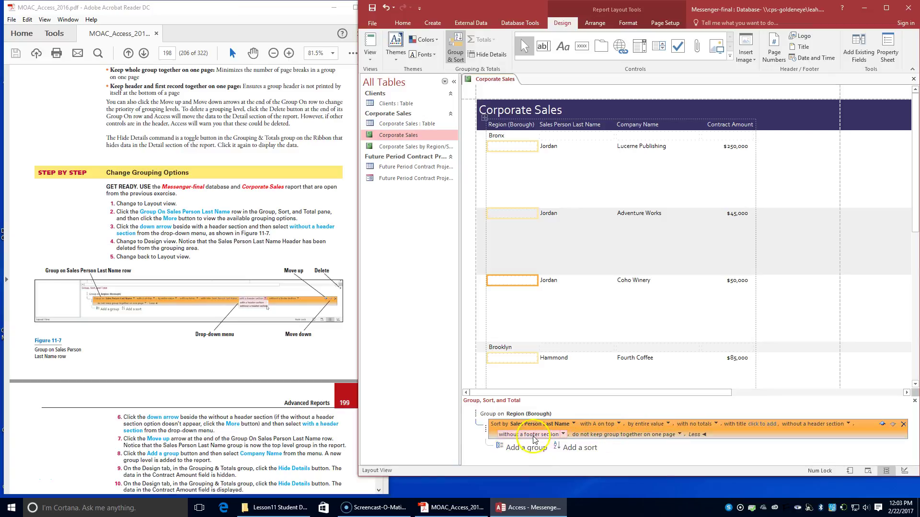
click(562, 434)
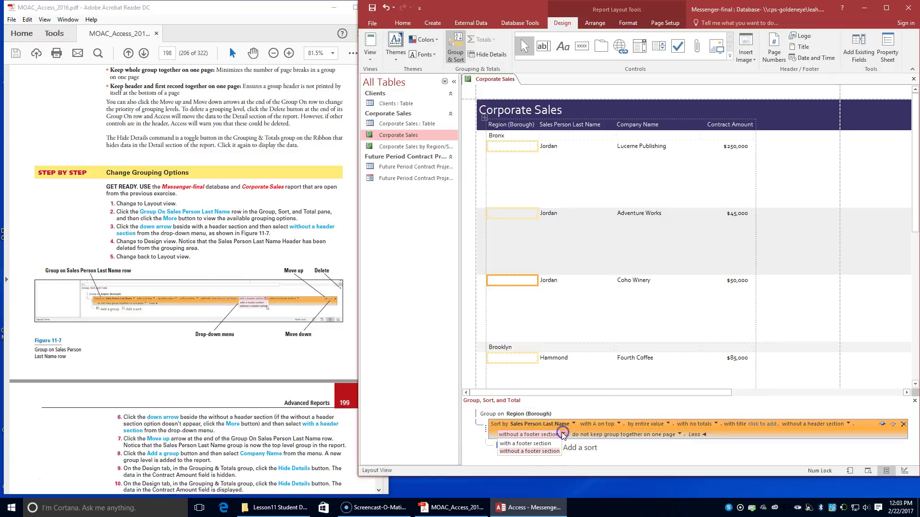
click(544, 451)
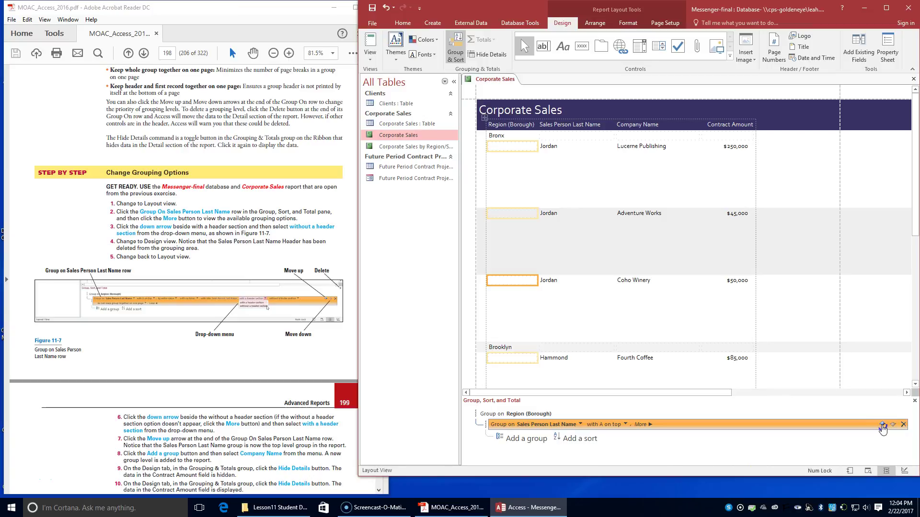
click(882, 425)
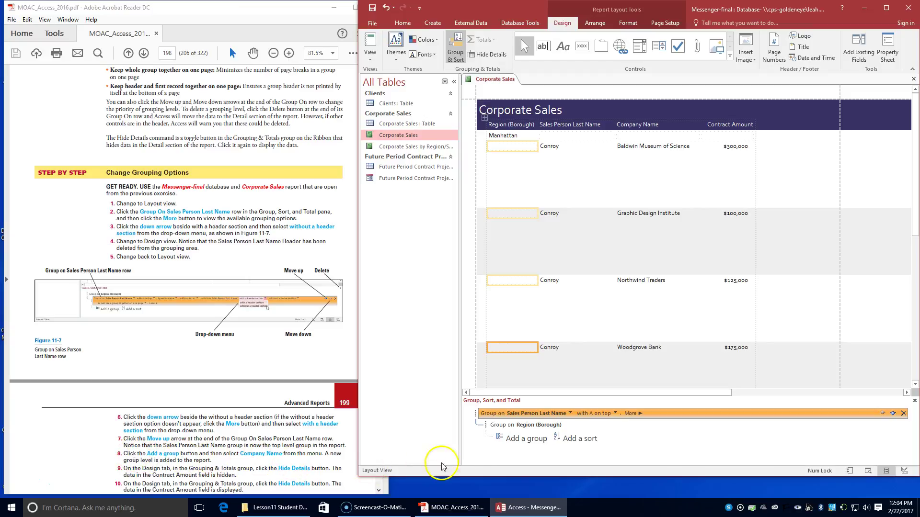
Add a Company Name group level beneath Region (Borough) in the Corporate Sales report
click(526, 439)
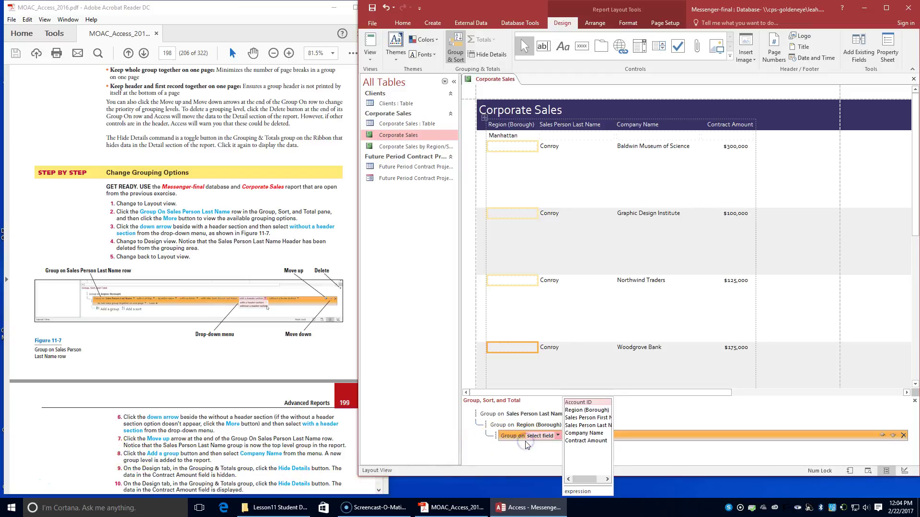
click(584, 433)
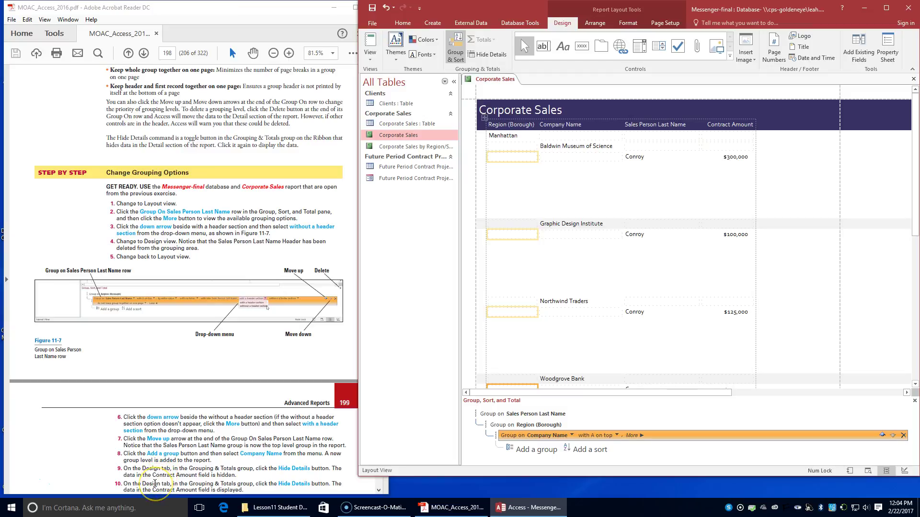
Hide the detail records of the Corporate Sales report and show them again, following textbook steps 9 and 10
scroll(154, 484, down, 2)
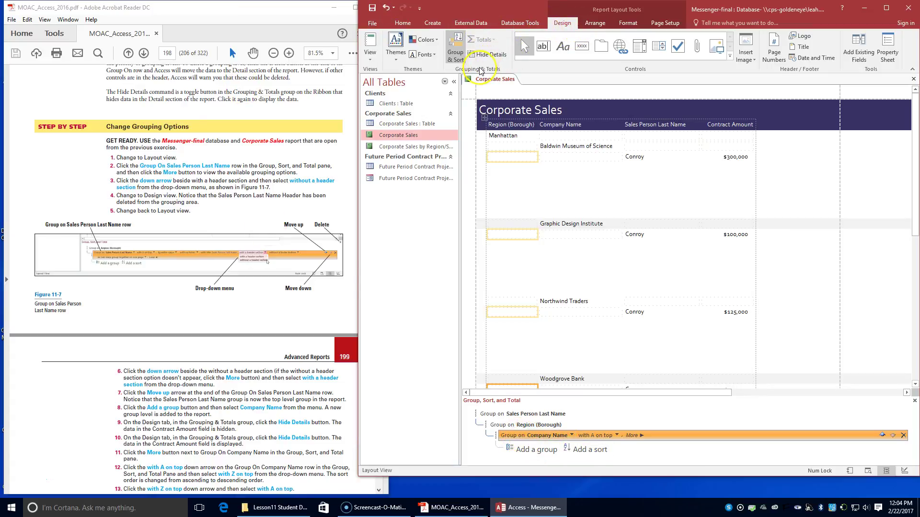
click(488, 56)
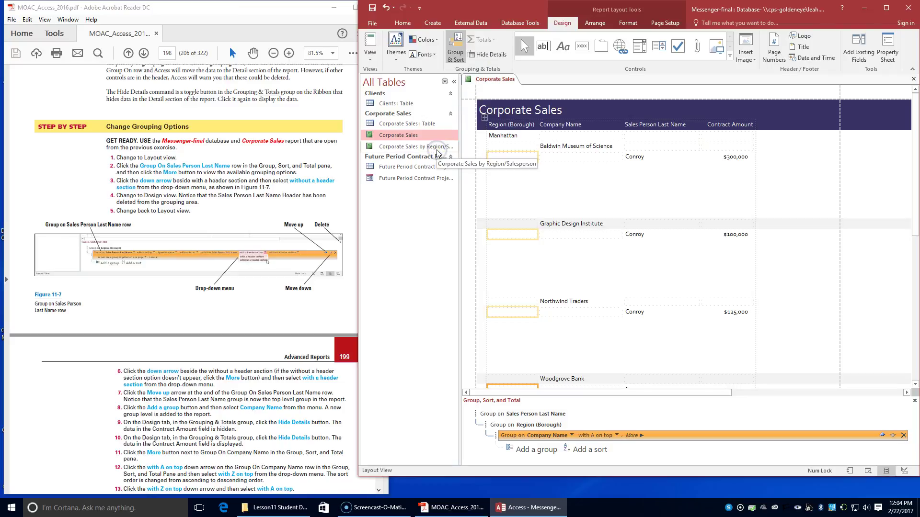
click(473, 56)
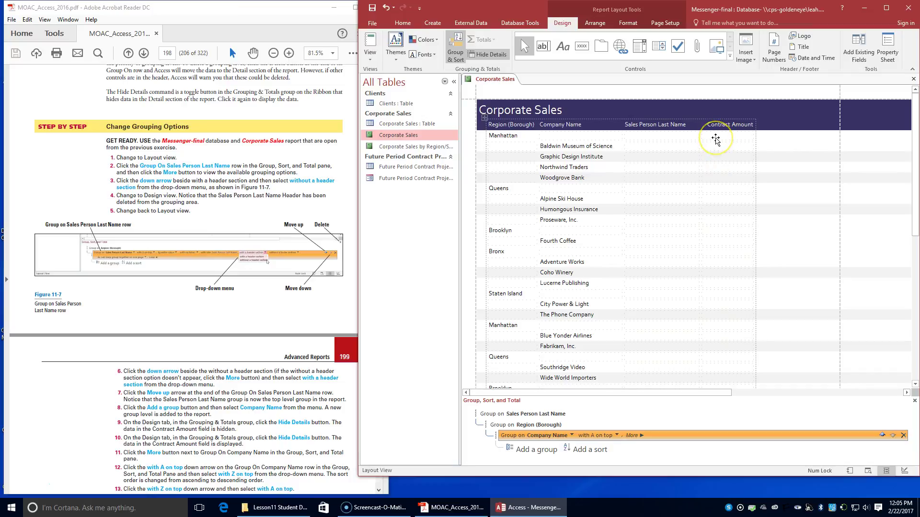
click(492, 57)
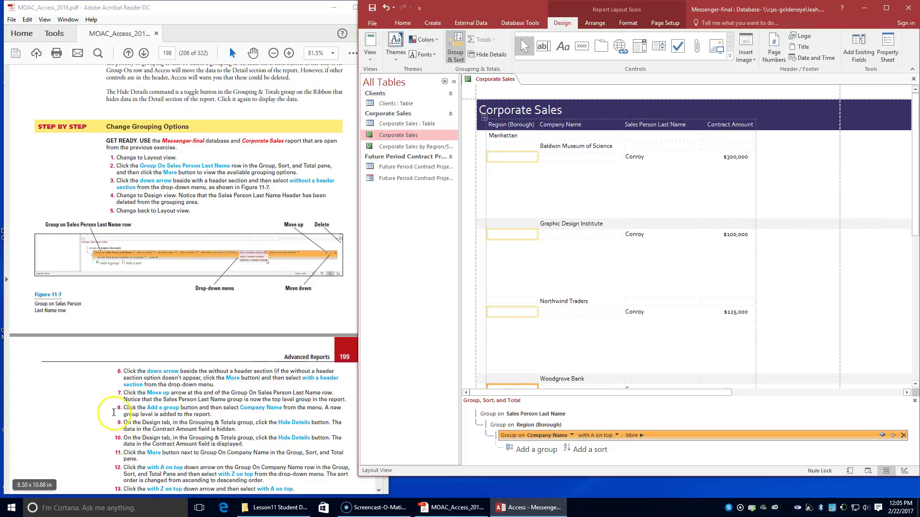
Expand the Company Name level's grouping options and sort it with Z on top
scroll(123, 410, down, 1)
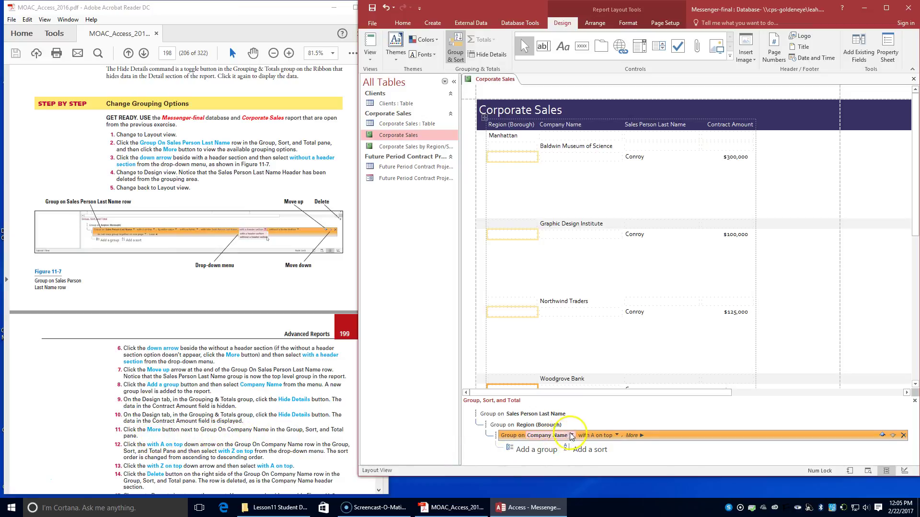
click(637, 436)
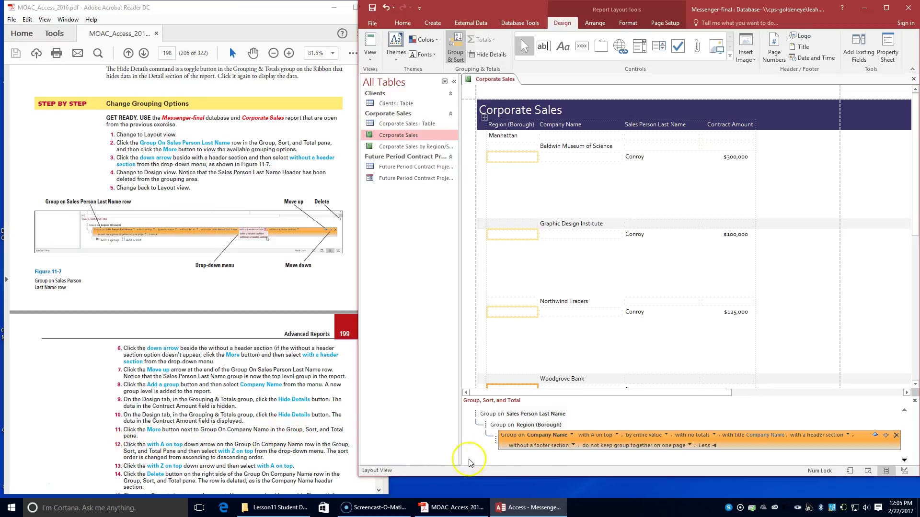
click(618, 435)
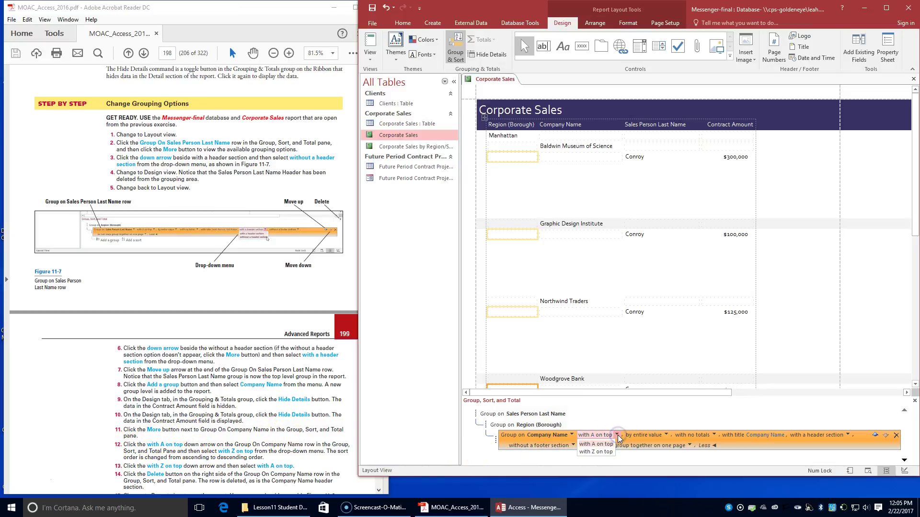
click(604, 452)
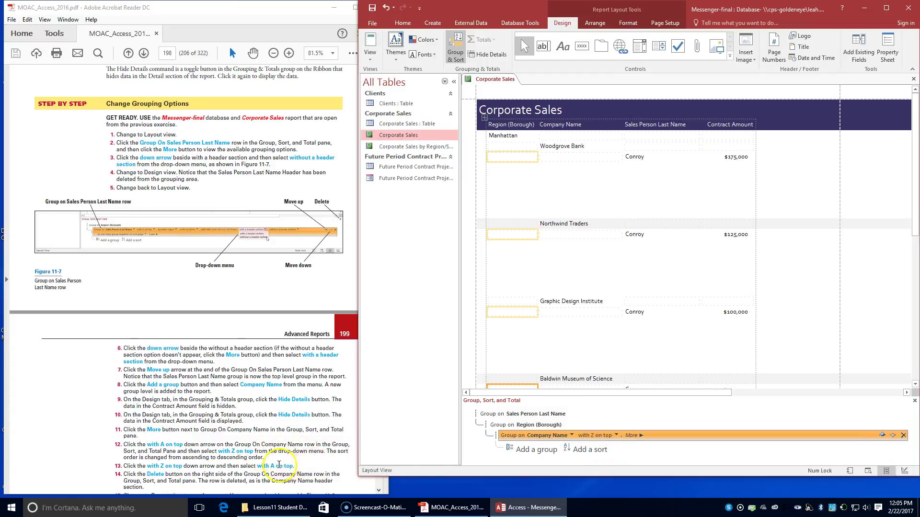
Sort the Company Name level with A on top again and delete that group level
scroll(275, 462, down, 2)
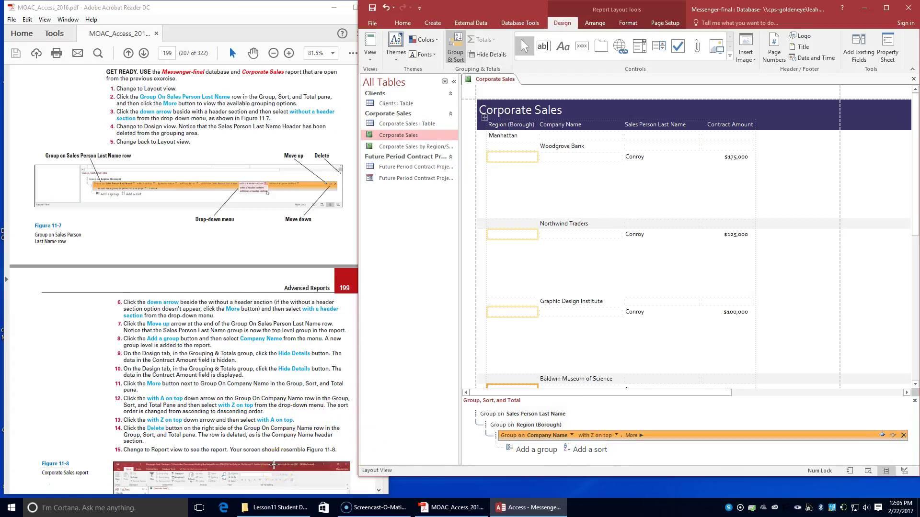
scroll(273, 465, down, 1)
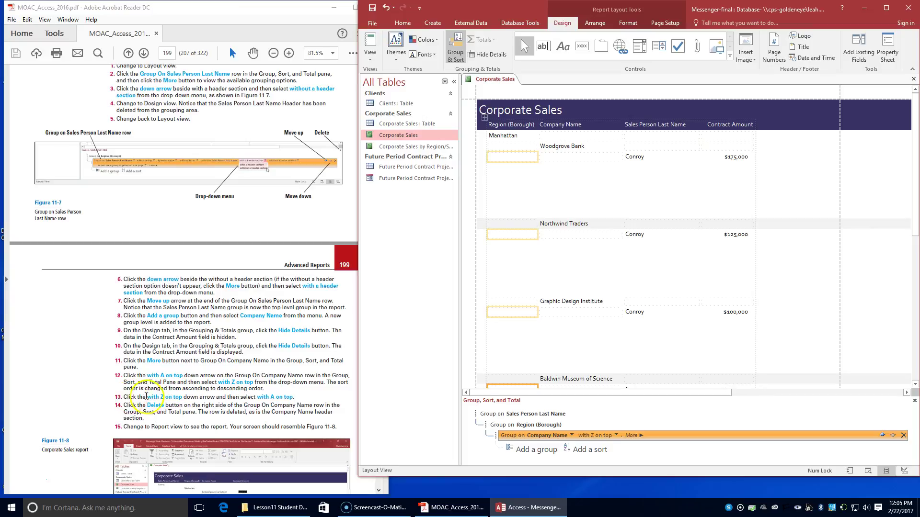
click(616, 435)
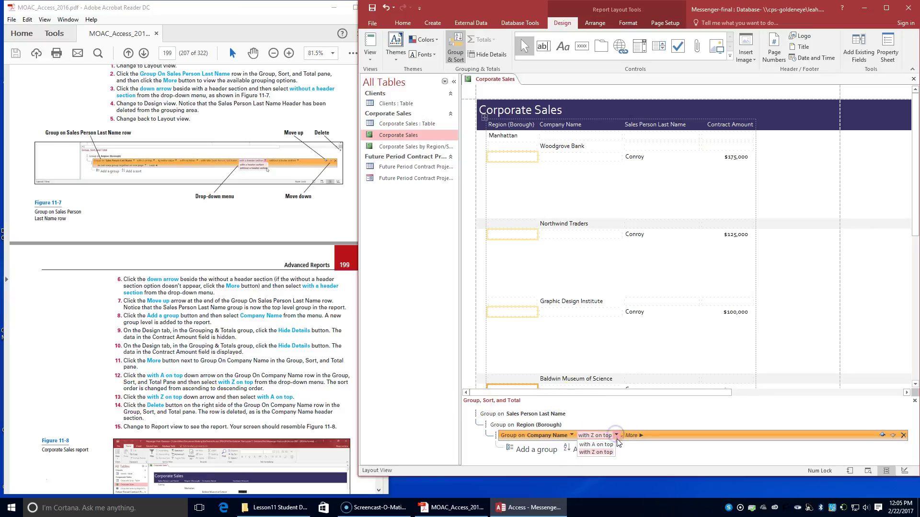
click(606, 445)
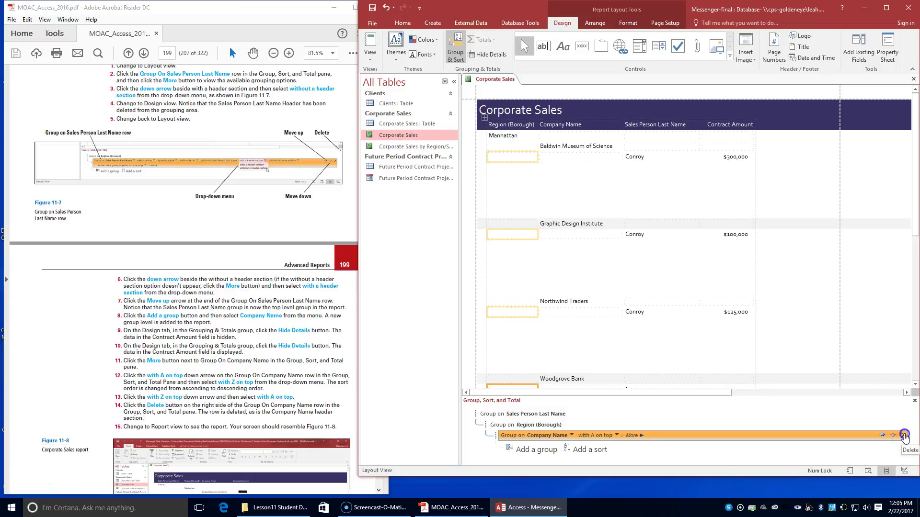
click(903, 437)
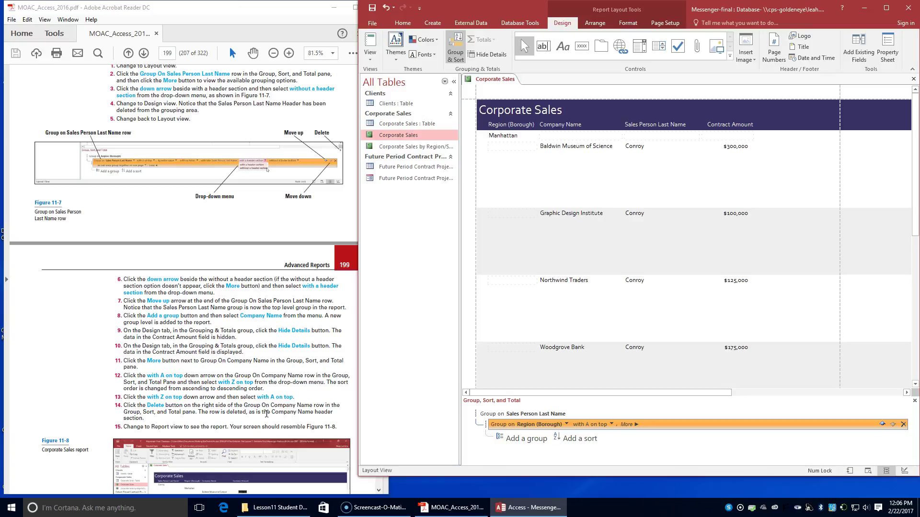
Move the database window clear of the textbook and show the Corporate Sales report in Report view
scroll(266, 417, down, 2)
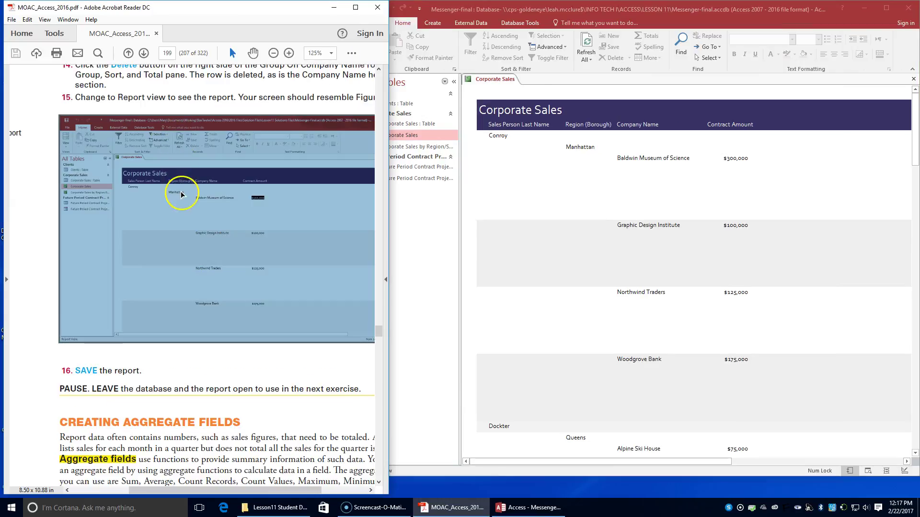
scroll(179, 185, up, 5)
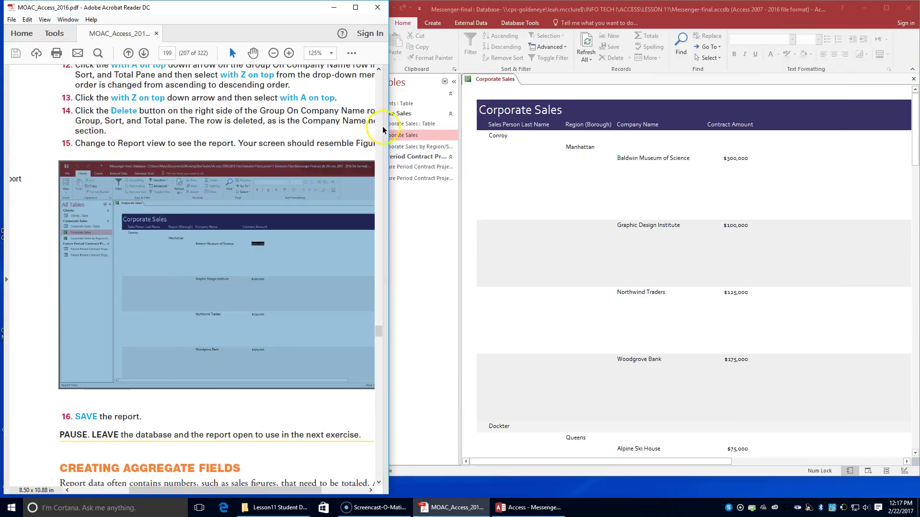
drag(590, 19, 614, 18)
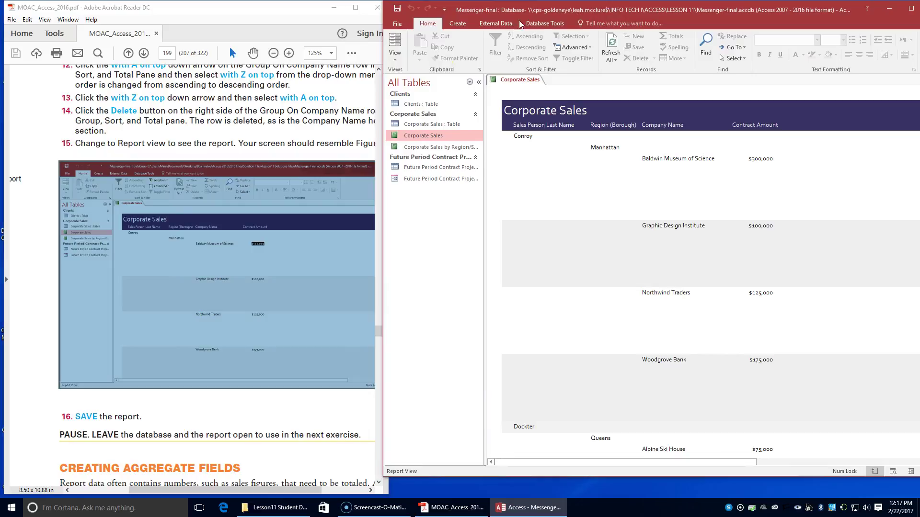
click(394, 51)
click(408, 85)
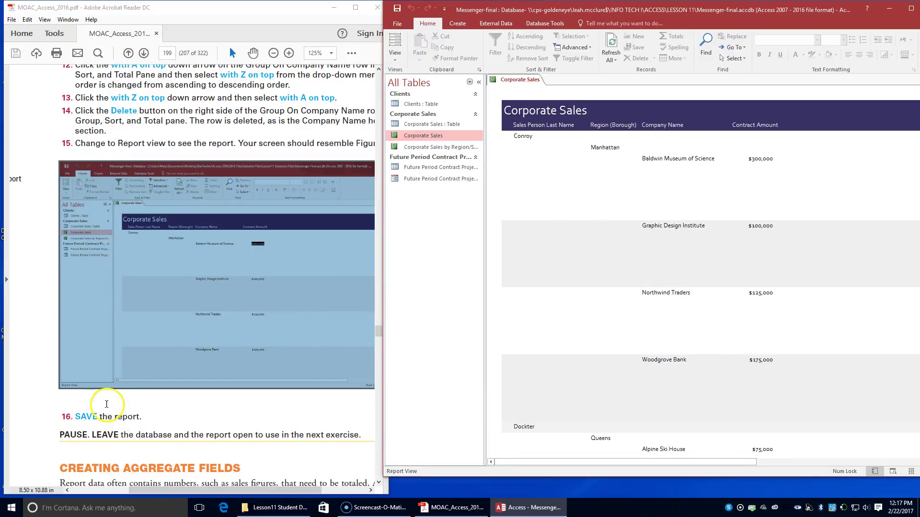
Zoom the textbook out to 81.5% and find the Create Aggregate Fields exercise
click(106, 416)
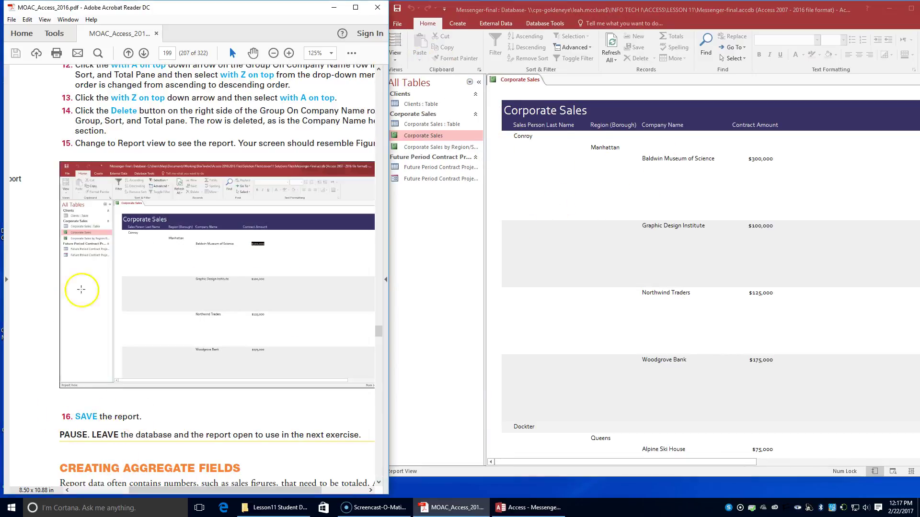
click(441, 419)
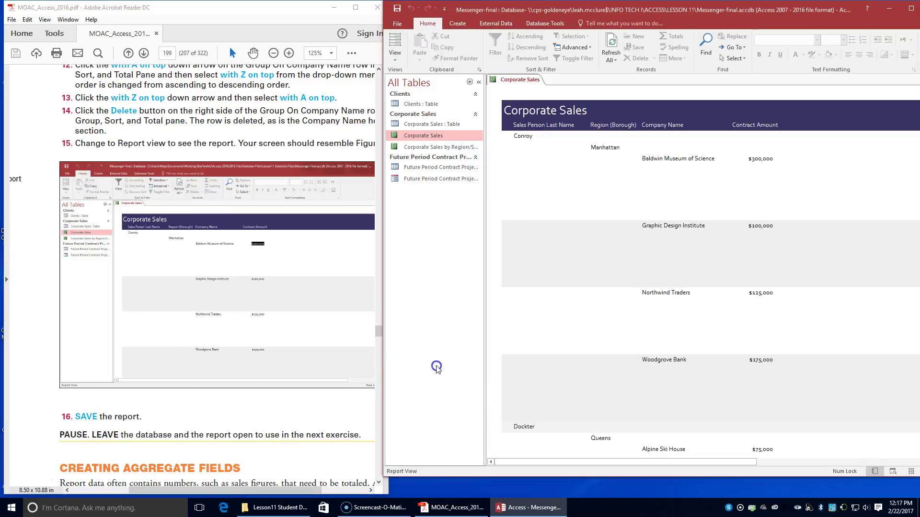
click(273, 53)
click(273, 52)
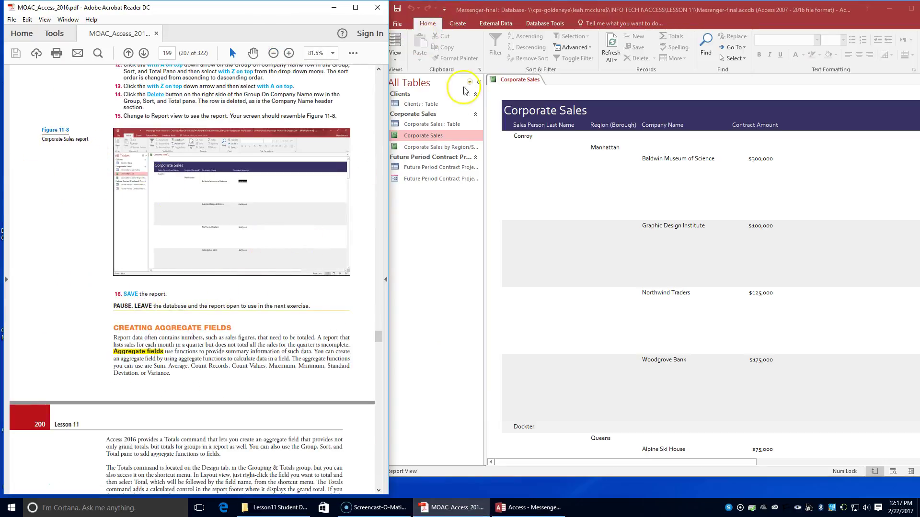
right_click(497, 79)
key(Escape)
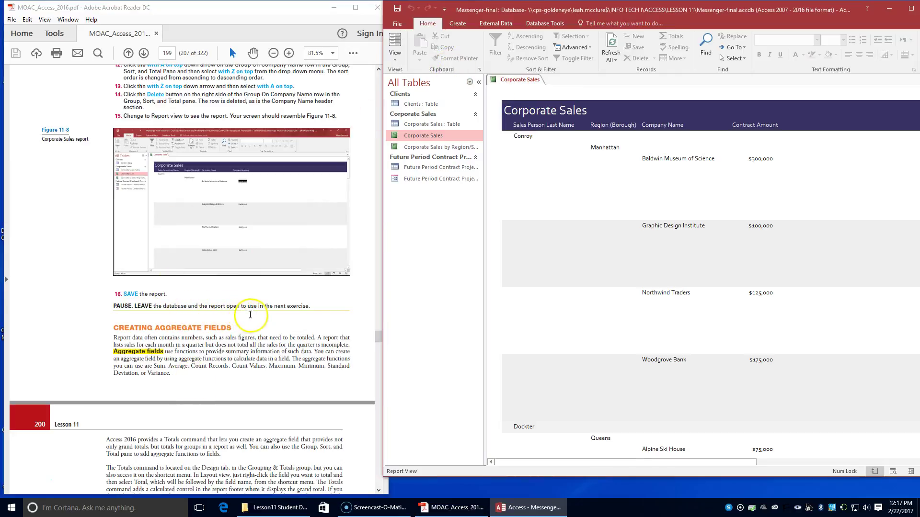
scroll(250, 315, down, 4)
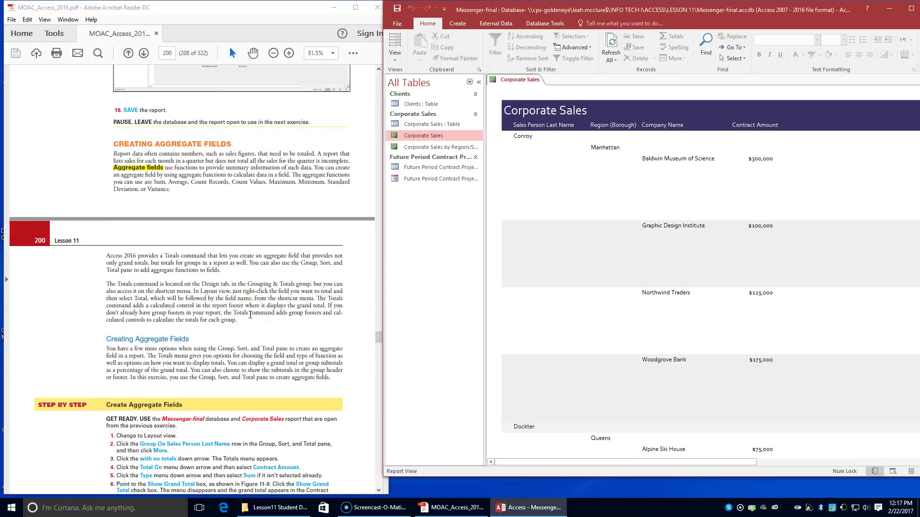
scroll(250, 314, down, 1)
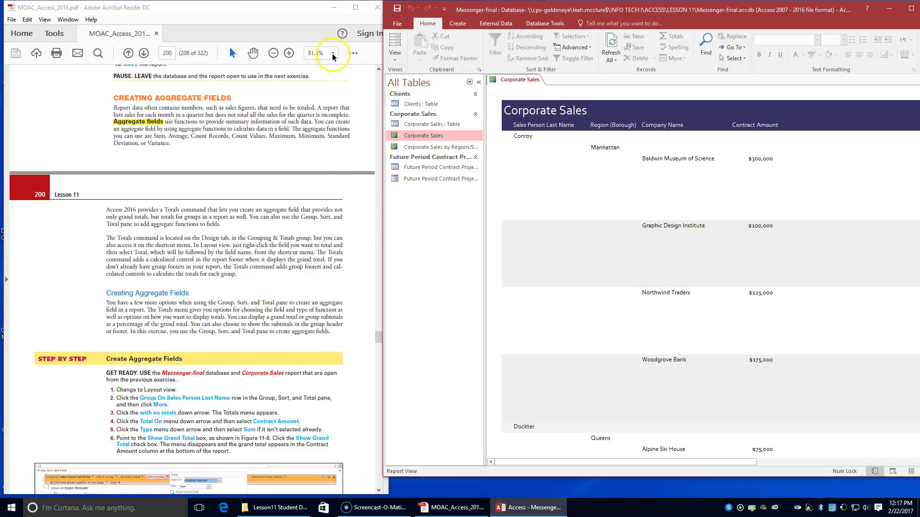
Change the Corporate Sales report to Layout view for the aggregate fields exercise
click(394, 53)
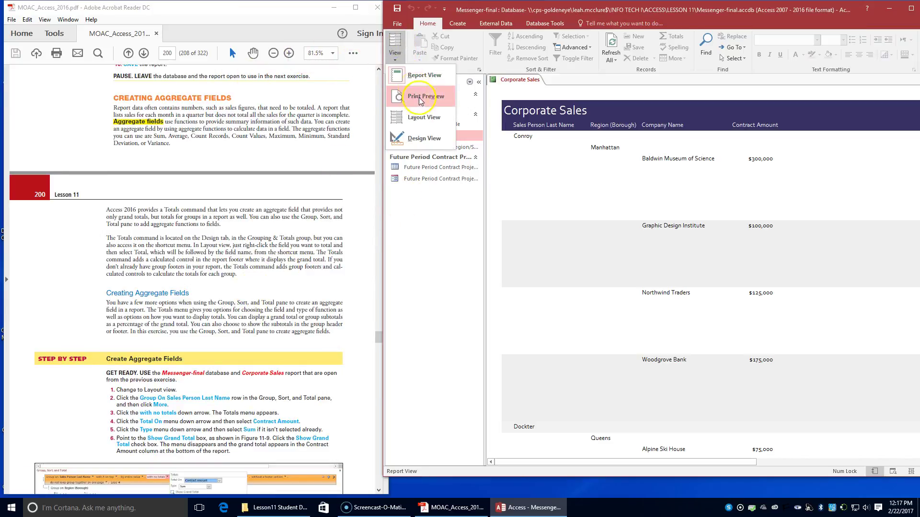
click(420, 116)
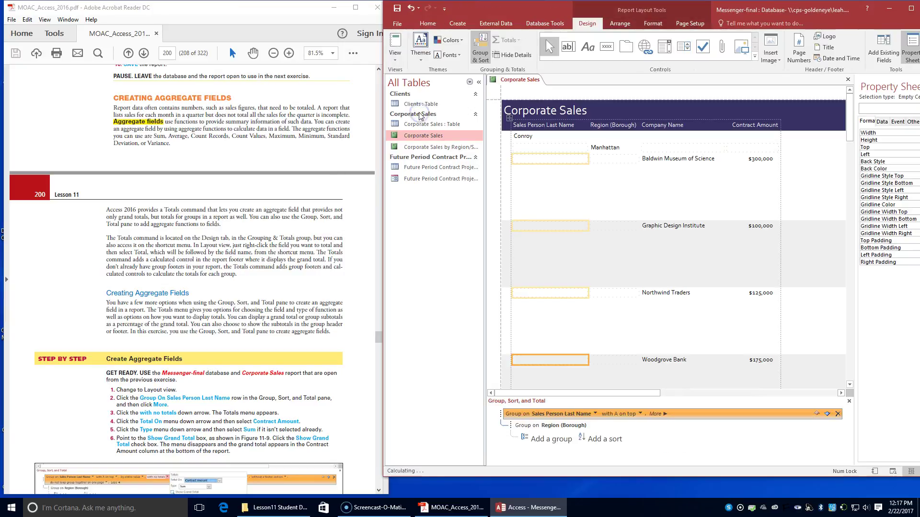
Arrange the textbook and database windows side by side at full height, giving the database window the wider share
drag(545, 11, 919, 0)
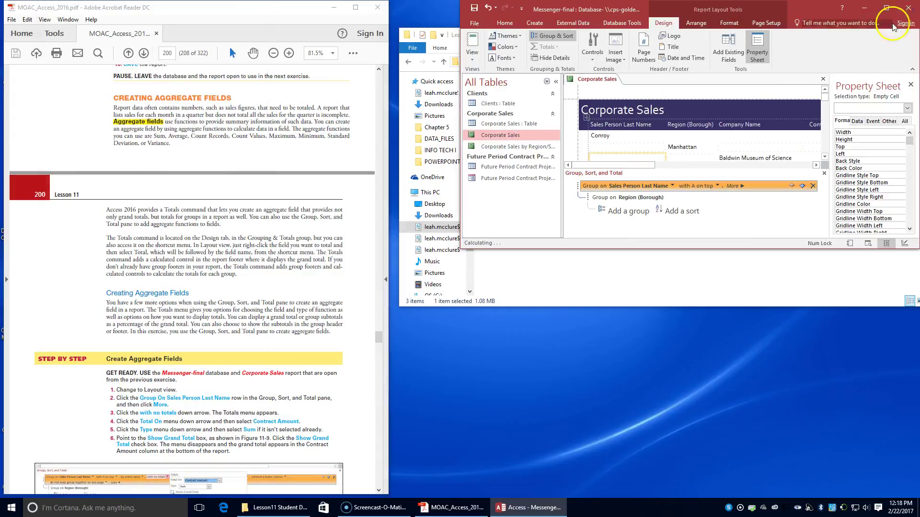
drag(567, 248, 566, 491)
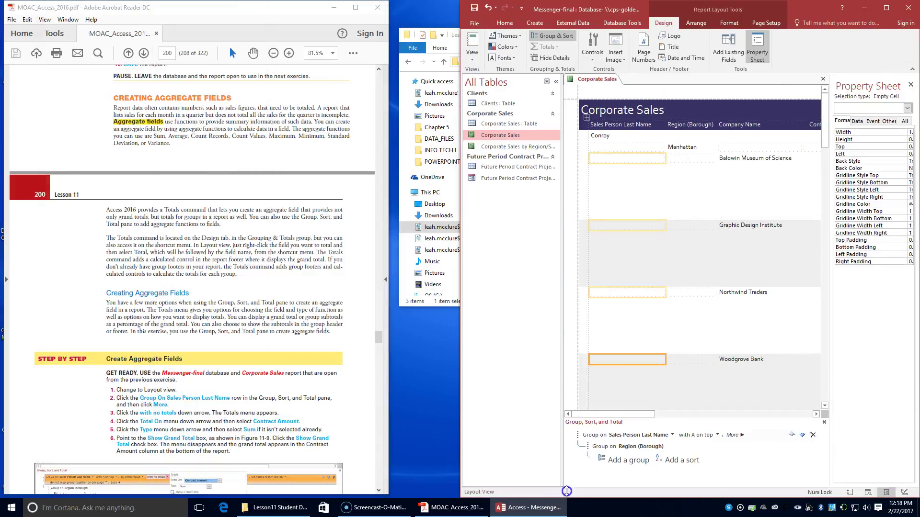
drag(247, 9, 4, 53)
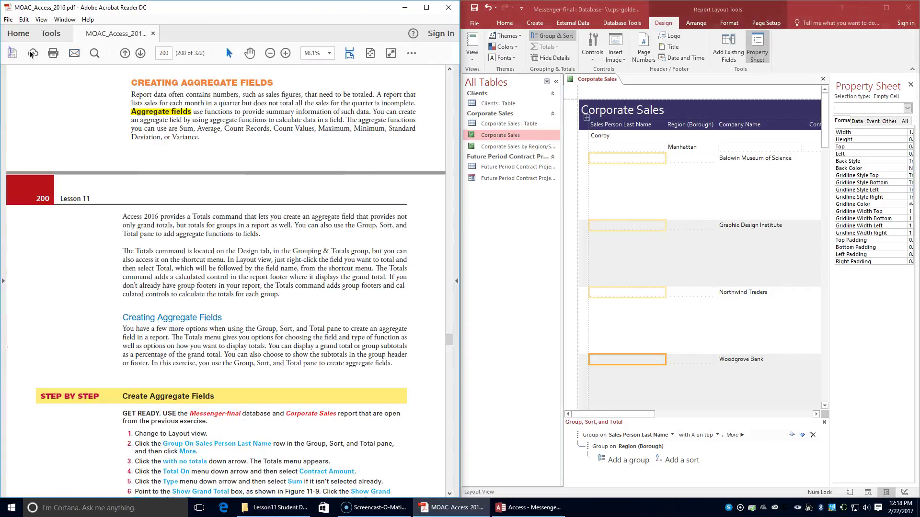
drag(459, 207, 394, 210)
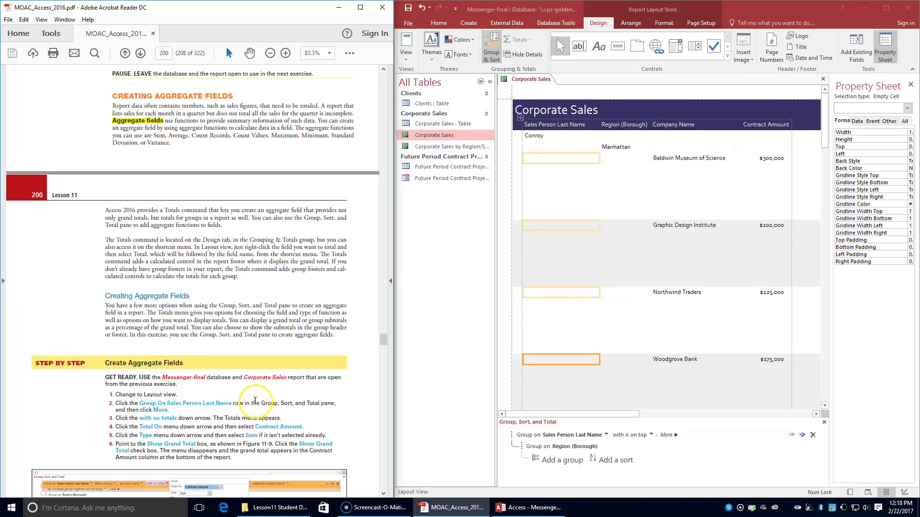
Expand the Sales Person Last Name group's options and set its totals to calculate on Contract Amount
click(513, 437)
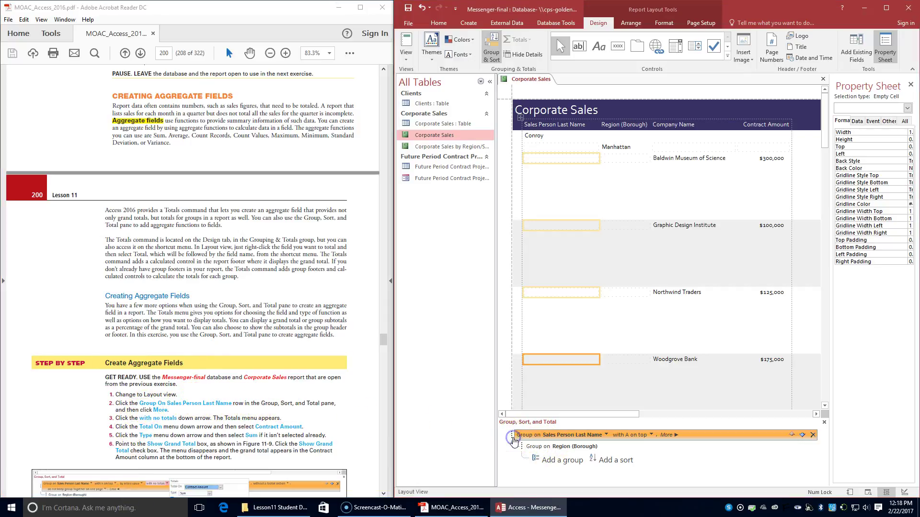
scroll(245, 410, down, 2)
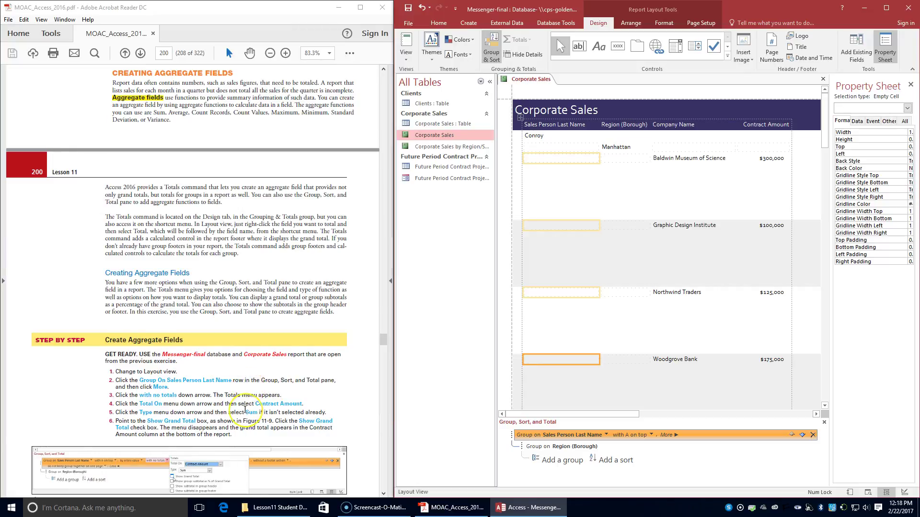
click(666, 435)
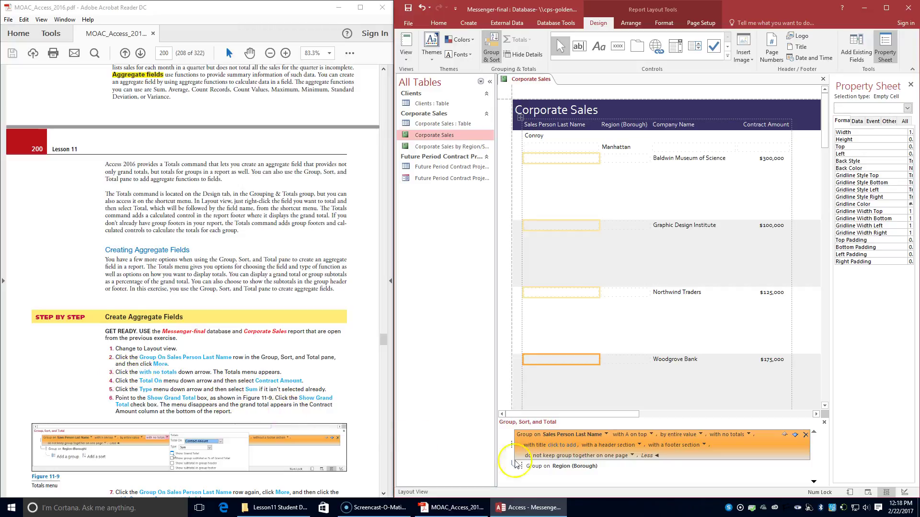
click(748, 435)
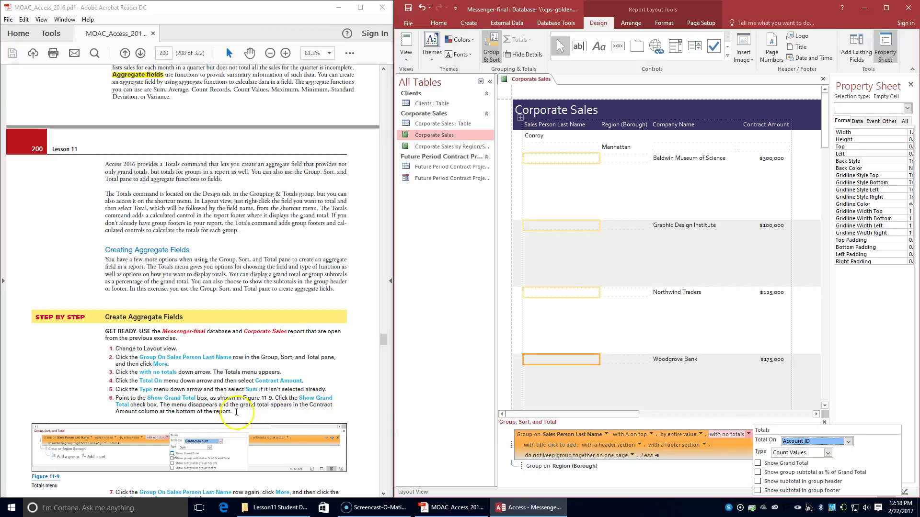
scroll(225, 407, down, 1)
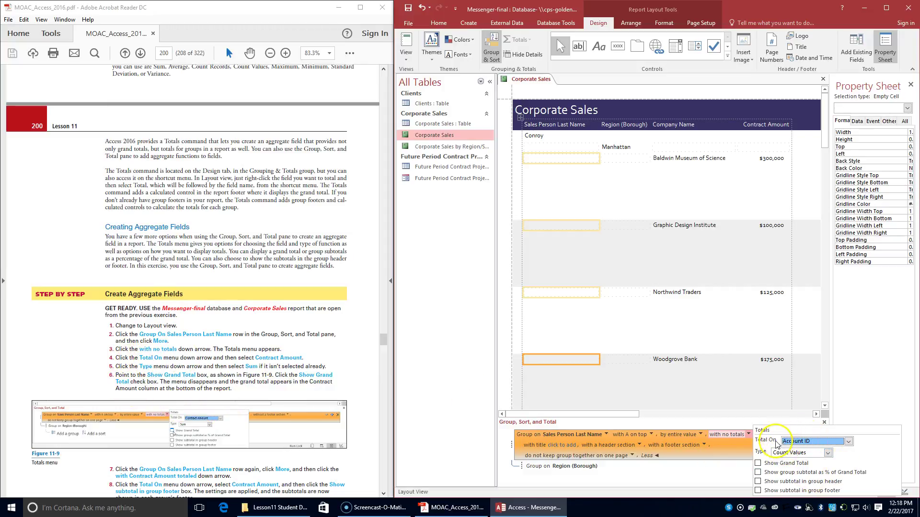
click(848, 442)
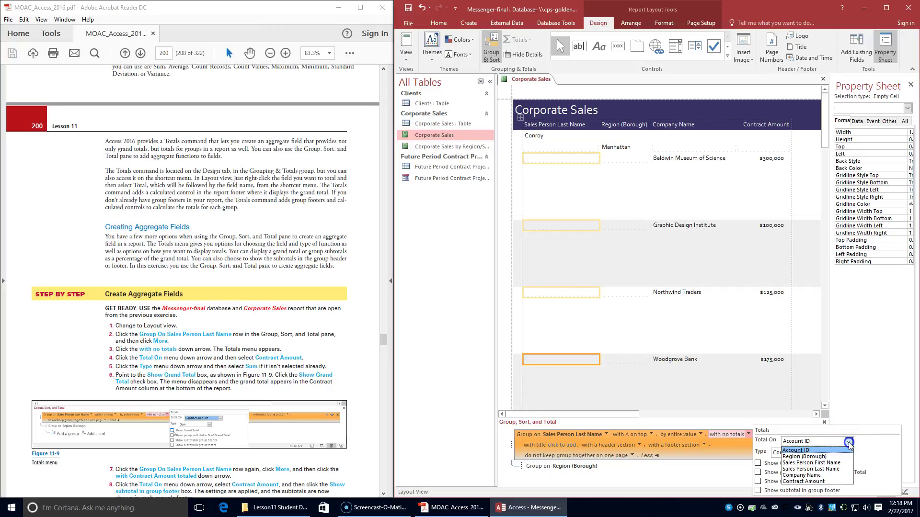
click(834, 482)
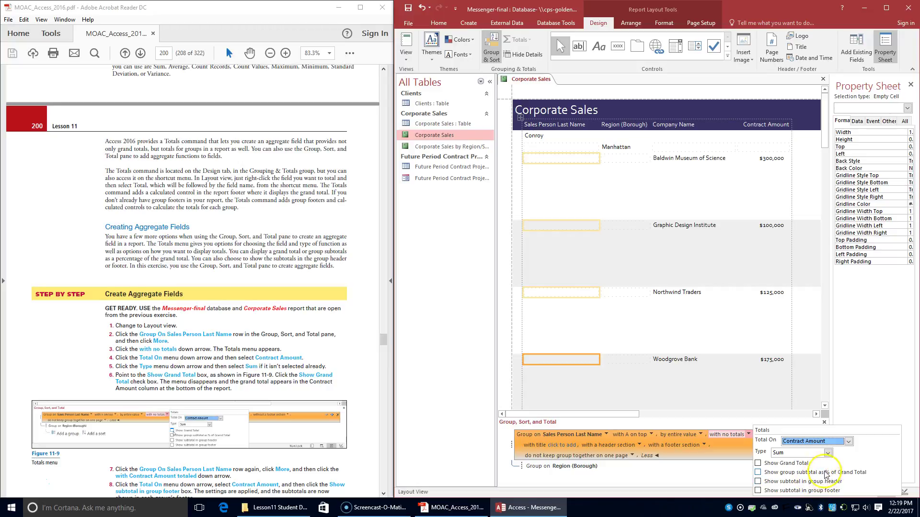
Set the Contract Amount total type to Sum and show the grand total at the end of the report
click(828, 453)
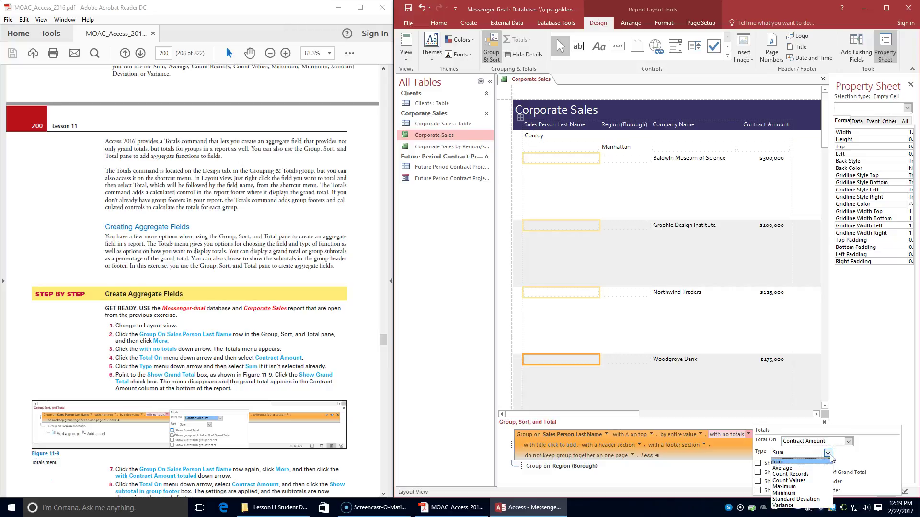
click(778, 463)
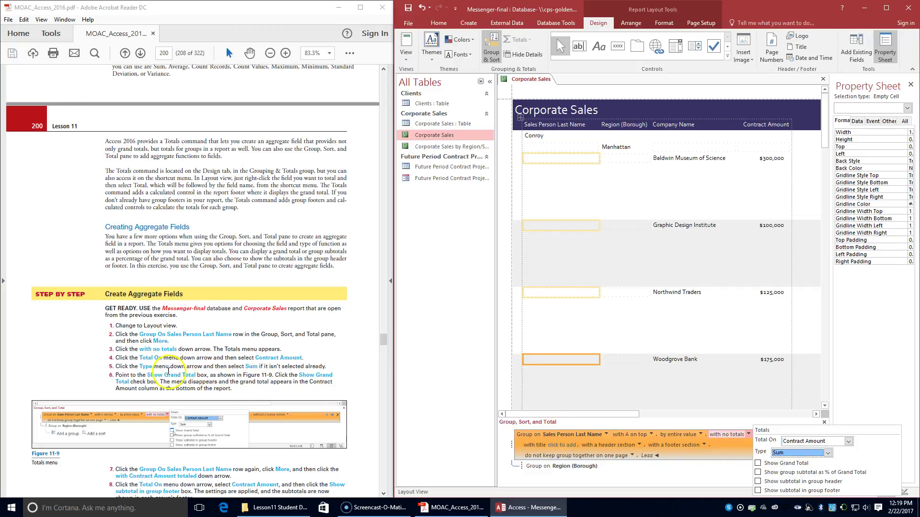
scroll(167, 373, down, 1)
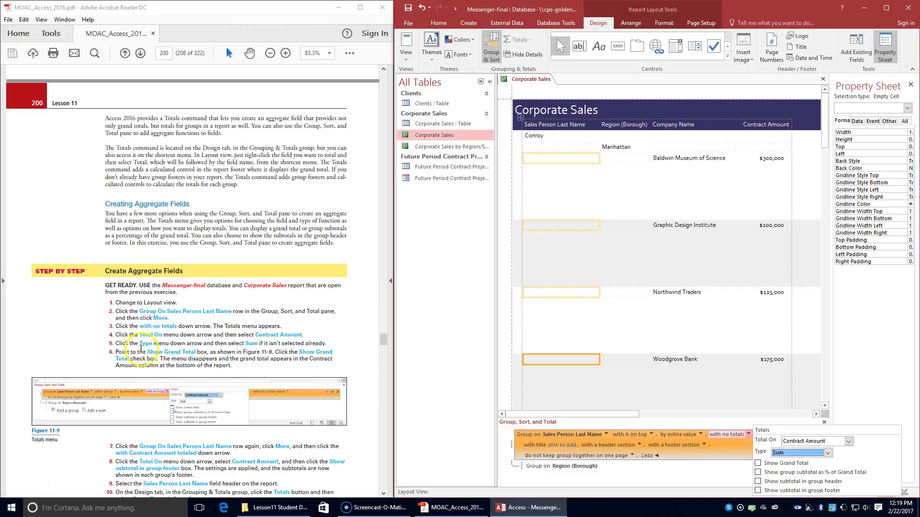
click(758, 464)
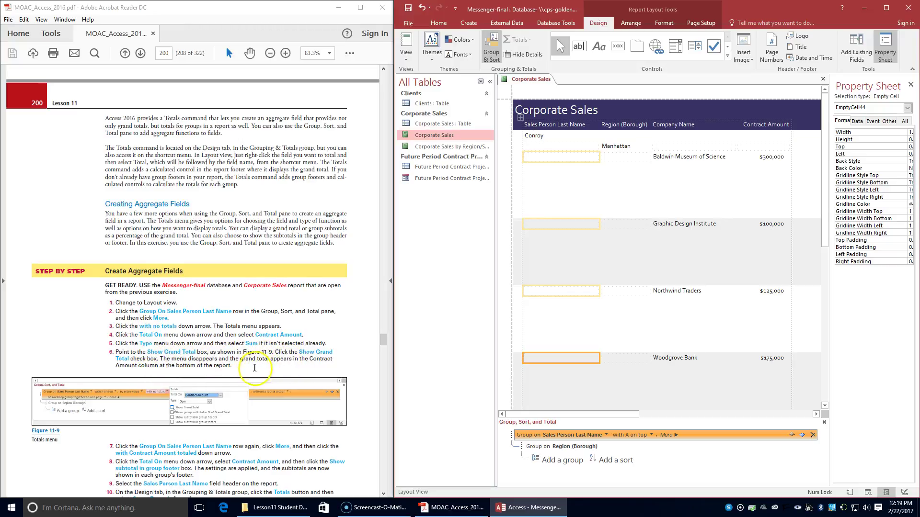
scroll(387, 290, down, 1)
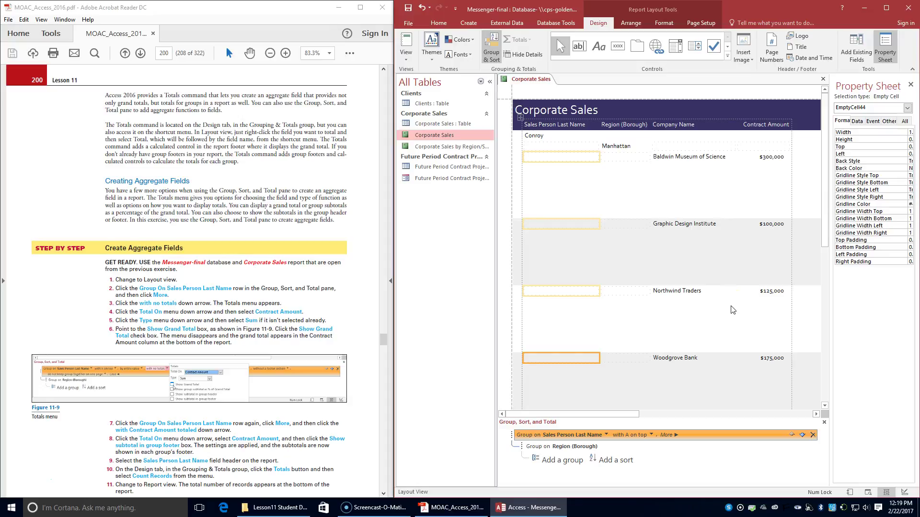
scroll(733, 307, down, 10)
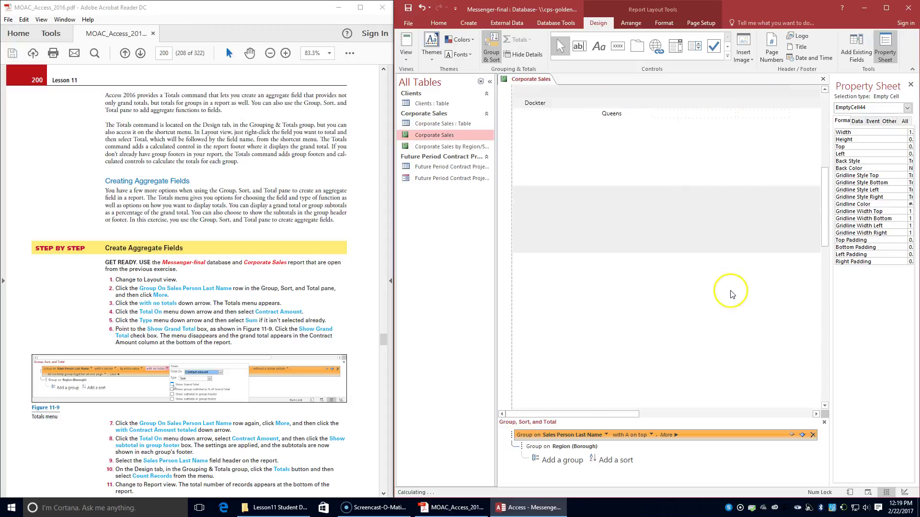
scroll(731, 294, down, 5)
drag(825, 240, 819, 347)
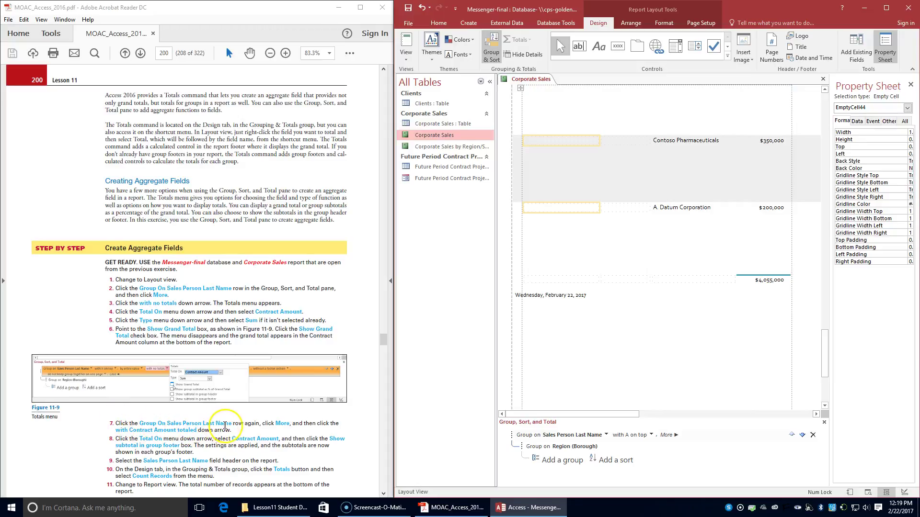
Show the Contract Amount Sum as a subtotal in the Sales Person Last Name group footer, keeping the grand total on
click(511, 435)
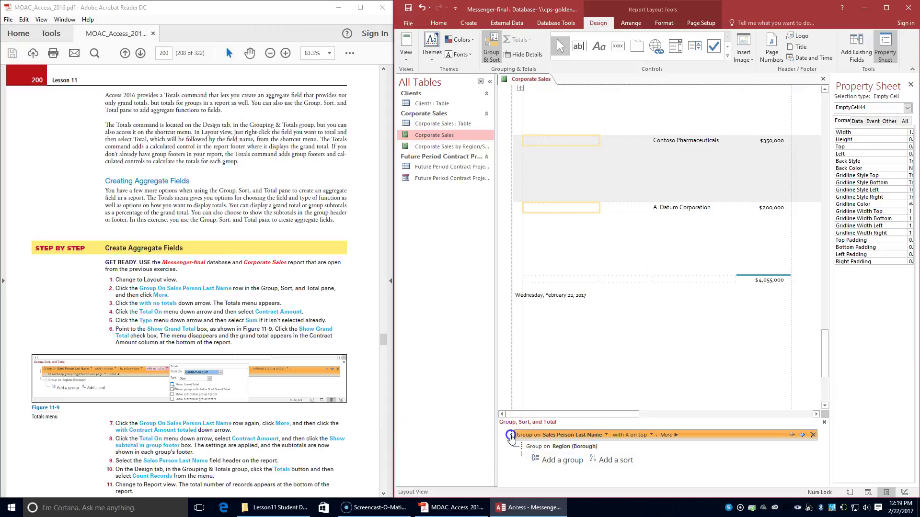
click(667, 435)
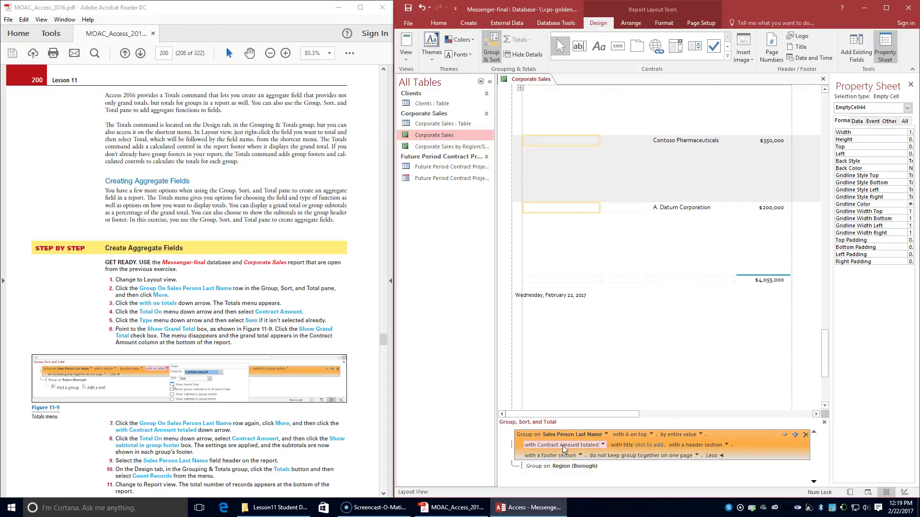
click(603, 445)
click(603, 446)
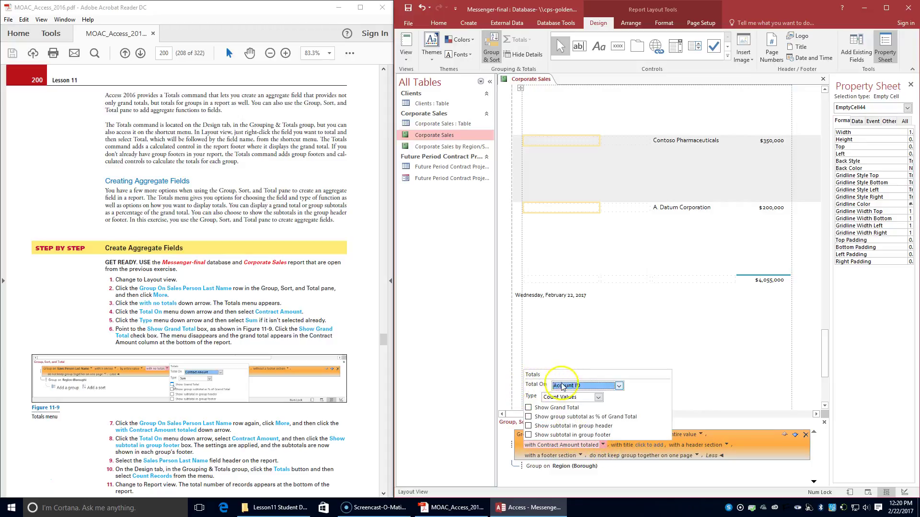
click(620, 387)
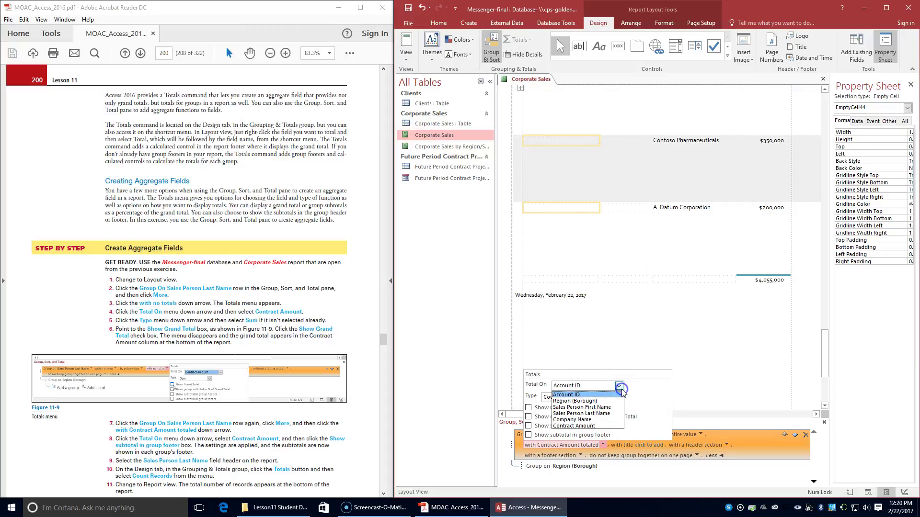
click(598, 426)
click(526, 404)
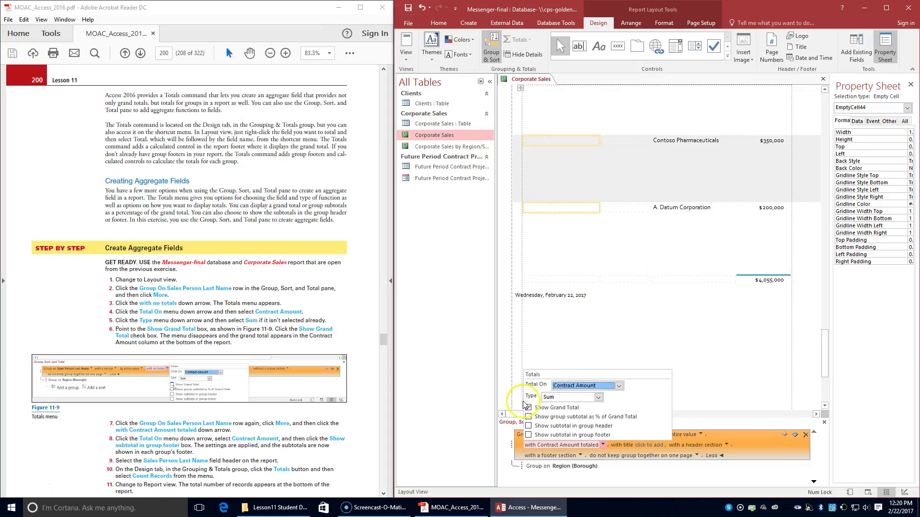
click(530, 409)
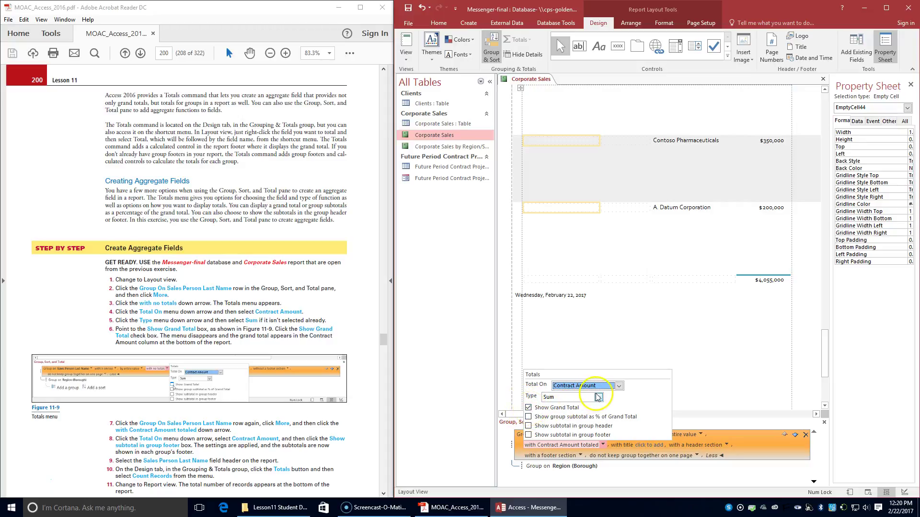
click(528, 435)
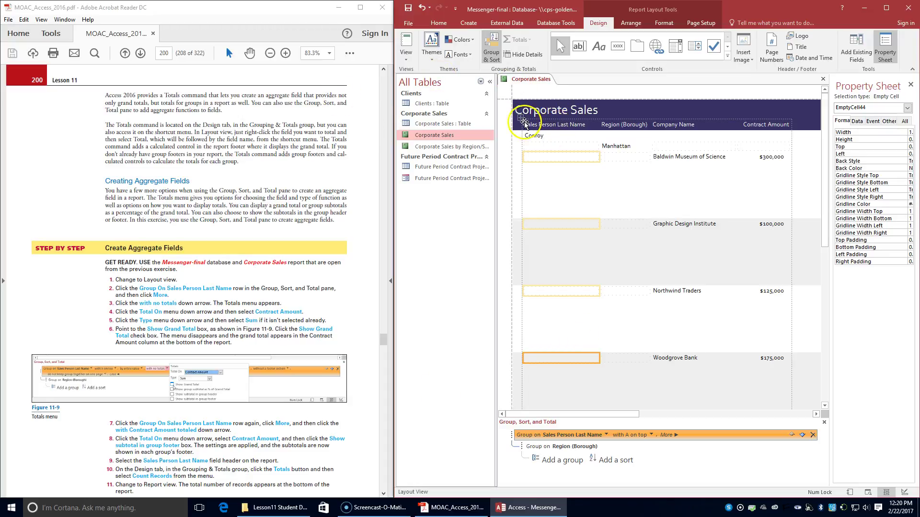
Add a Count Records total on the Sales Person Last Name field of the report
click(564, 126)
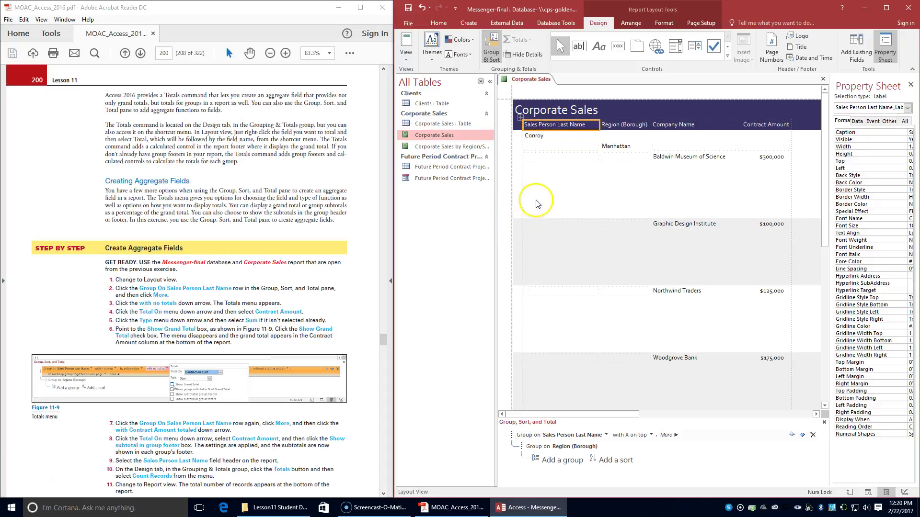
click(566, 134)
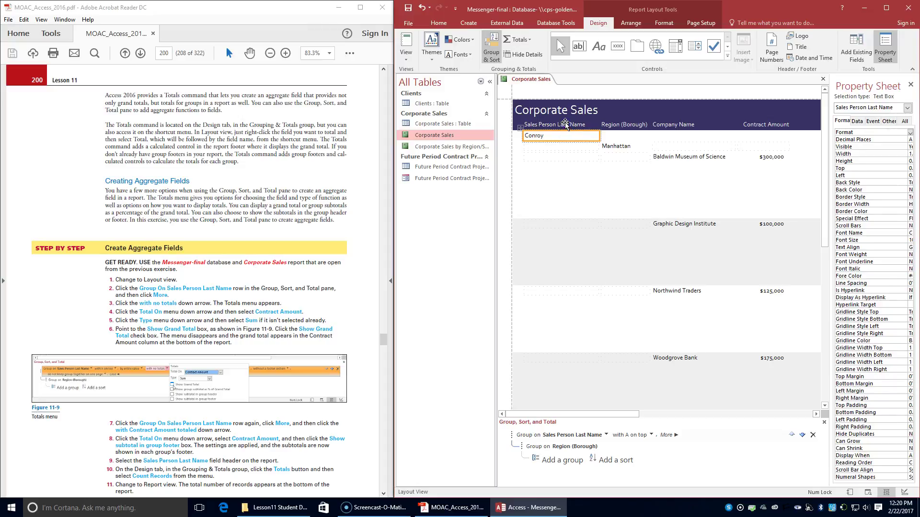
click(542, 144)
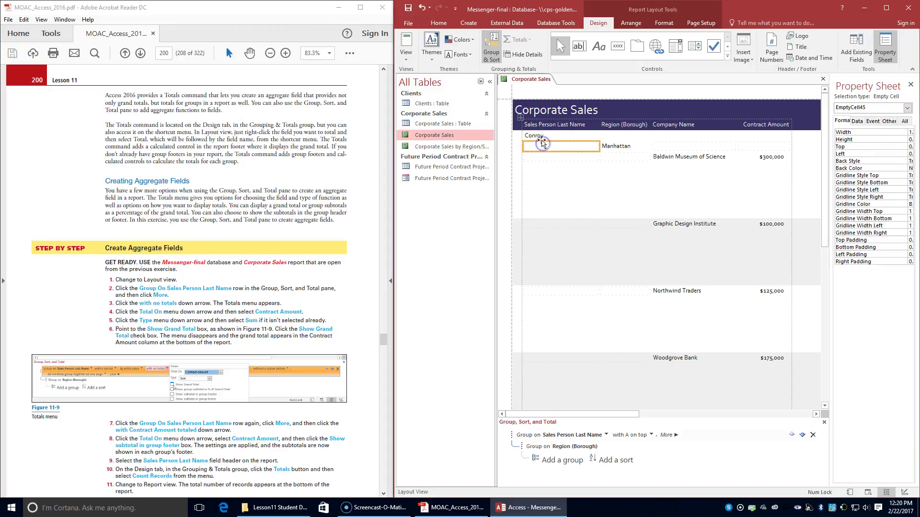
click(542, 136)
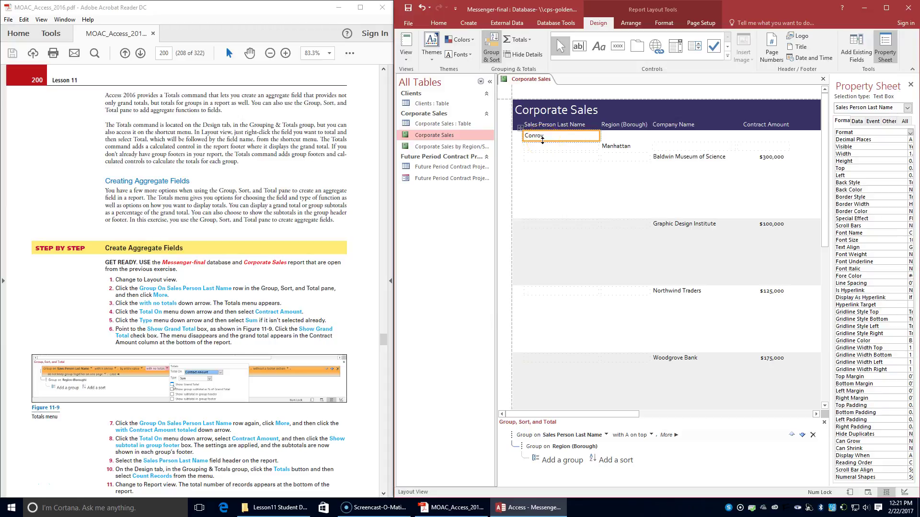
click(521, 40)
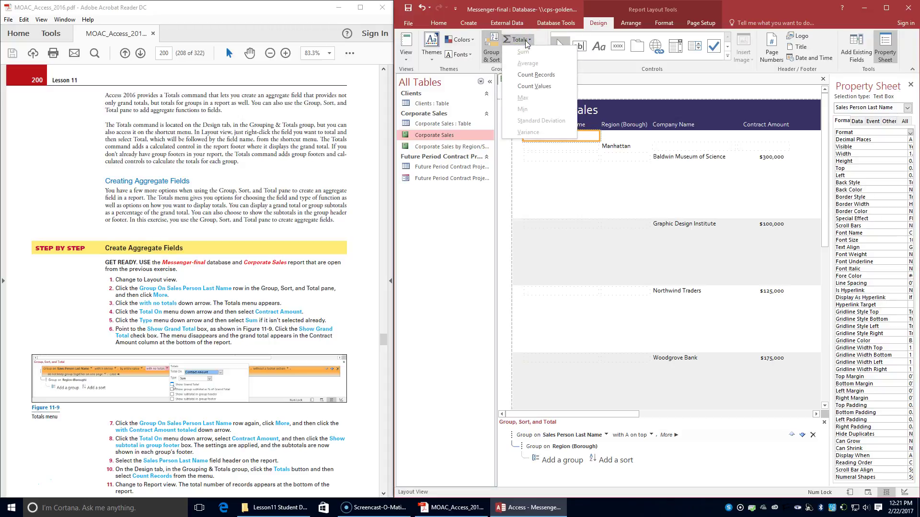
click(526, 78)
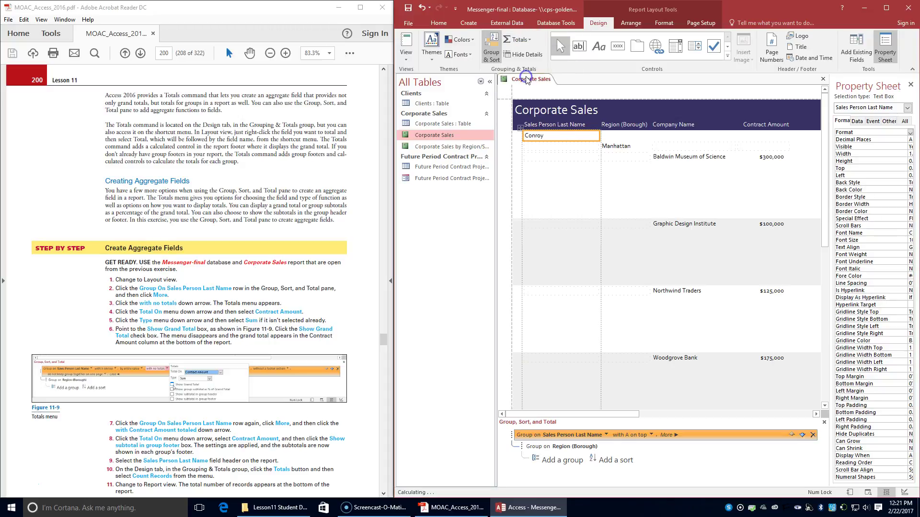
Change the Corporate Sales report to Report view and check the record count and totals at its end
scroll(161, 295, down, 1)
scroll(162, 294, down, 1)
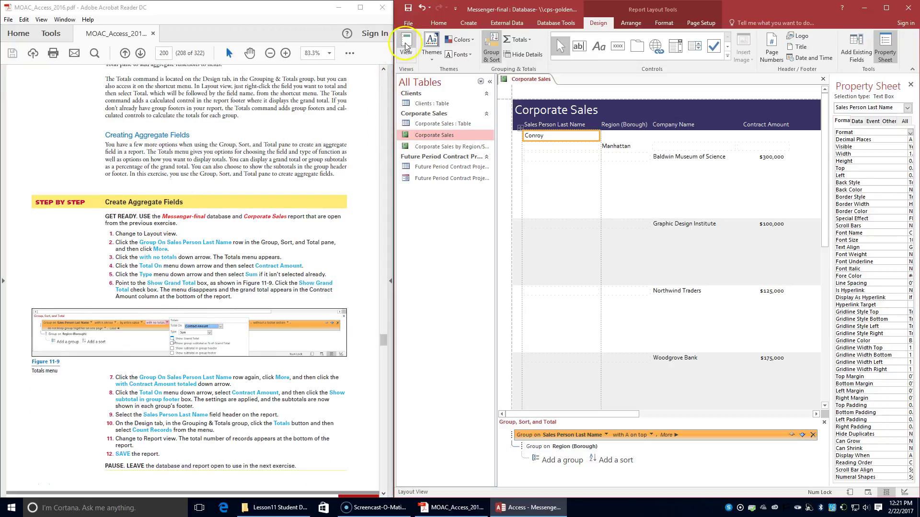
click(407, 59)
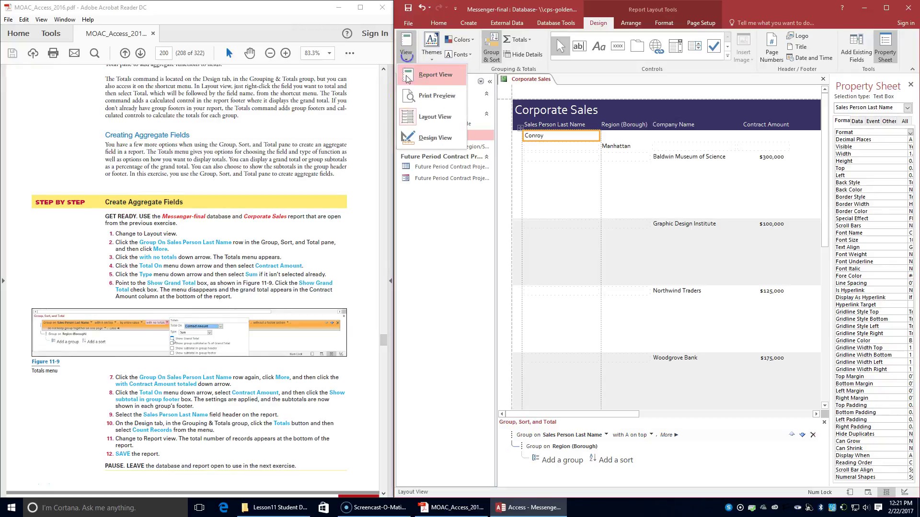
click(421, 76)
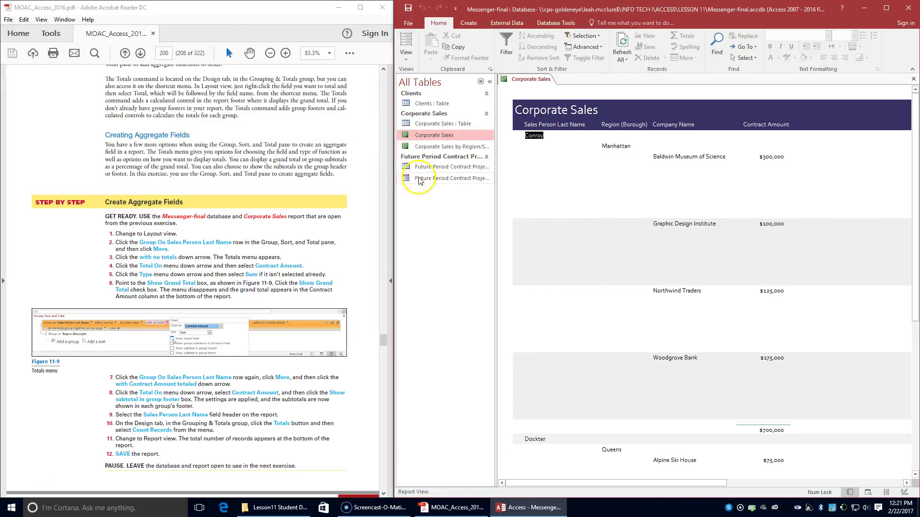
scroll(568, 214, down, 2)
scroll(568, 214, down, 5)
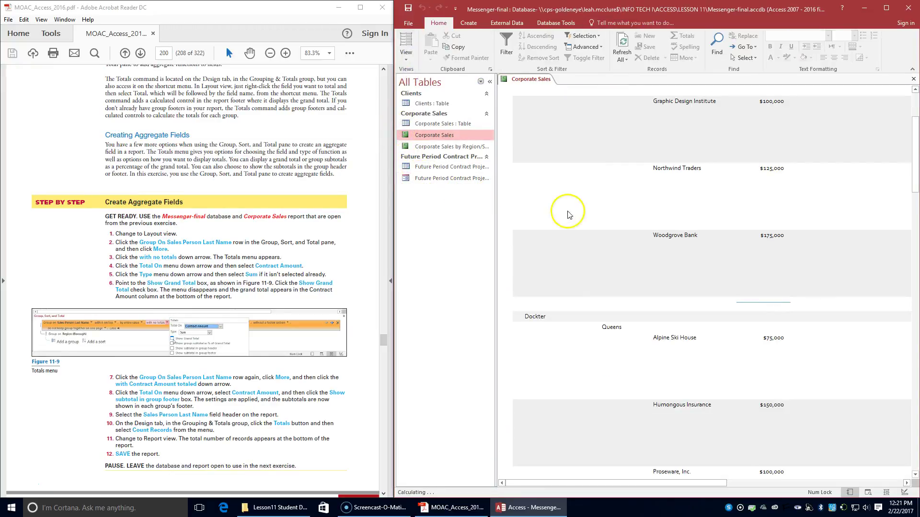
drag(911, 200, 916, 457)
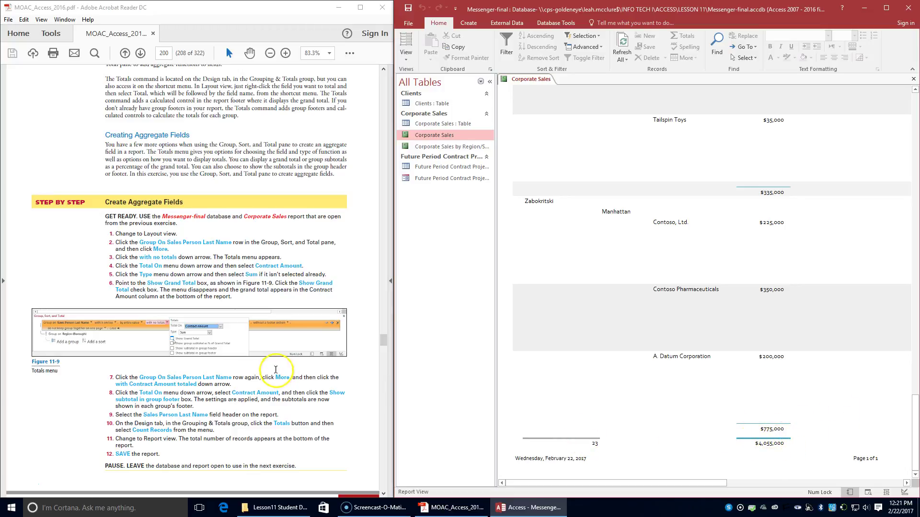
Find the Create a Subform on a Report exercise in the textbook
right_click(508, 79)
key(Escape)
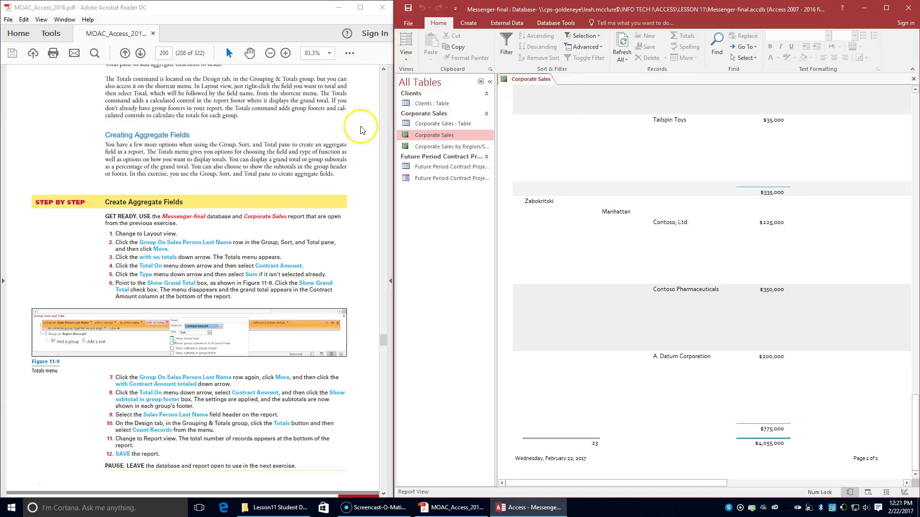
scroll(124, 184, down, 6)
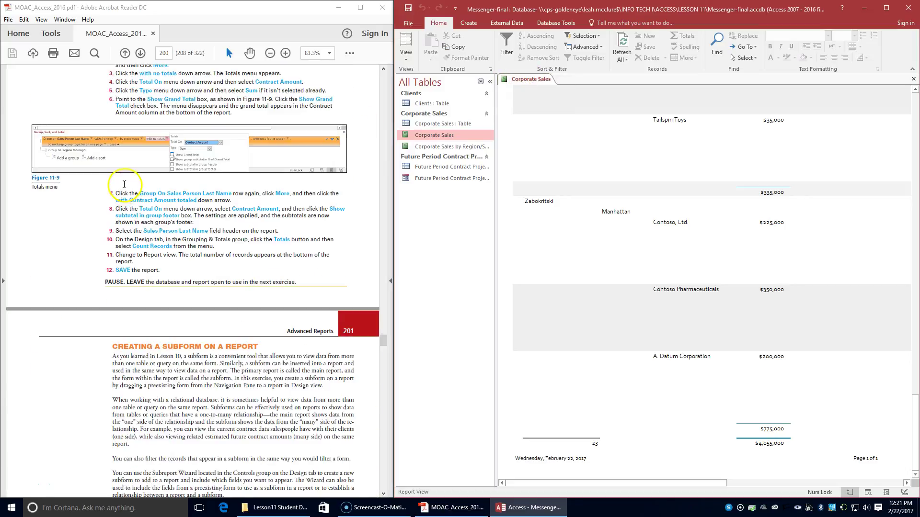
scroll(124, 184, down, 5)
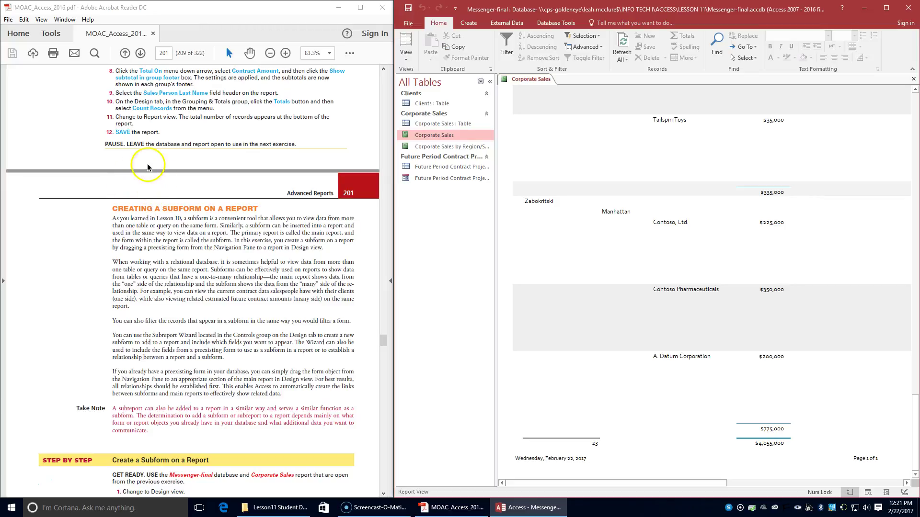
Change the Corporate Sales report to Design view and insert the Future Period Contract Projections form in Detail, under Company Name and Contract Amount
scroll(149, 211, down, 2)
scroll(150, 212, down, 2)
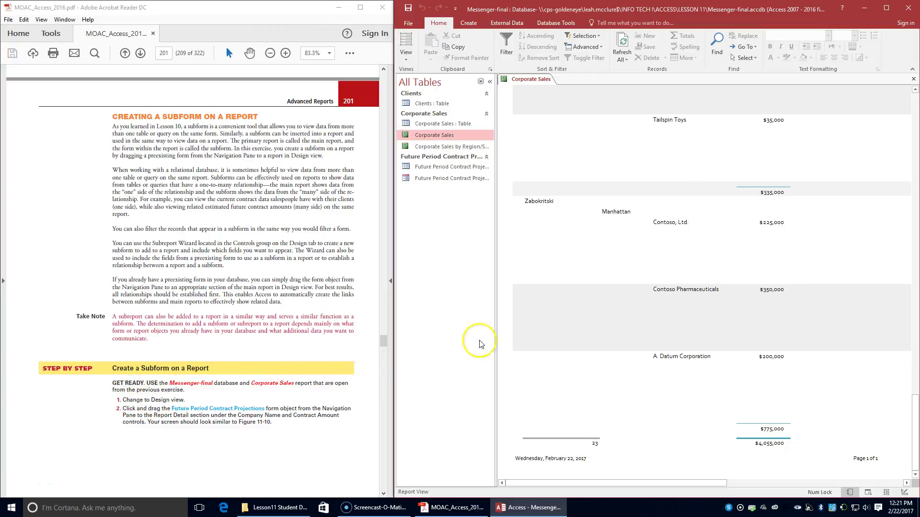
click(406, 54)
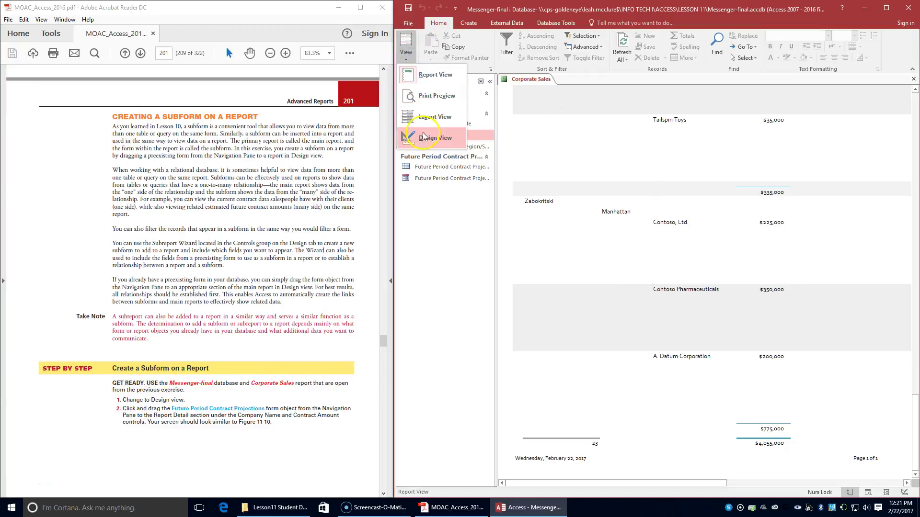
click(423, 134)
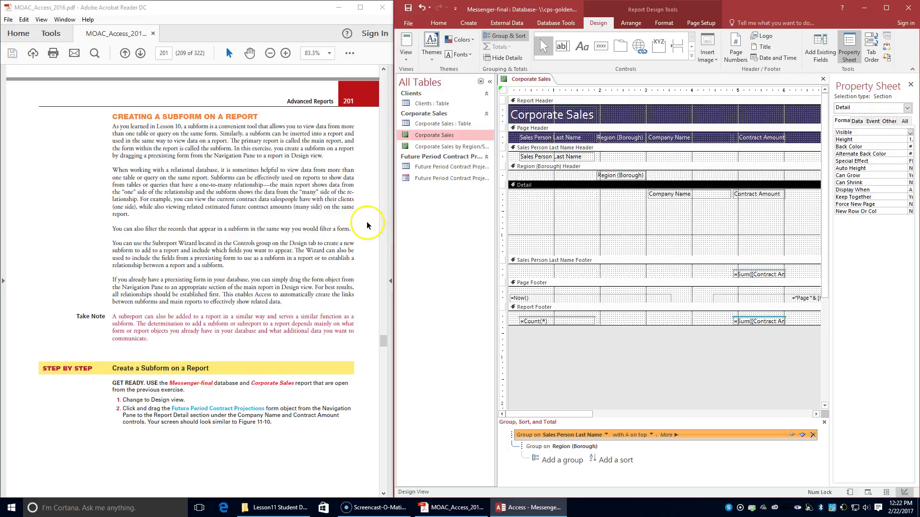
click(451, 181)
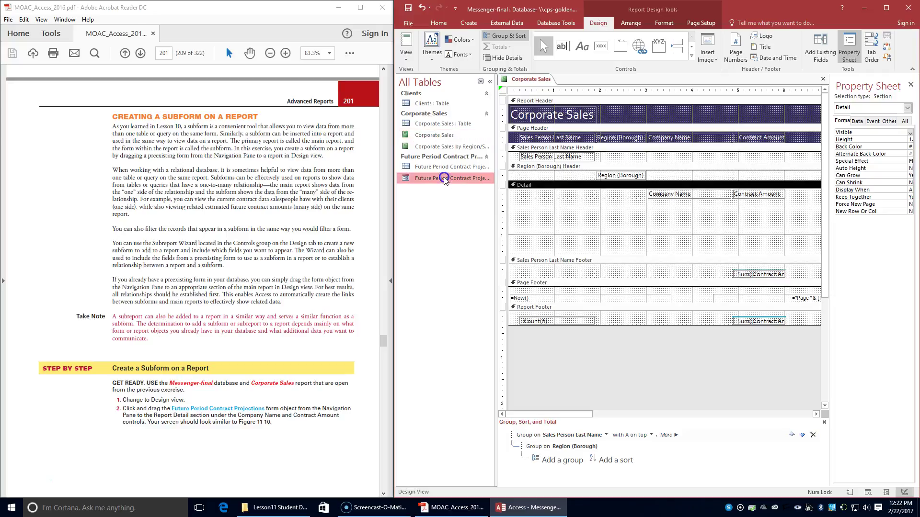
drag(444, 178, 661, 221)
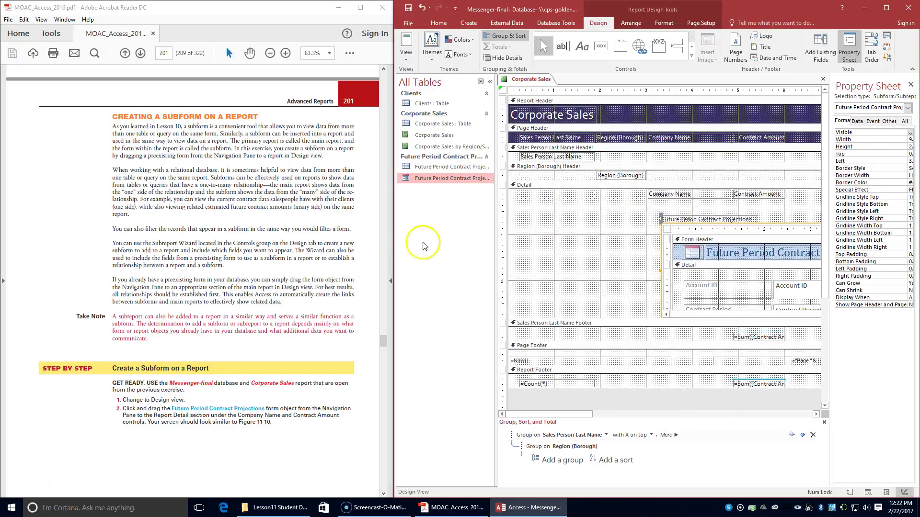
Compare the layout with Figure 11-10 in the textbook and change the Corporate Sales report to Report view
scroll(184, 314, down, 6)
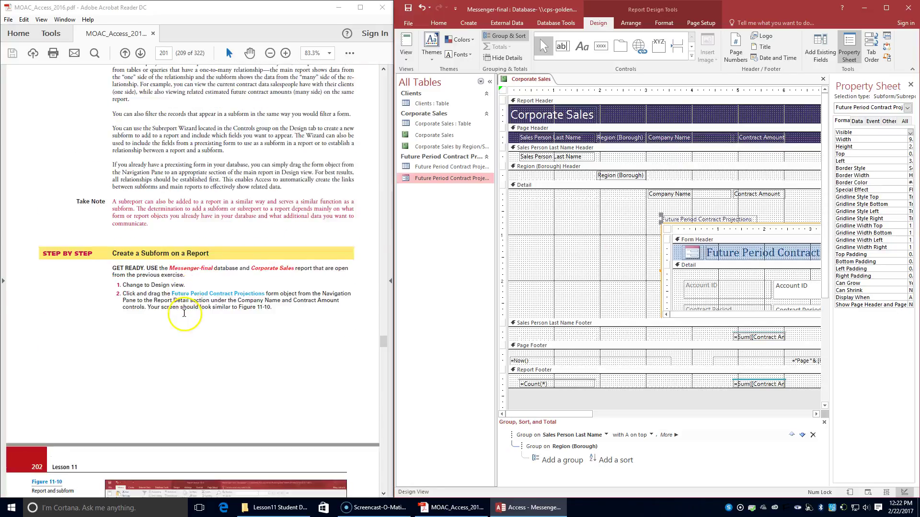
scroll(187, 317, down, 1)
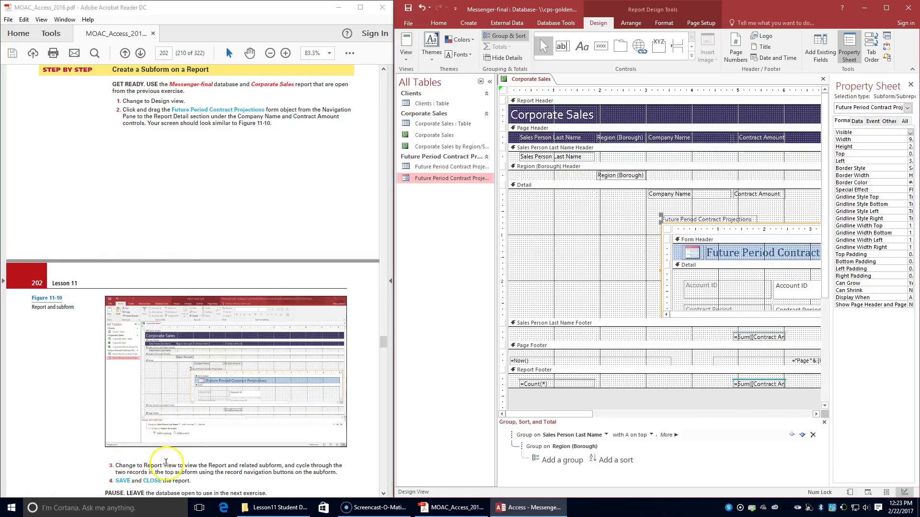
click(406, 63)
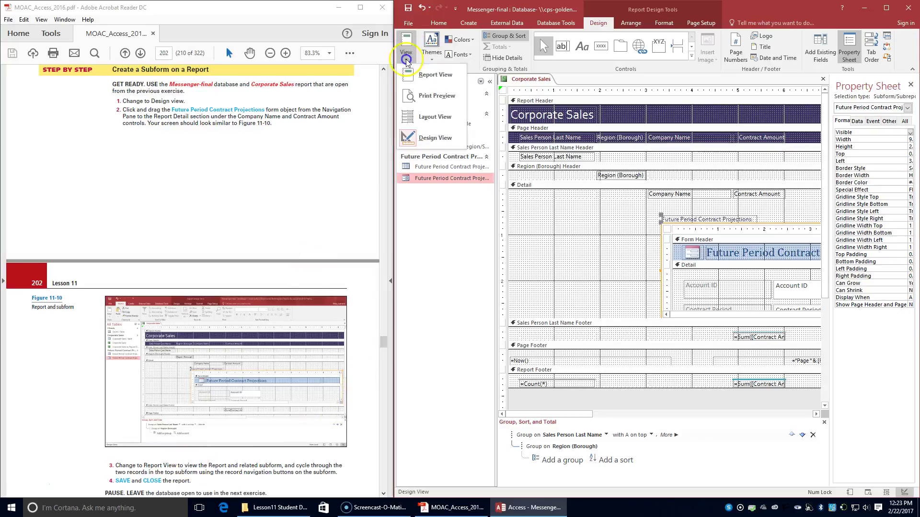
click(414, 76)
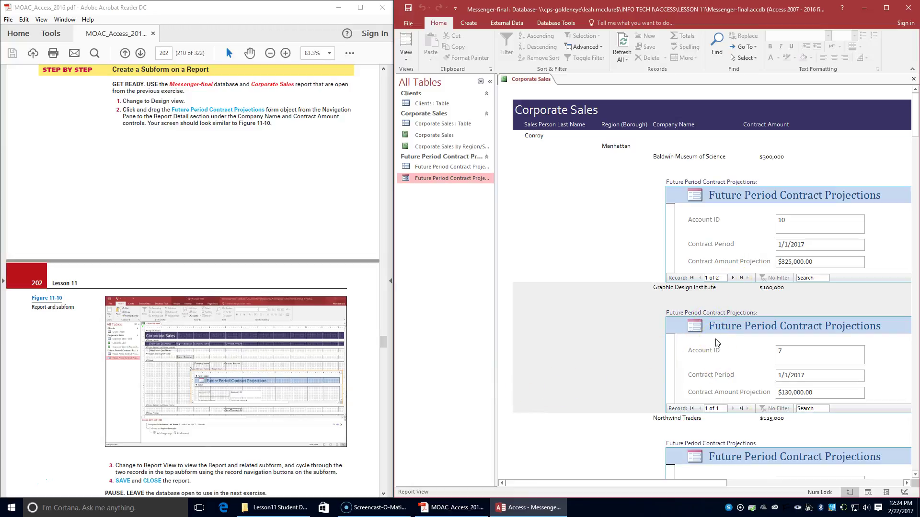
Cycle back and forth through the two records in the report's first Future Period Contract Projections subform
click(733, 278)
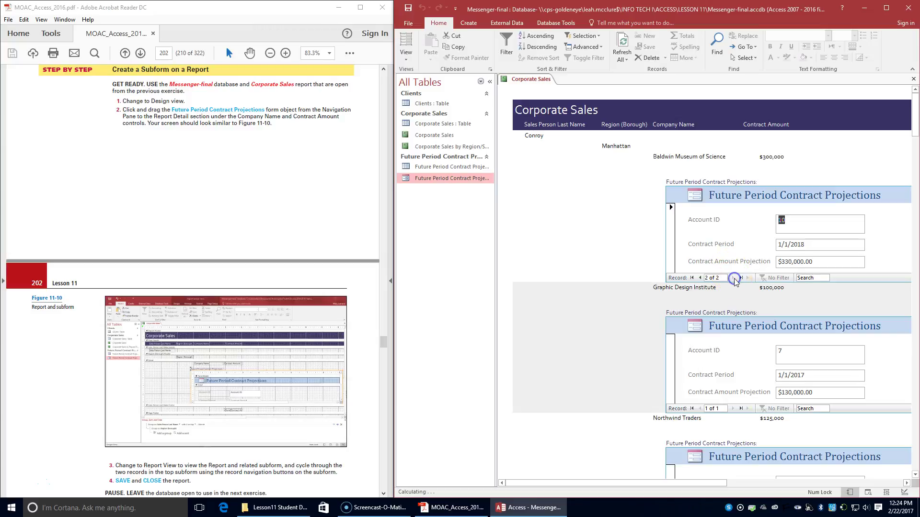
click(700, 278)
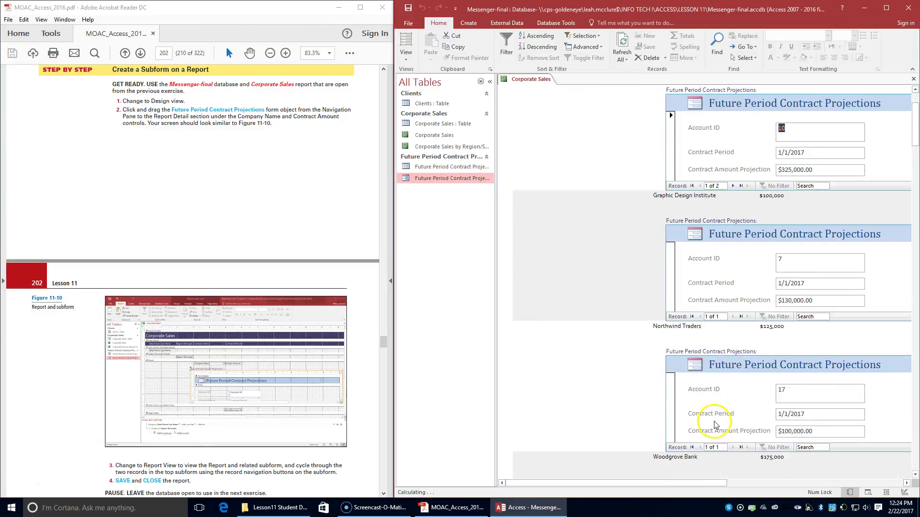
click(693, 276)
click(732, 277)
click(701, 278)
click(732, 278)
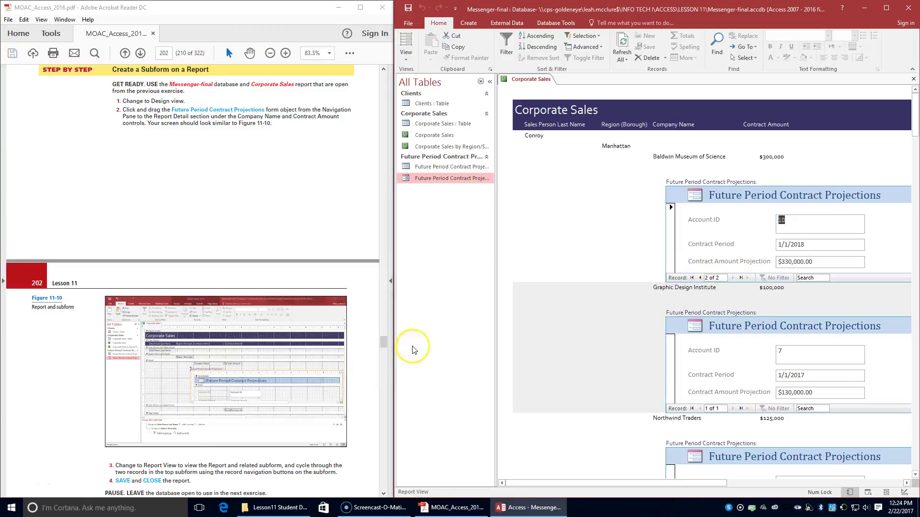
Save and close the Corporate Sales report
right_click(521, 84)
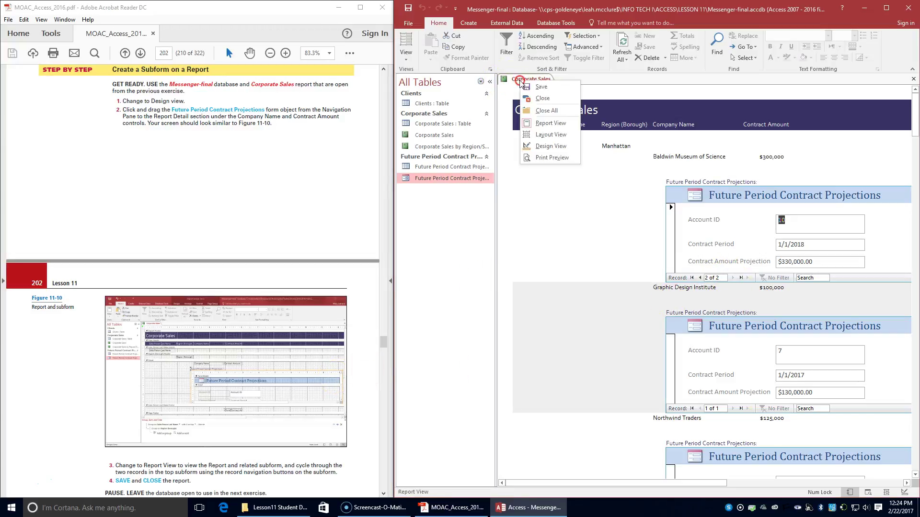
key(Escape)
right_click(516, 78)
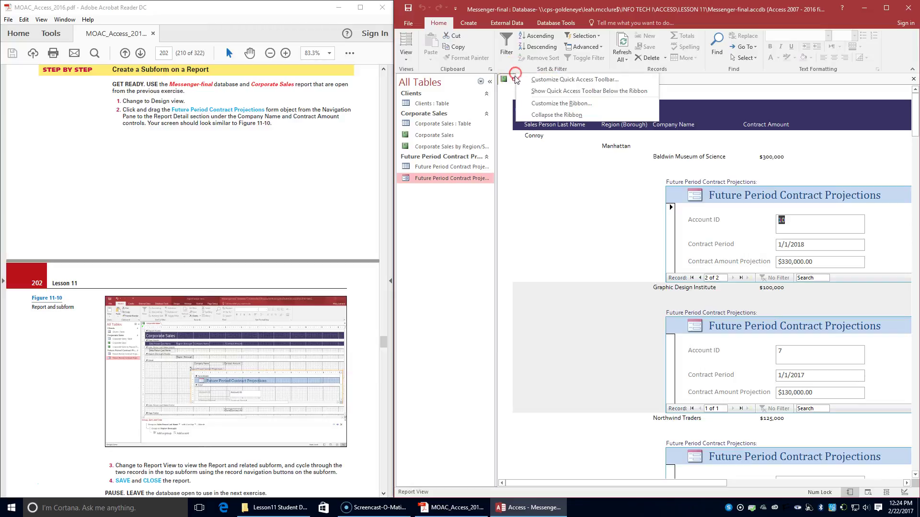
click(522, 100)
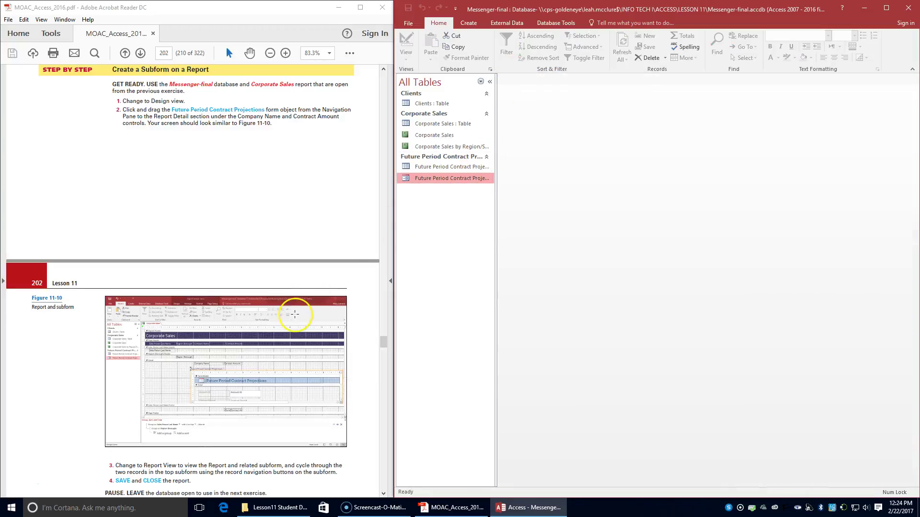
Find the Create the Print Layout exercise in the textbook and copy the Corporate Sales report object
scroll(294, 315, down, 3)
scroll(294, 315, down, 12)
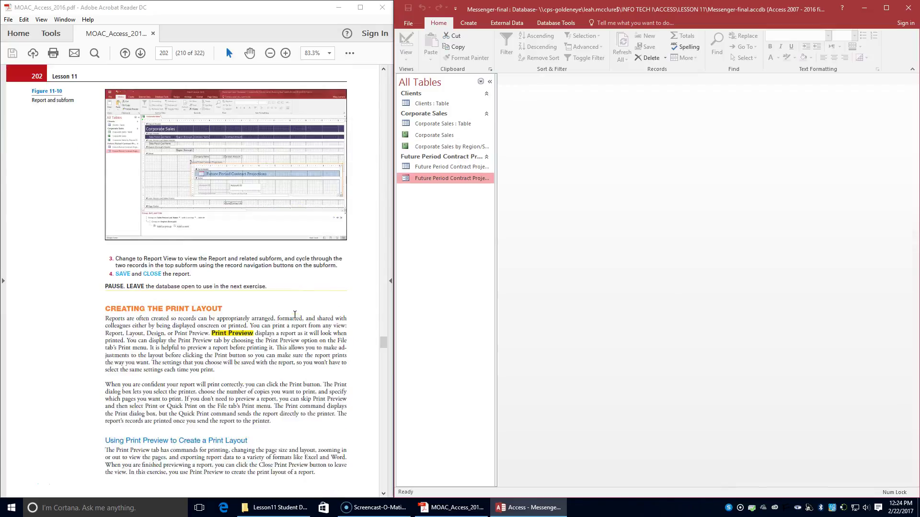
click(301, 313)
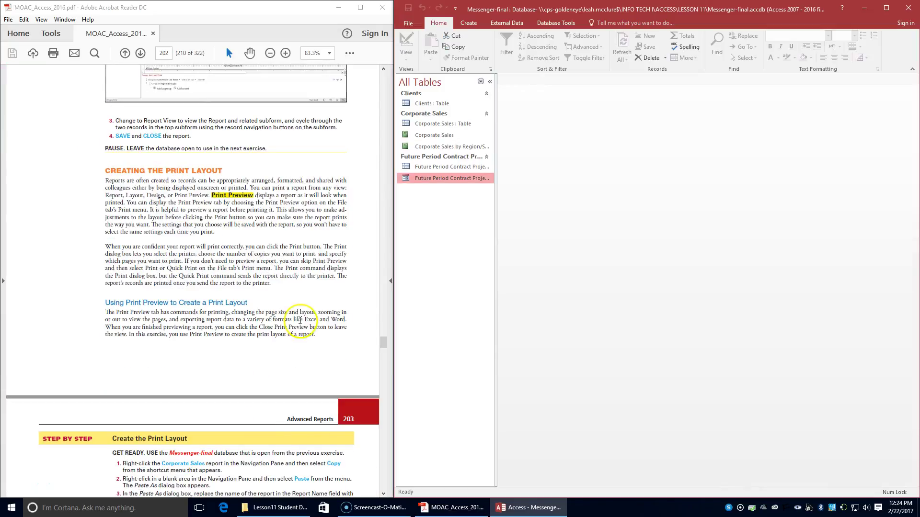
scroll(301, 326, down, 1)
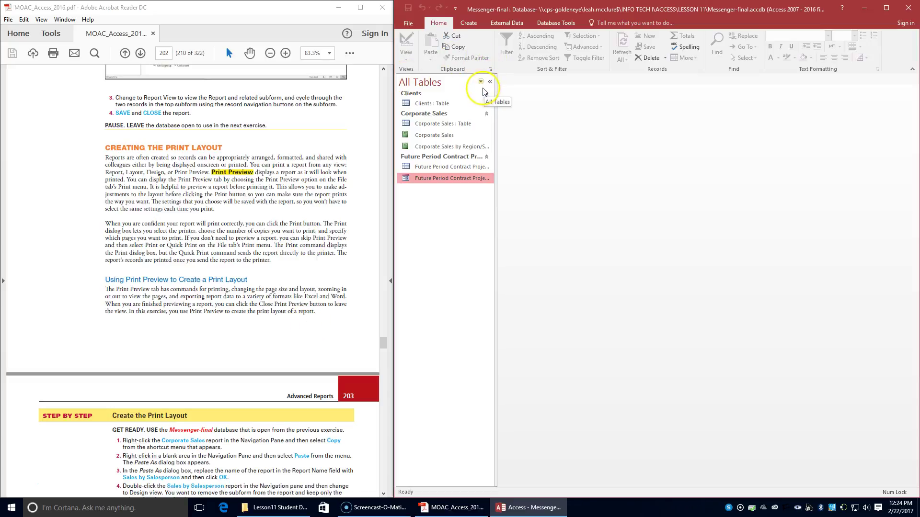
right_click(419, 144)
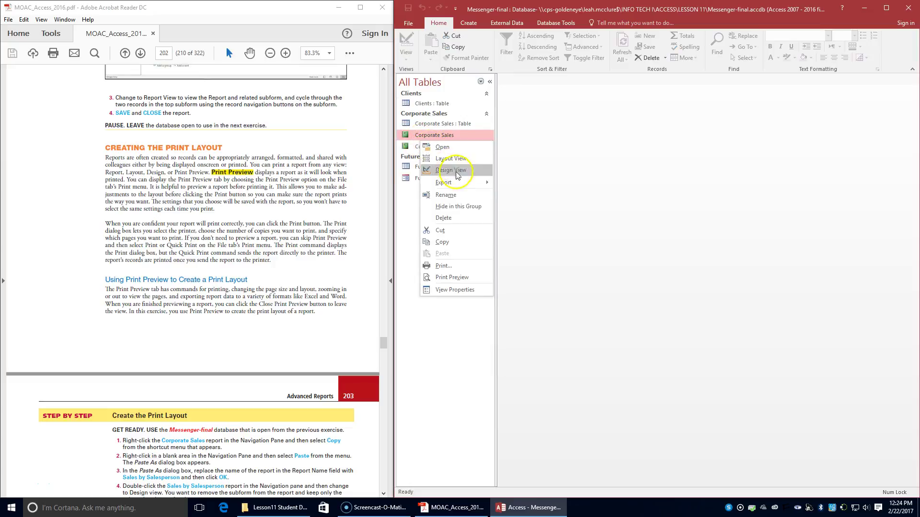
click(446, 242)
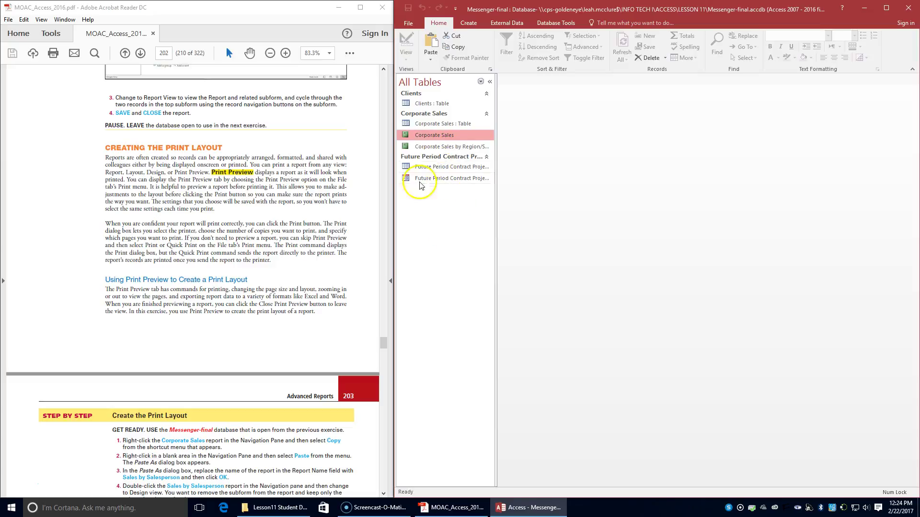
Paste the copied report as a new report named Sales by Salesperson
right_click(445, 220)
click(456, 271)
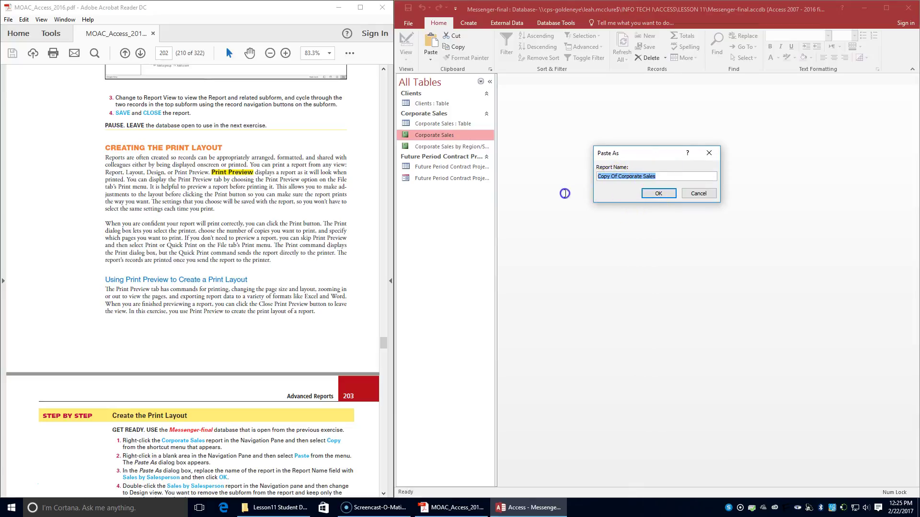
click(644, 176)
double_click(644, 177)
click(644, 177)
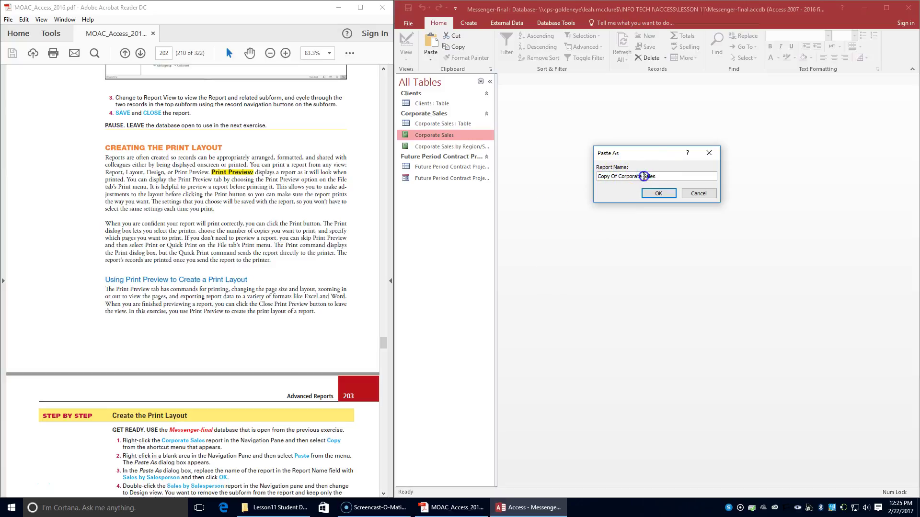
drag(644, 177, 569, 186)
key(BackSpace)
click(658, 193)
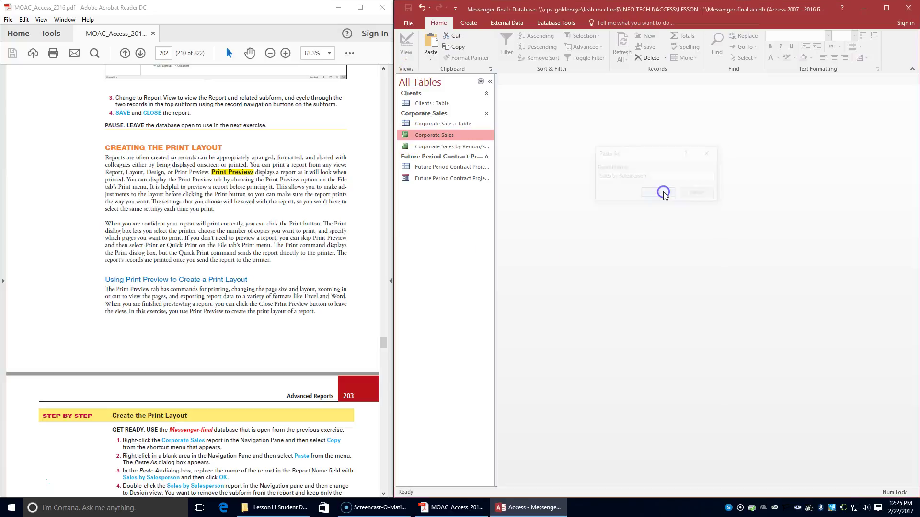
Open the Sales by Salesperson report and change it to Design view
scroll(243, 384, down, 1)
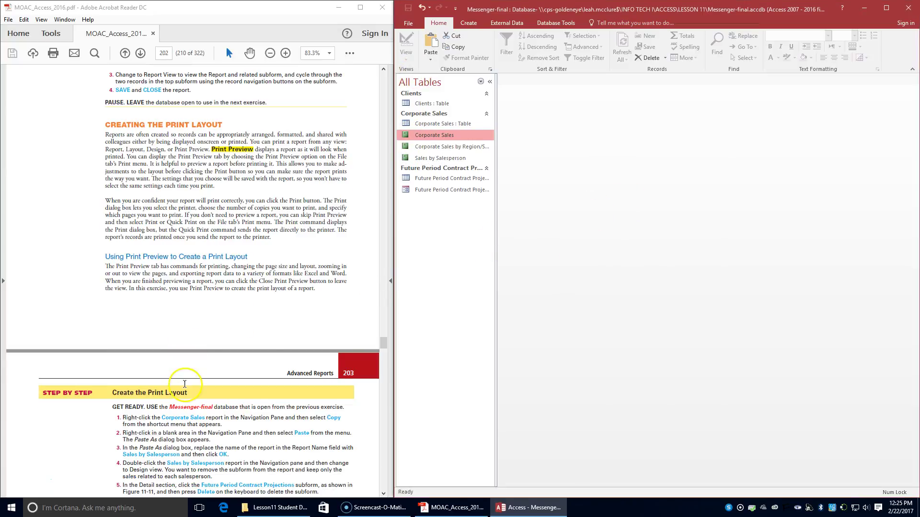
double_click(437, 159)
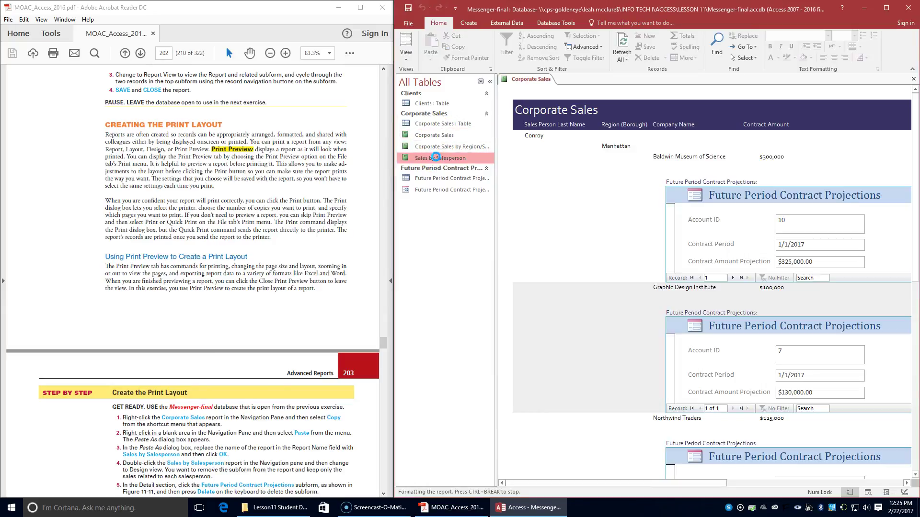
click(406, 53)
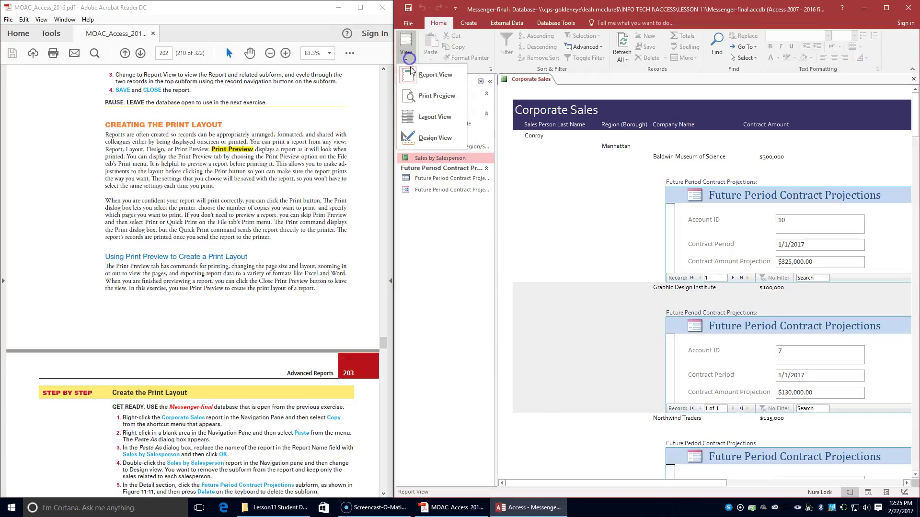
click(434, 138)
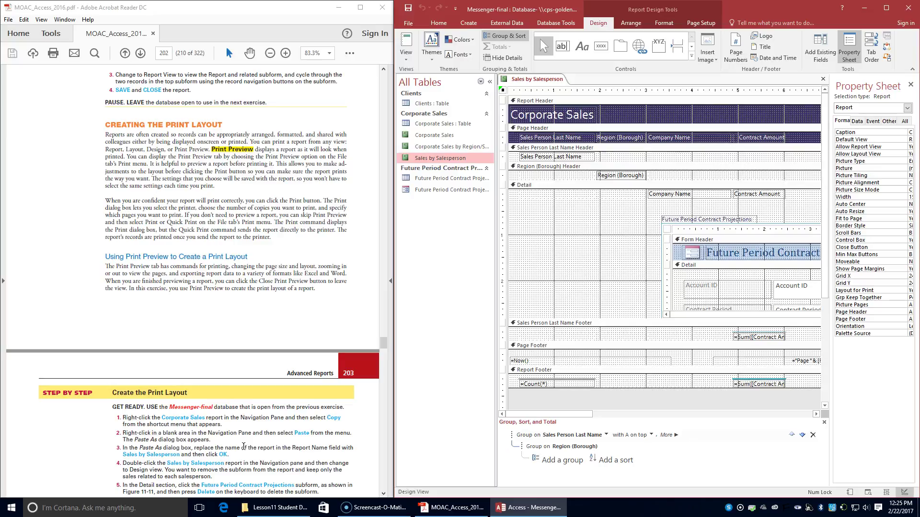
Delete the Future Period Contract Projections subform from the Detail section of the Sales by Salesperson report
scroll(243, 447, down, 2)
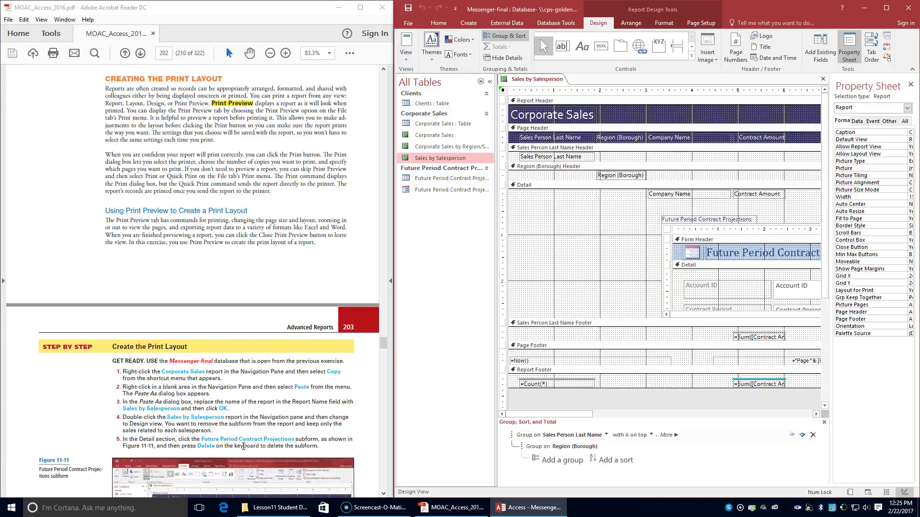
scroll(244, 447, down, 2)
scroll(243, 447, down, 1)
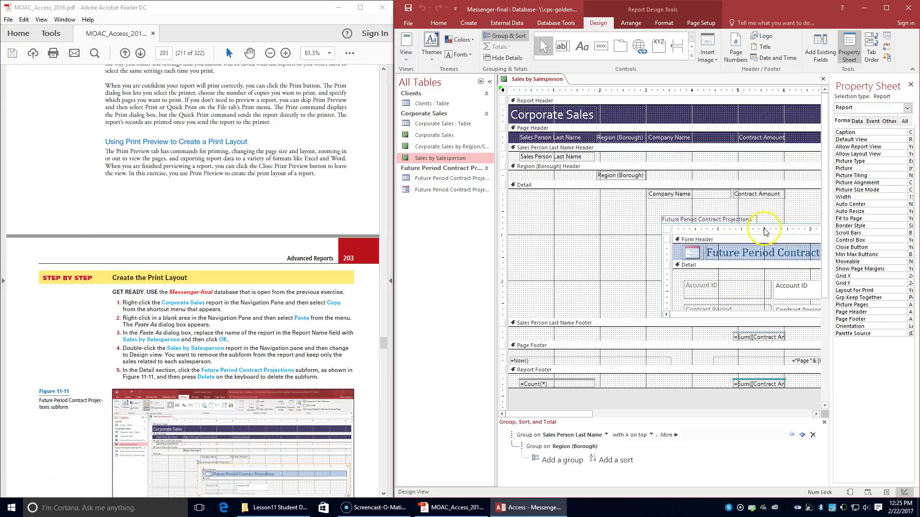
click(708, 223)
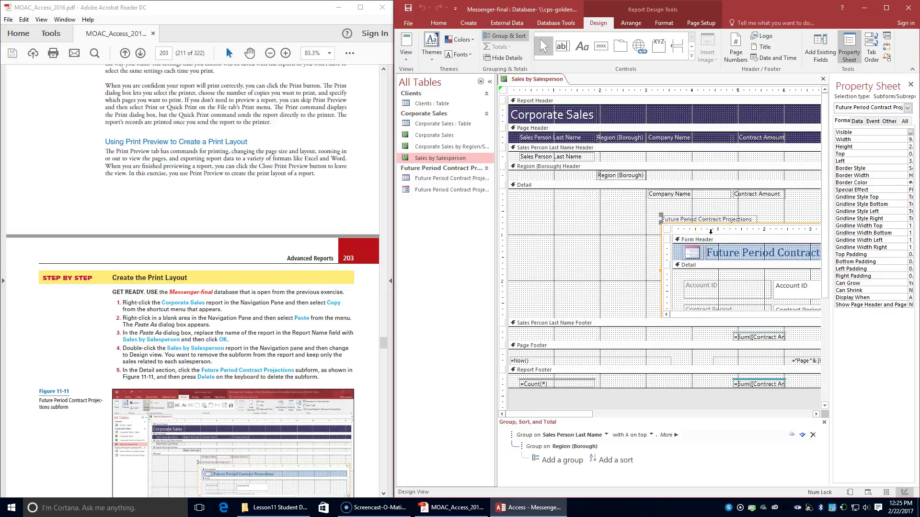
scroll(710, 243, down, 2)
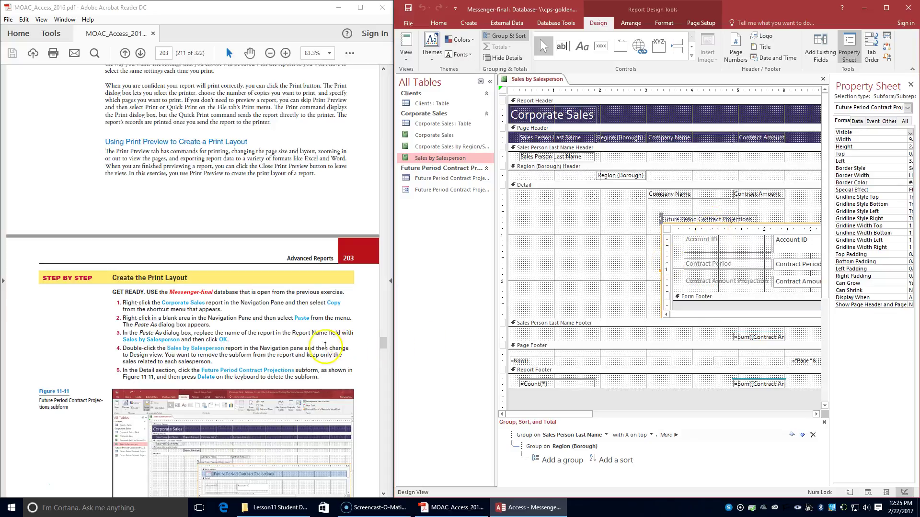
scroll(308, 349, down, 3)
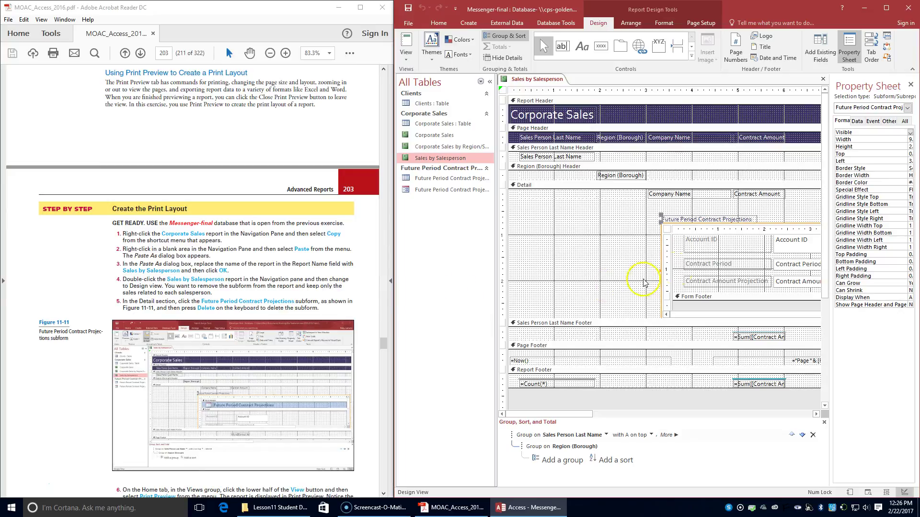
key(Delete)
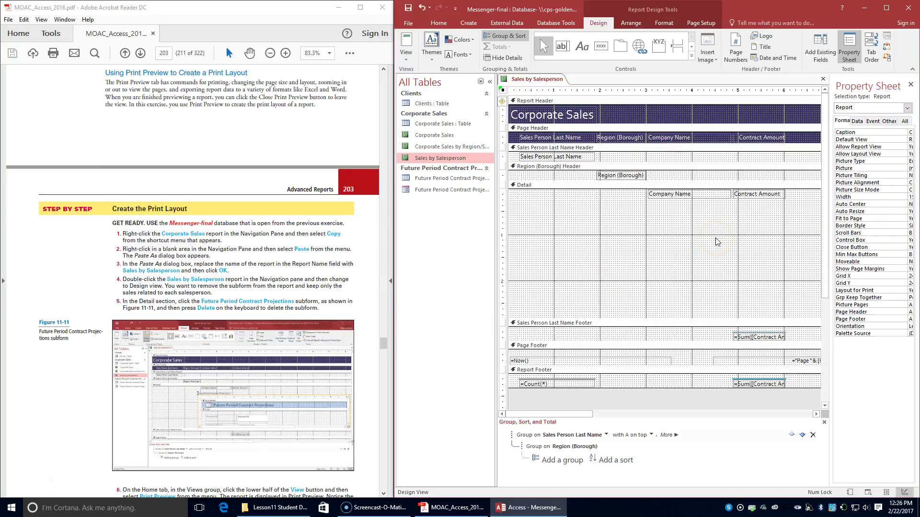
Show the Sales by Salesperson report in Print Preview with two pages displayed at once
scroll(277, 229, down, 2)
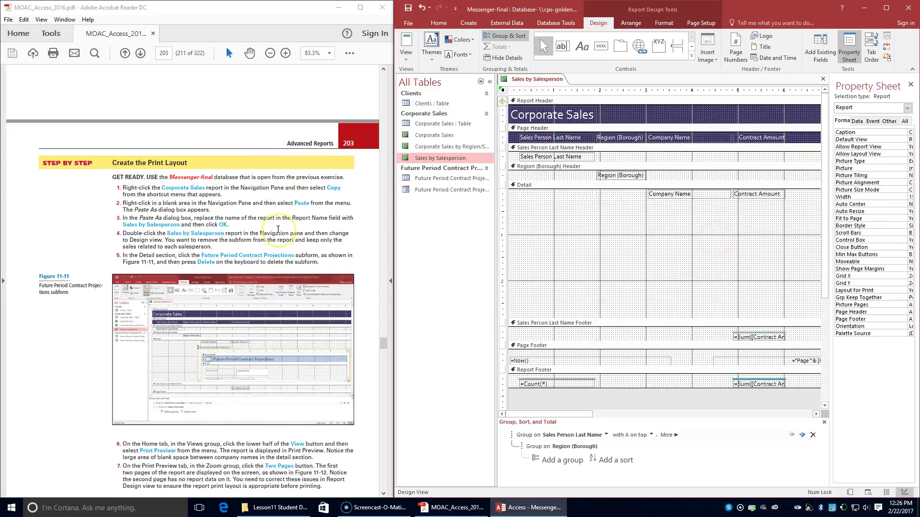
scroll(278, 229, down, 1)
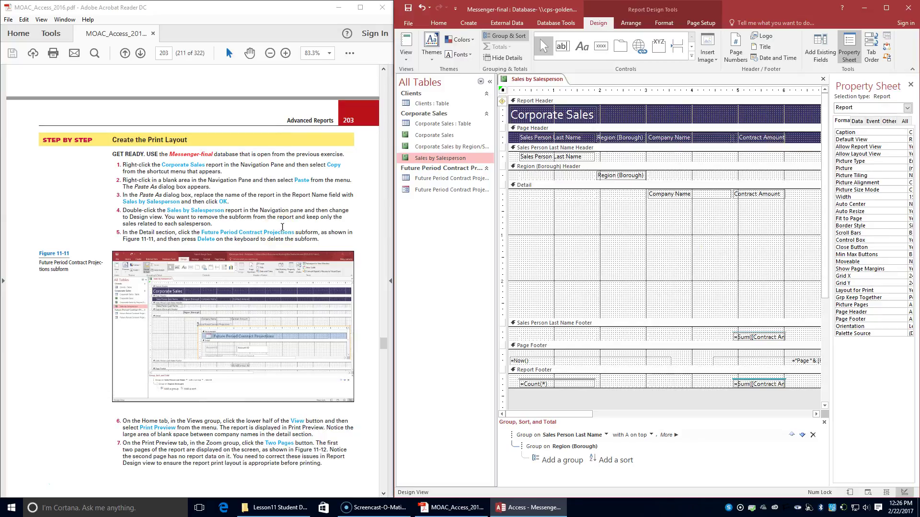
click(439, 23)
click(405, 58)
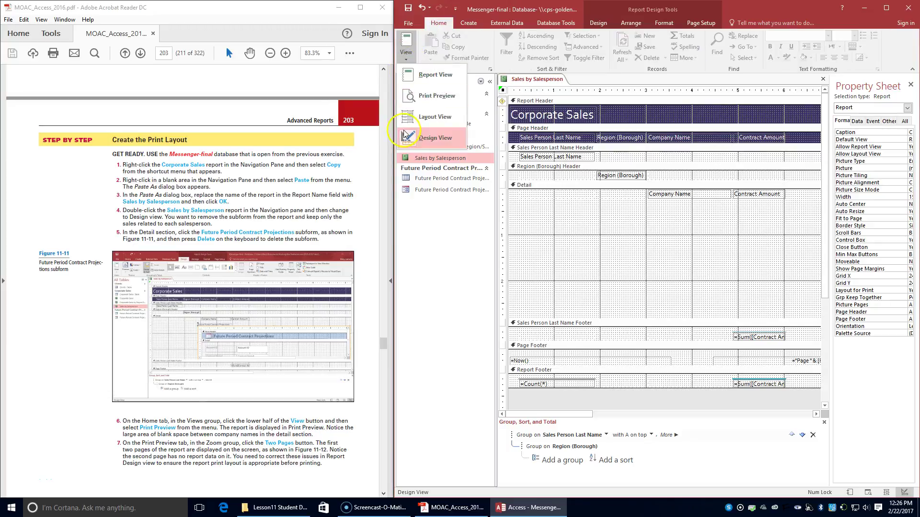
click(418, 101)
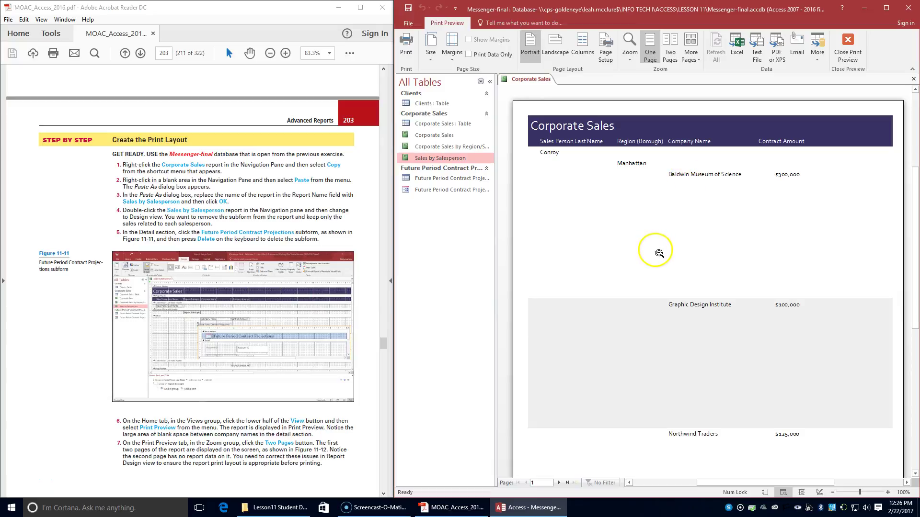
scroll(270, 368, down, 1)
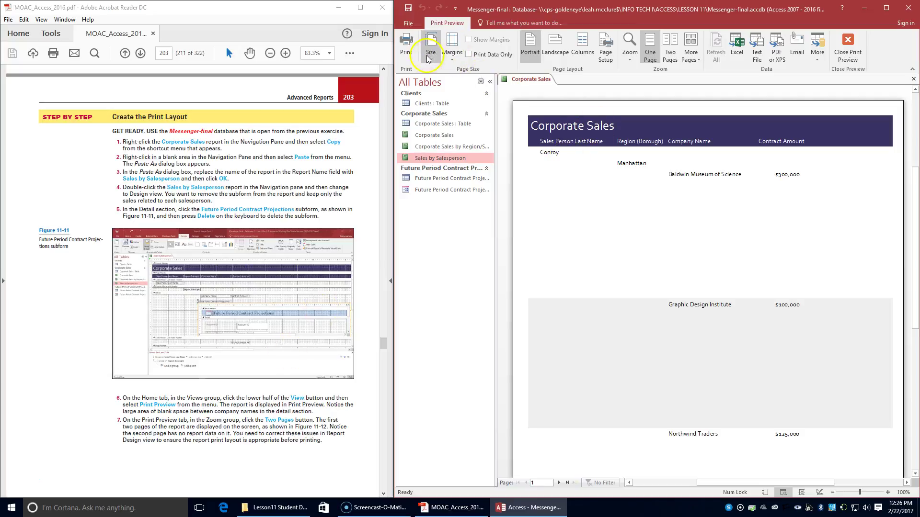
click(668, 62)
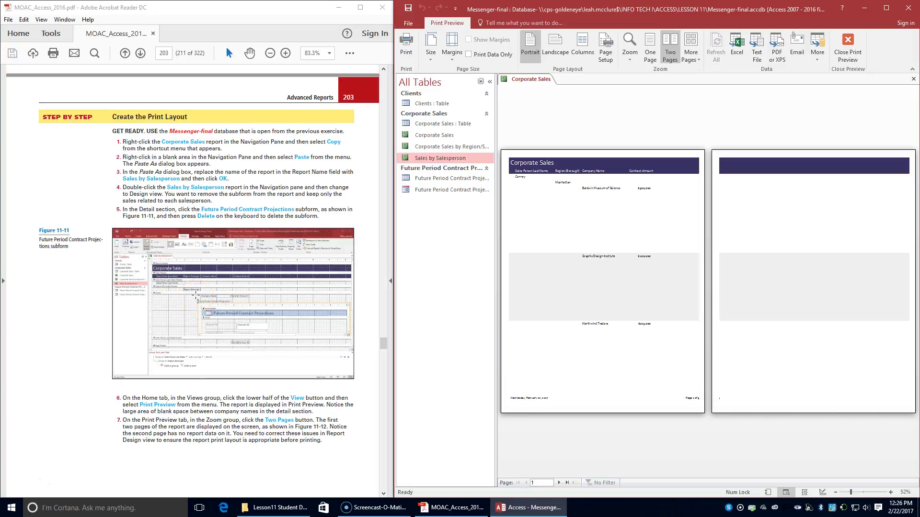
Read on in the textbook to exercise steps 8 and 9, and close Print Preview to return to Design view
scroll(196, 296, down, 1)
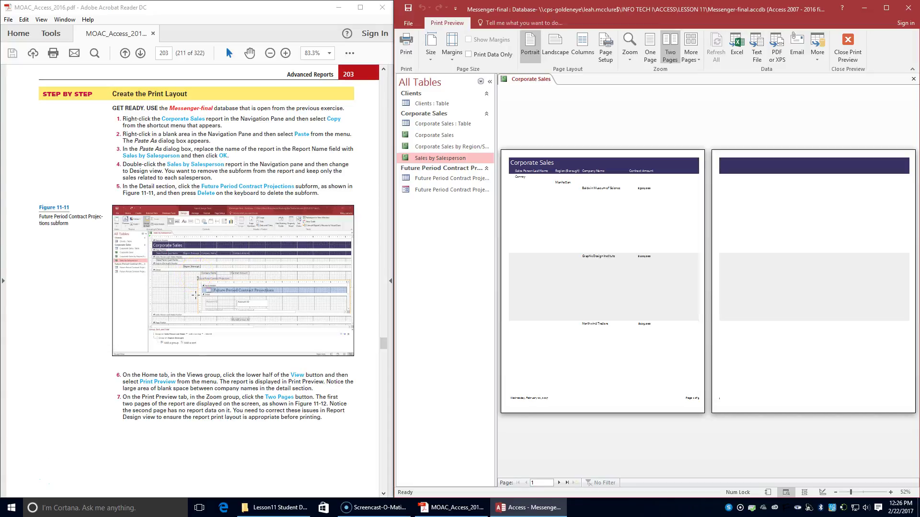
scroll(196, 296, down, 2)
scroll(196, 295, down, 2)
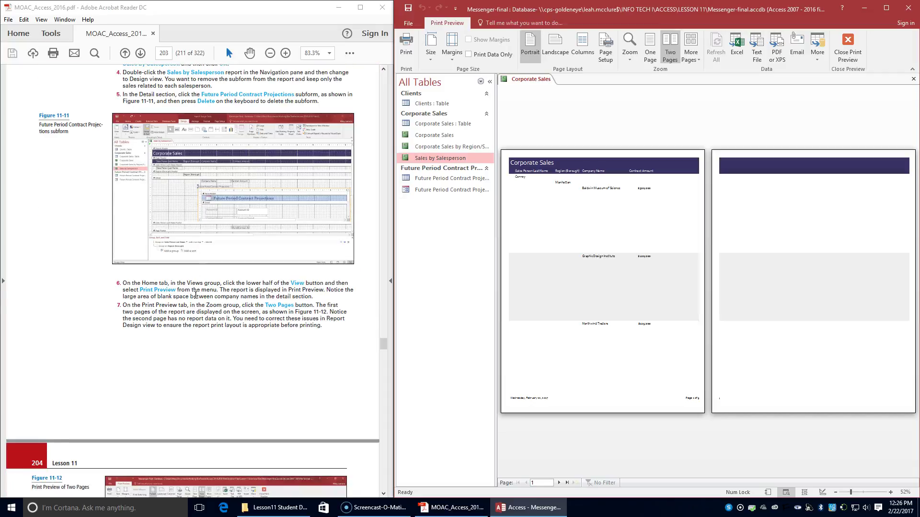
scroll(196, 295, down, 1)
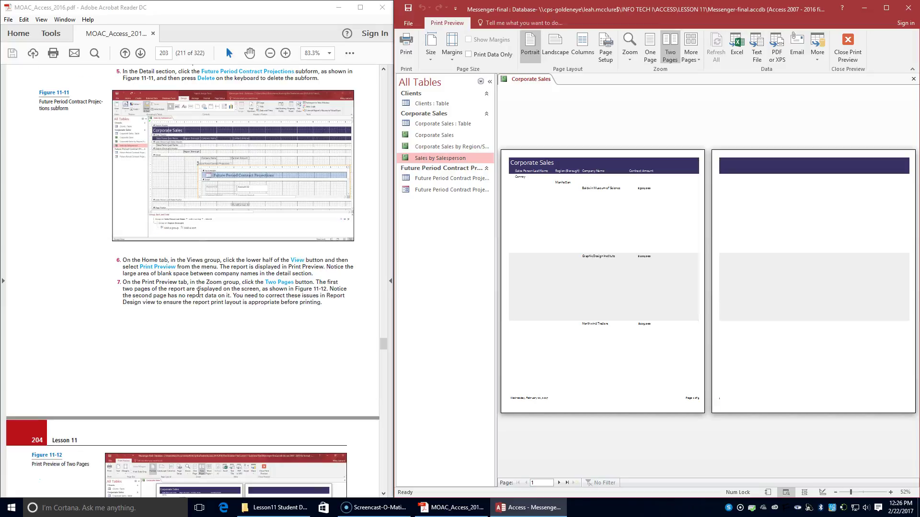
scroll(198, 294, down, 13)
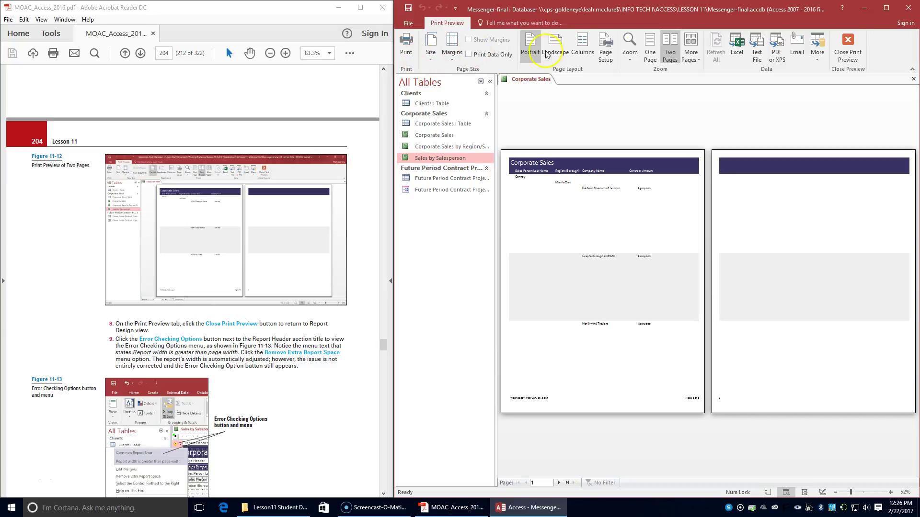
click(853, 45)
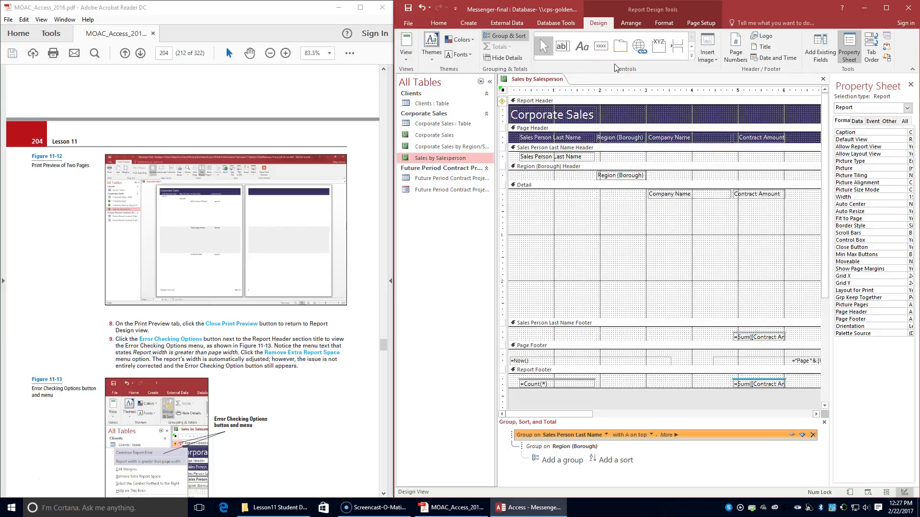
Remove the extra report space using the report's error checking options
click(510, 104)
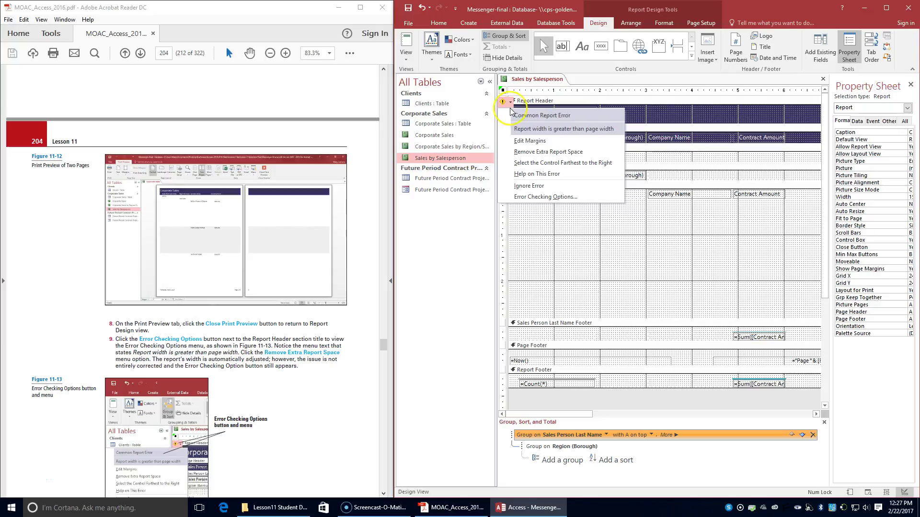
click(530, 157)
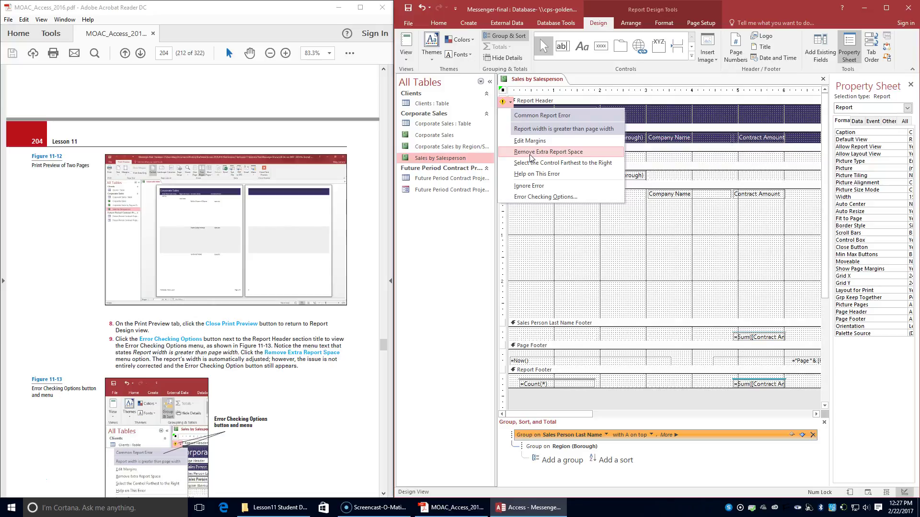
click(531, 153)
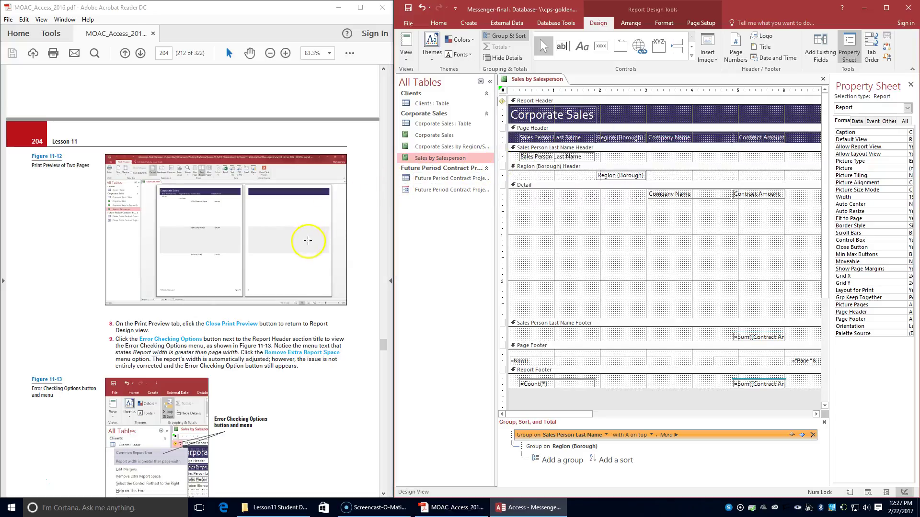
Move the Sales Person Last Name Footer up to just below the Company Name and Contract Amount controls in the Detail section
scroll(294, 258, down, 3)
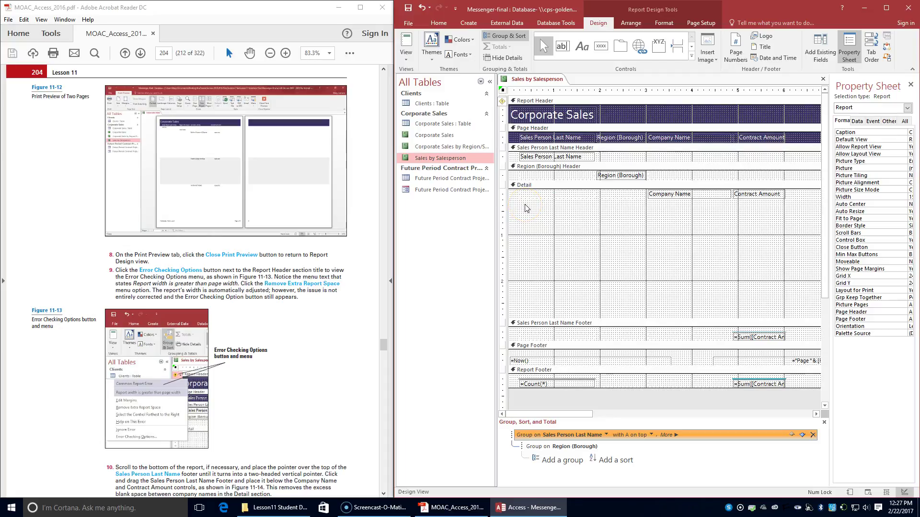
scroll(298, 284, down, 1)
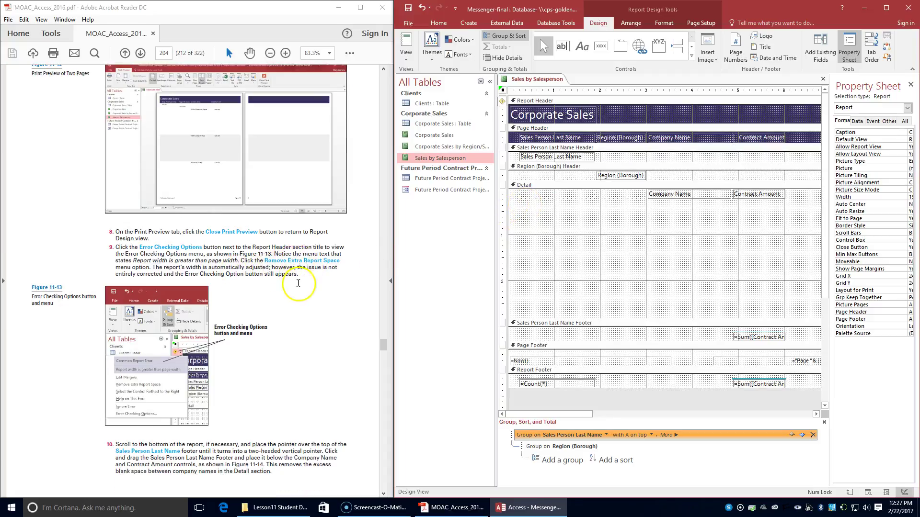
scroll(298, 283, down, 1)
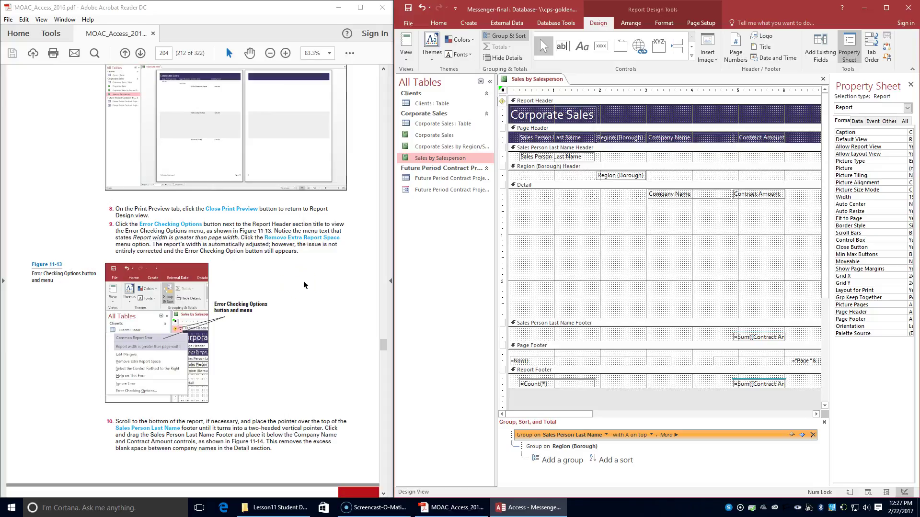
scroll(680, 259, down, 3)
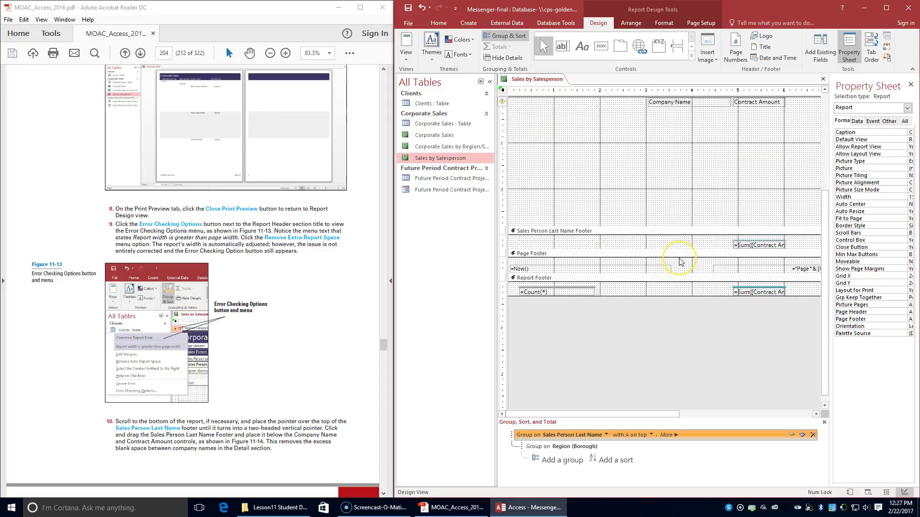
scroll(681, 261, up, 2)
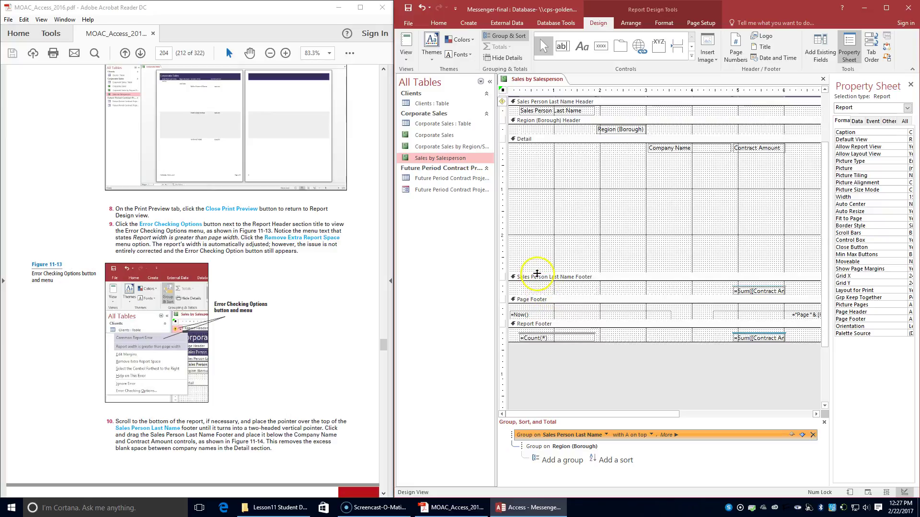
click(540, 280)
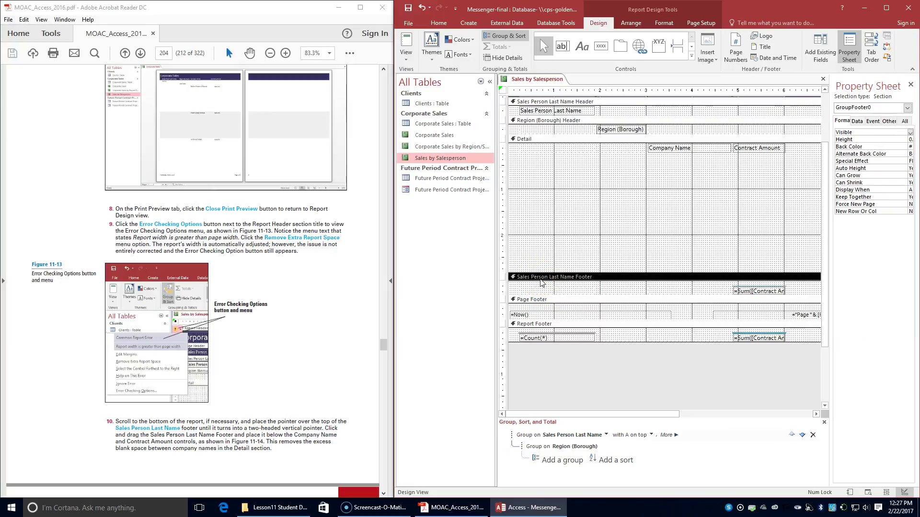
drag(546, 272, 546, 273)
drag(545, 273, 545, 273)
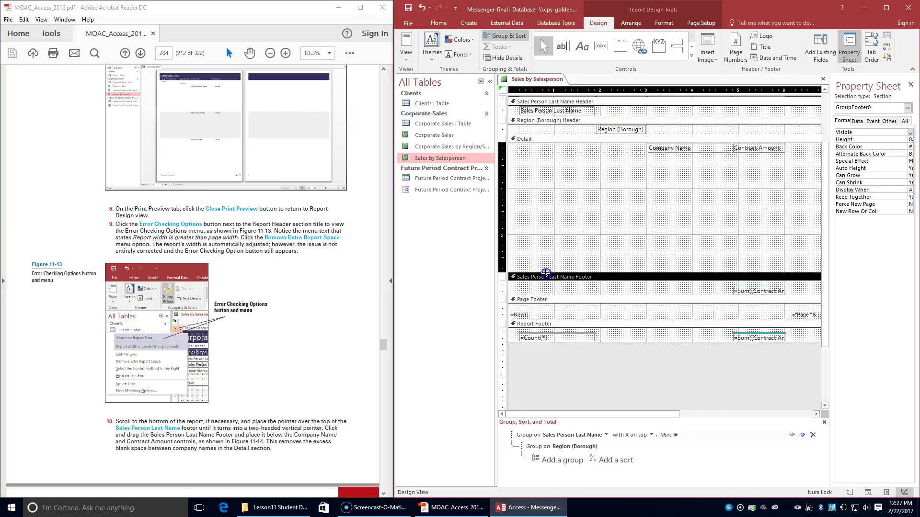
drag(546, 272, 564, 158)
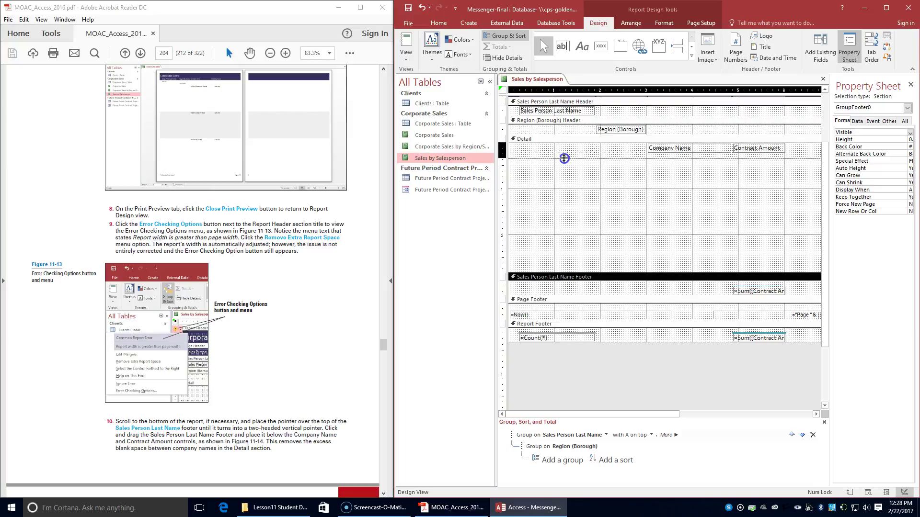
drag(564, 158, 564, 154)
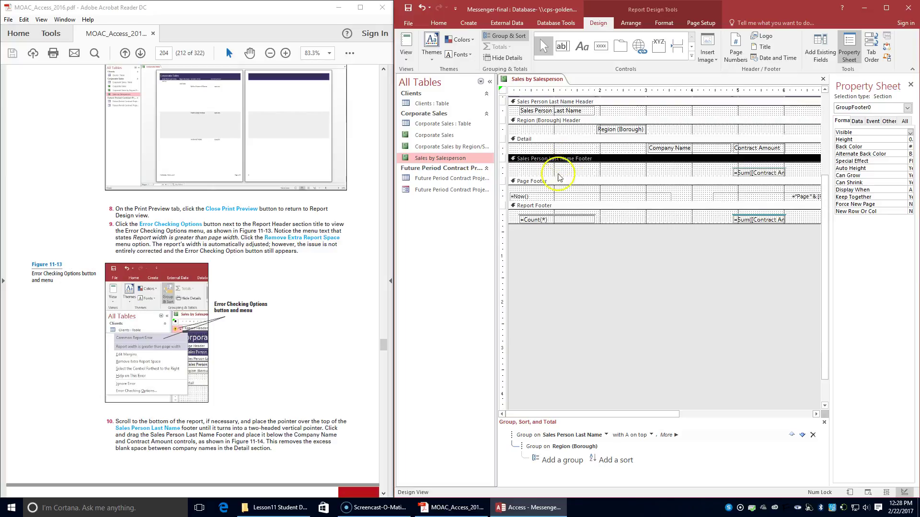
Consult exercise step 11 in the textbook and change the Sales by Salesperson report to Print Preview
scroll(255, 383, down, 2)
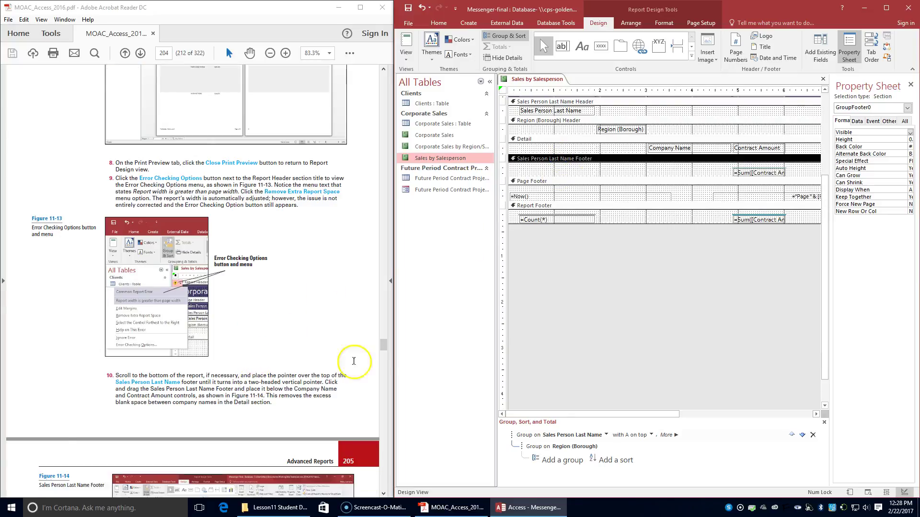
scroll(230, 344, down, 1)
scroll(229, 344, down, 8)
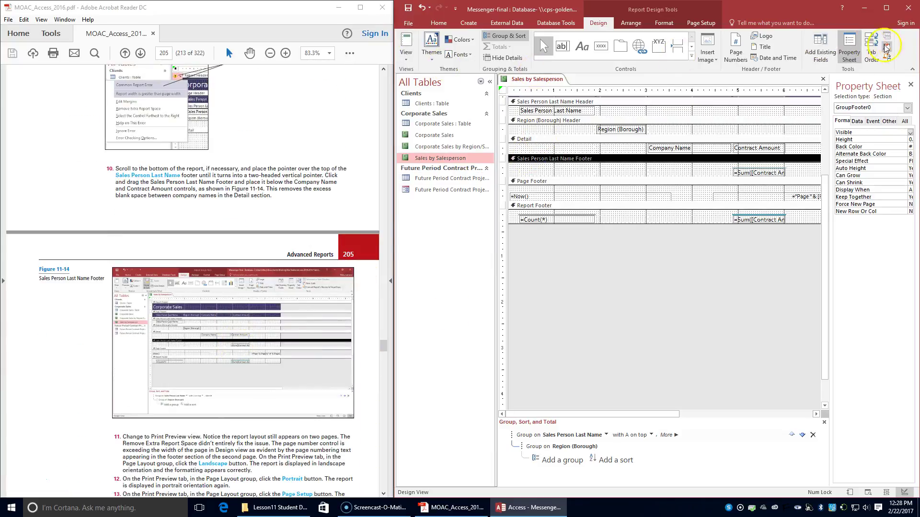
click(438, 23)
click(406, 56)
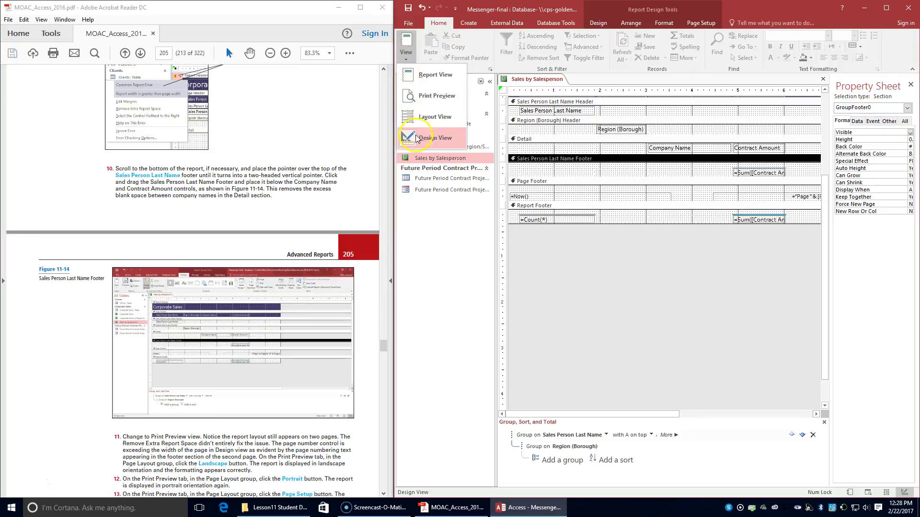
click(417, 99)
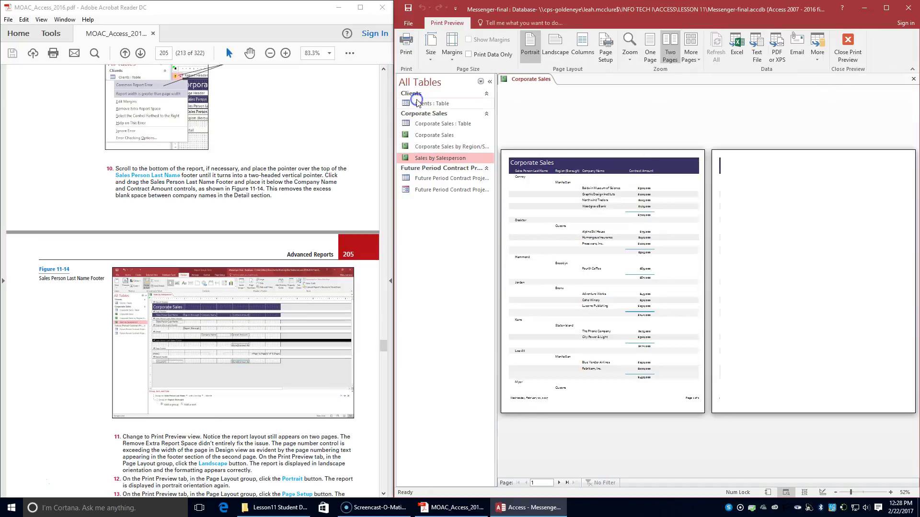
Switch the report's page orientation to Landscape and back to Portrait
scroll(214, 450, down, 1)
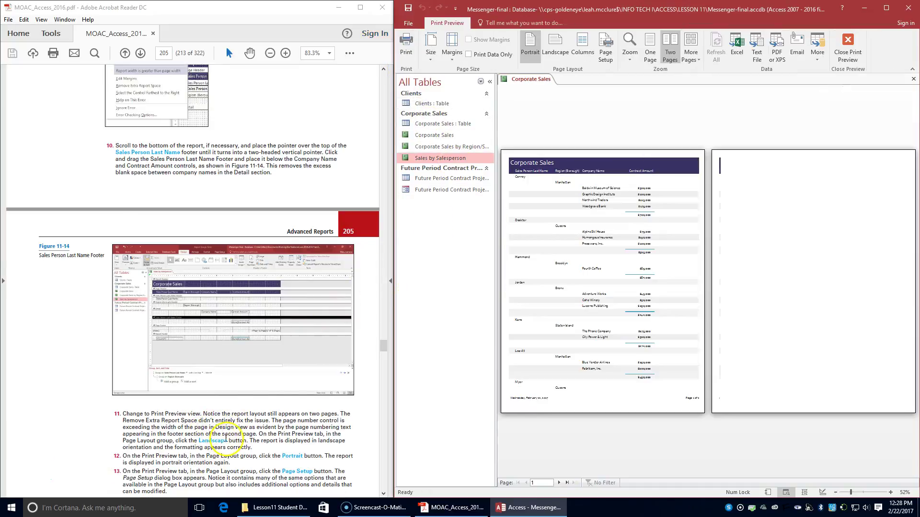
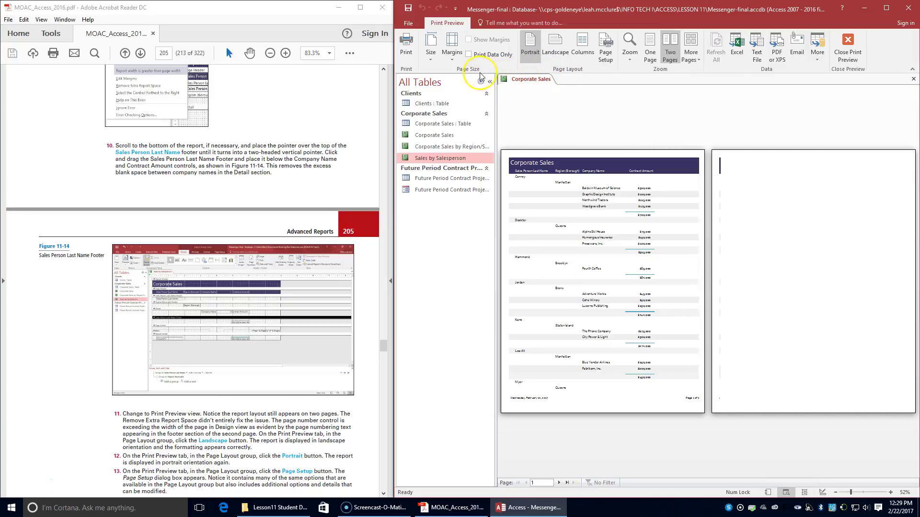
click(555, 53)
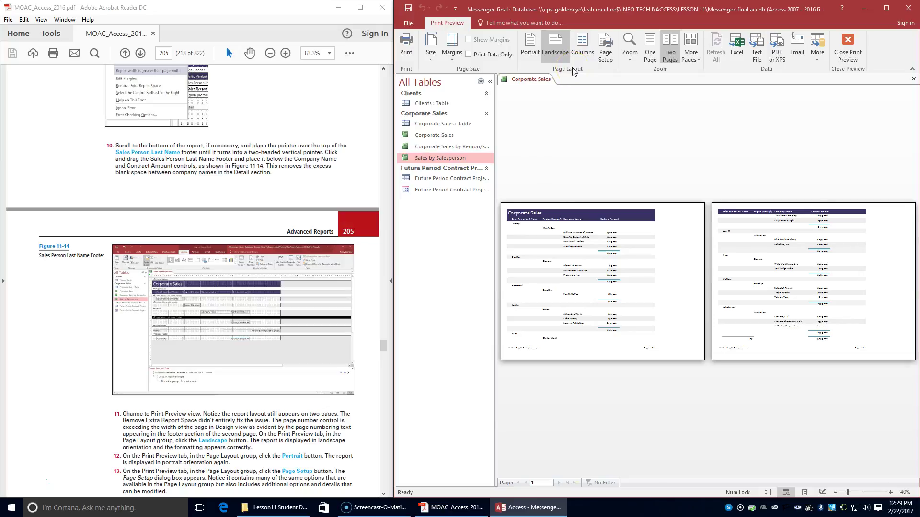
click(533, 54)
click(520, 75)
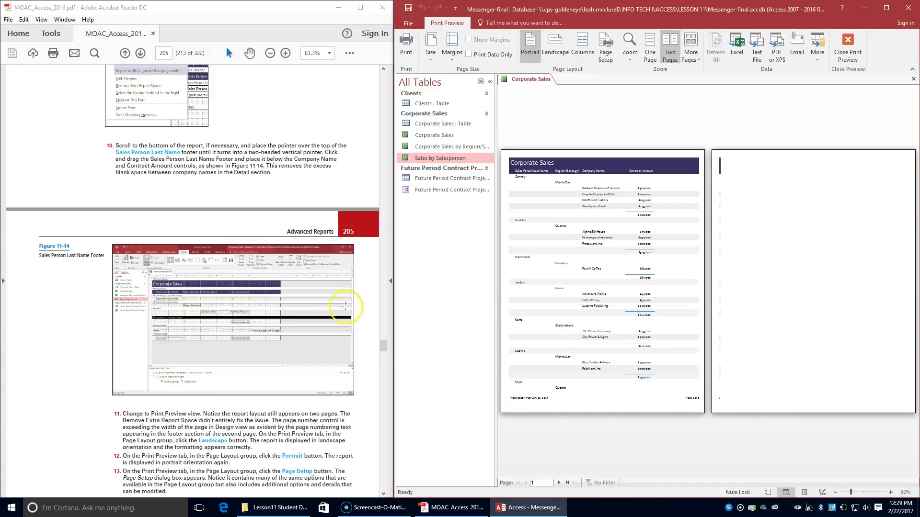
Follow textbook steps 13 to 15 and set the report's left page margin to 0.25 inches in Page Setup
scroll(244, 312, down, 2)
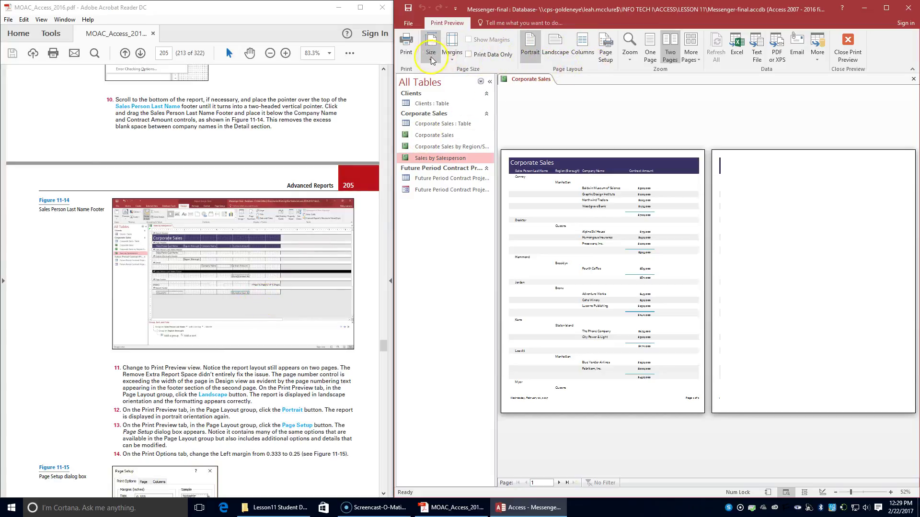
click(602, 59)
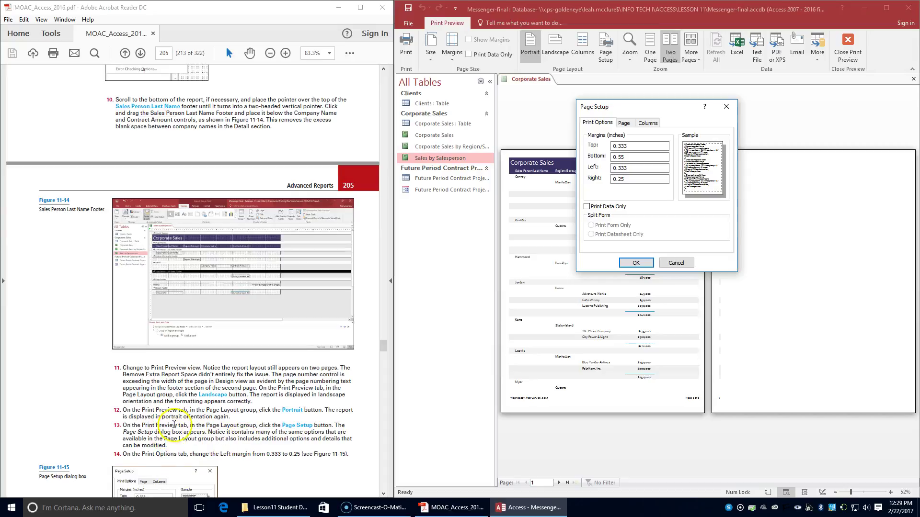
scroll(175, 425, down, 3)
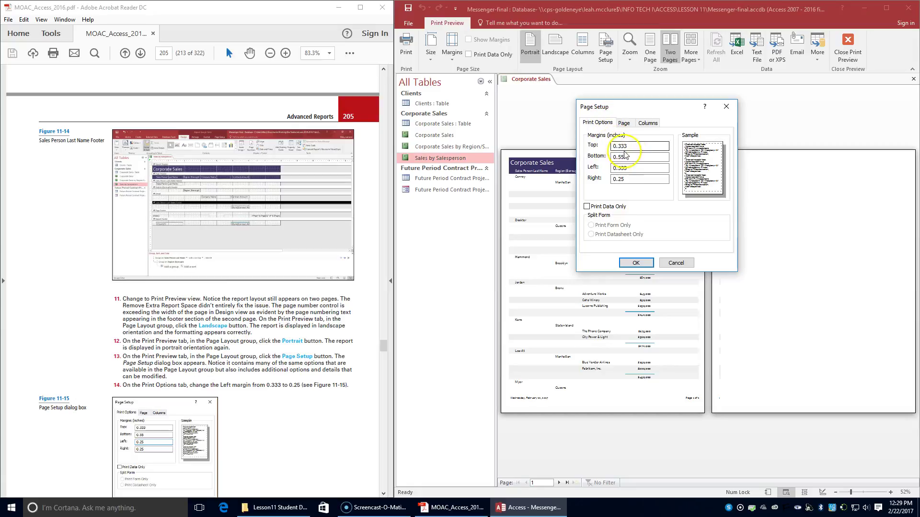
click(629, 168)
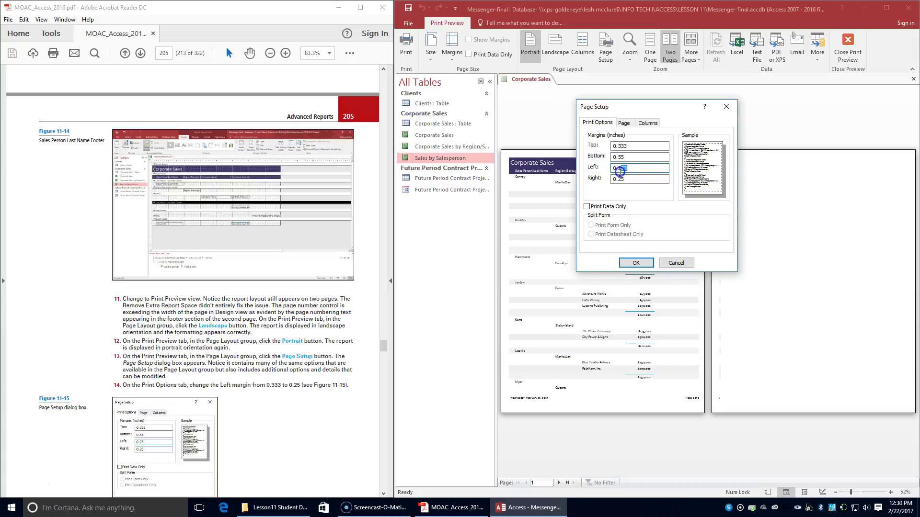
key(BackSpace)
key(BackSpace)
text(25)
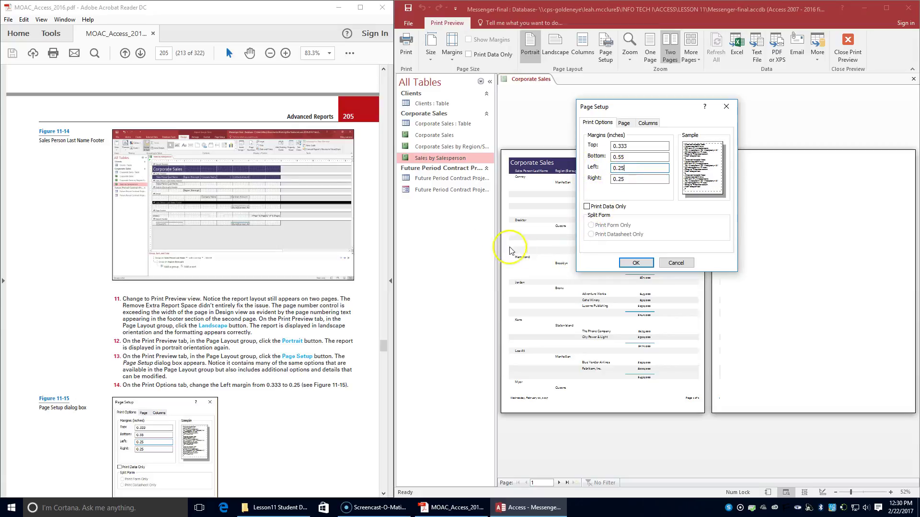
scroll(304, 298, down, 3)
scroll(303, 298, down, 1)
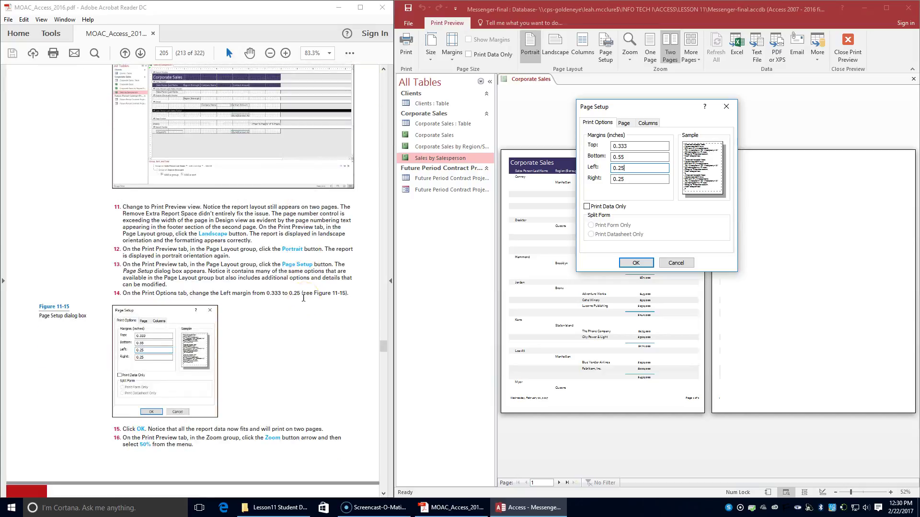
click(644, 263)
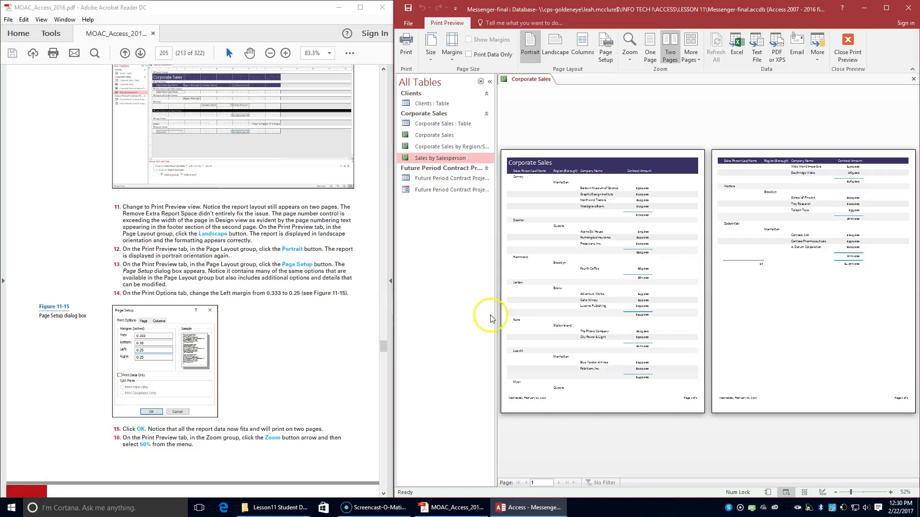
Zoom the two-page print preview of the report to 50%
click(633, 59)
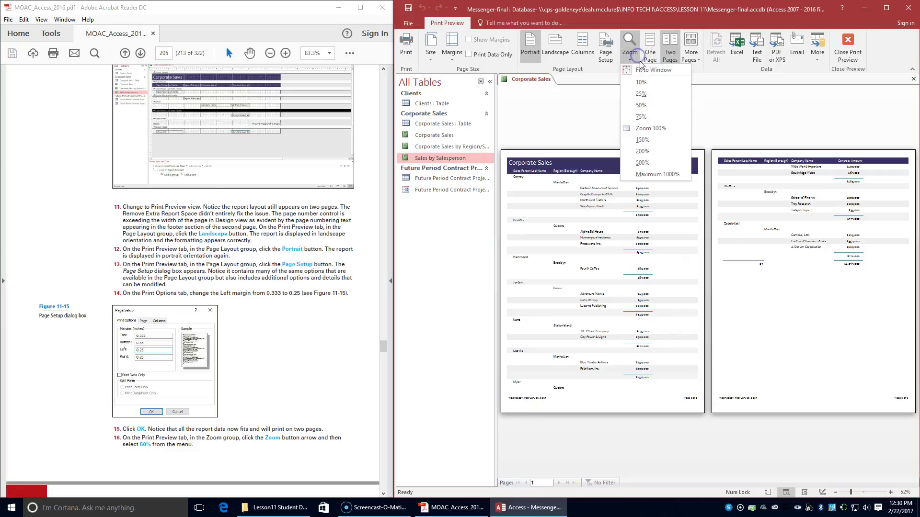
click(647, 108)
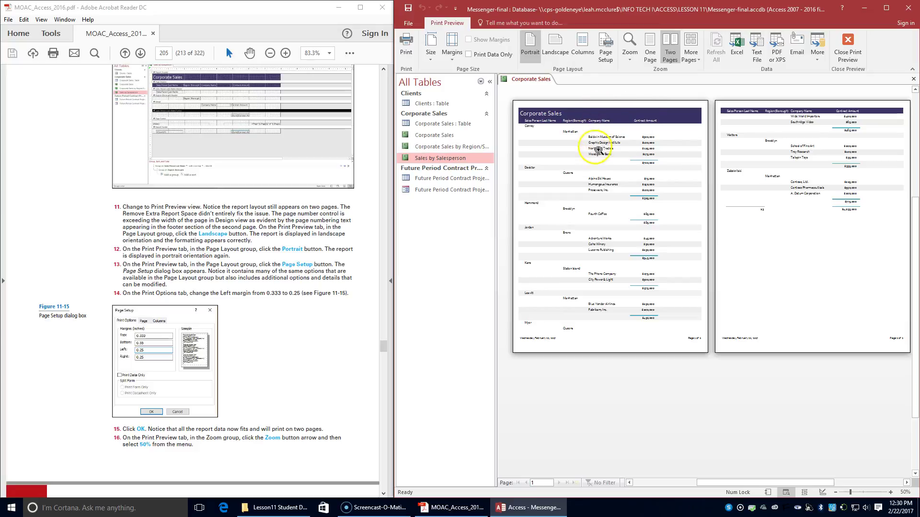
scroll(360, 241, down, 4)
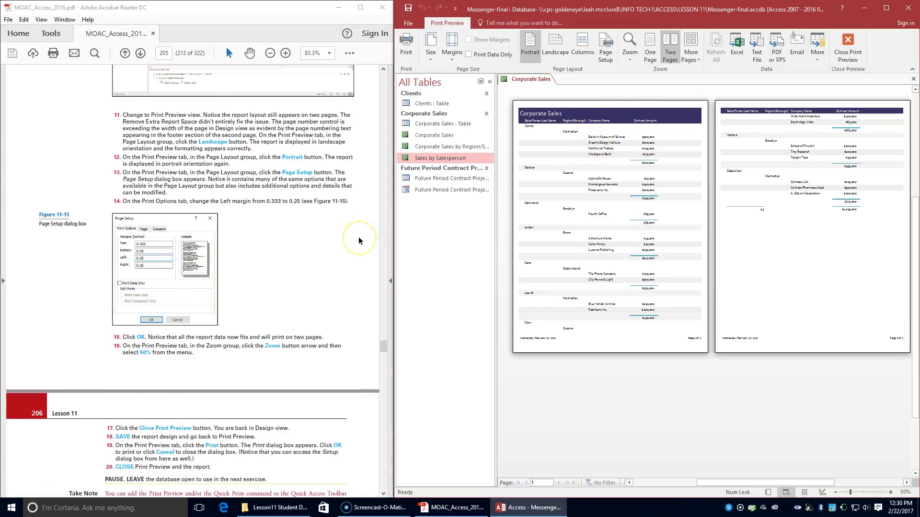
Close Print Preview to return to Design view and save the Sales by Salesperson report
click(854, 60)
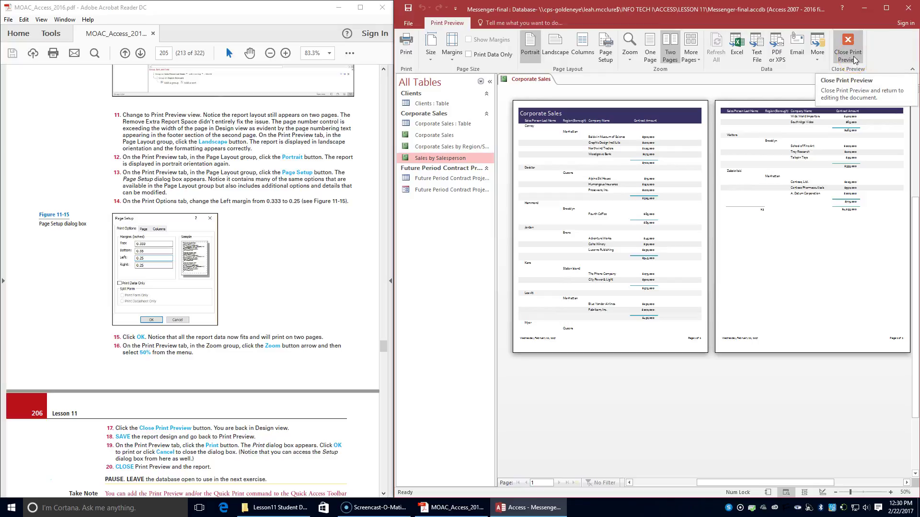
click(847, 47)
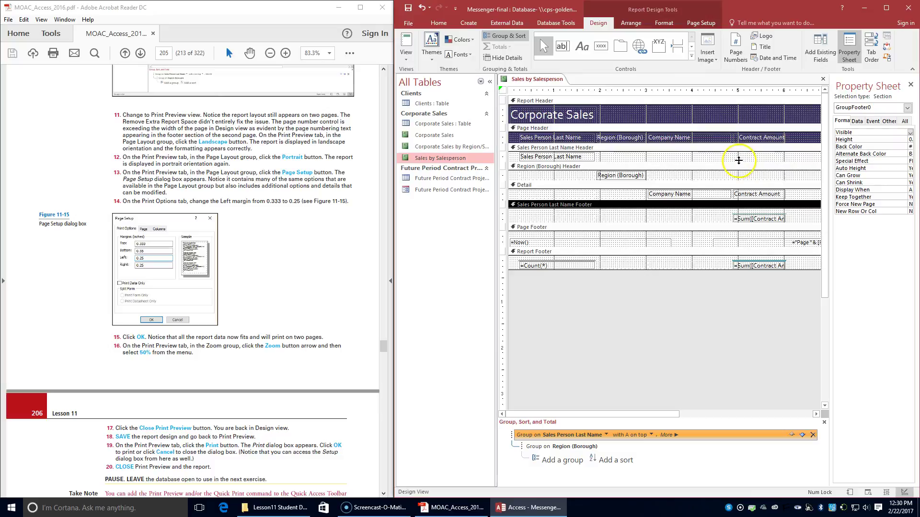
right_click(520, 80)
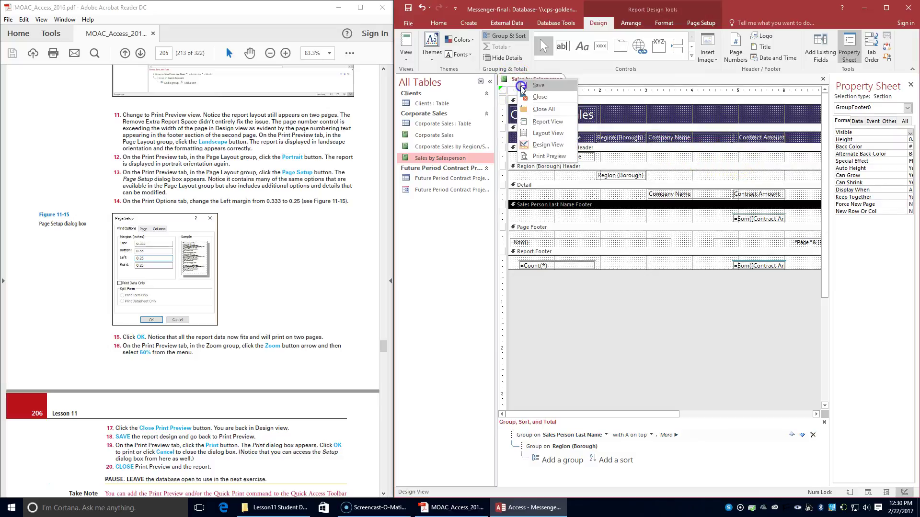
click(521, 86)
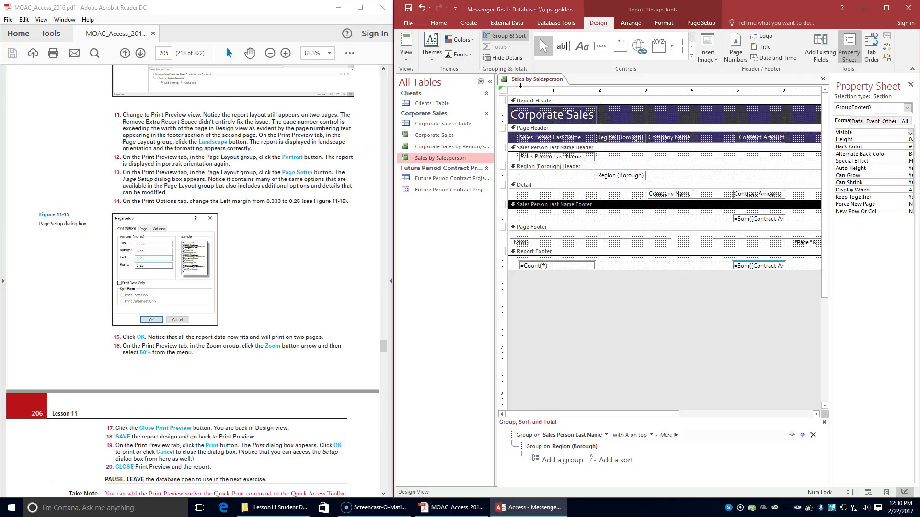
right_click(522, 79)
click(527, 86)
Show the Sales by Salesperson report in Print Preview again and close the report
click(405, 57)
click(429, 95)
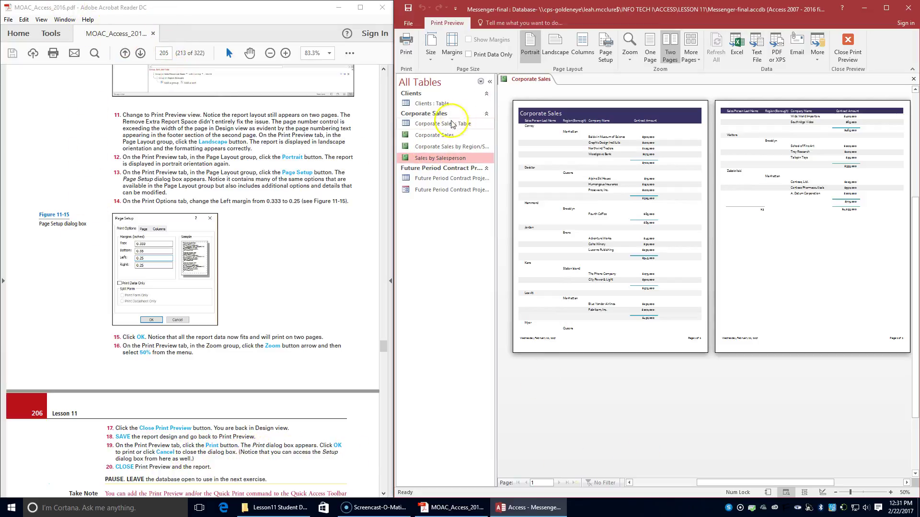
right_click(518, 80)
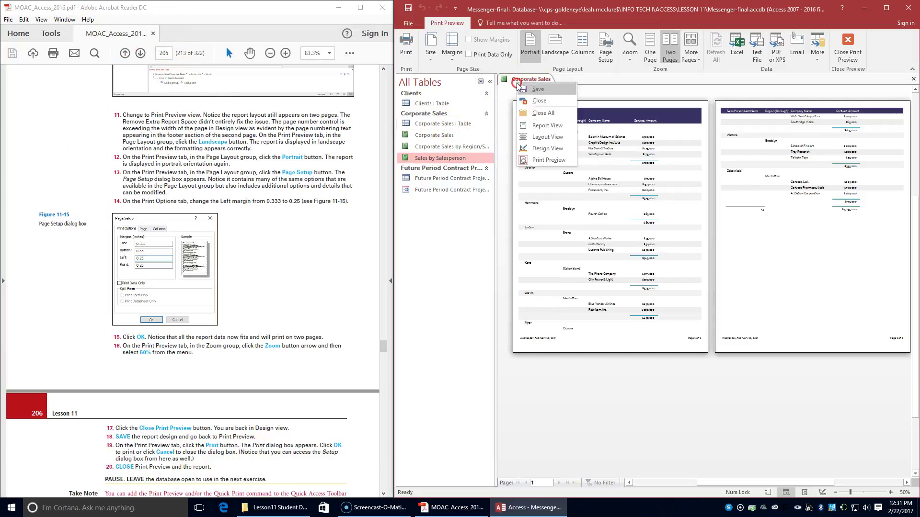
click(533, 101)
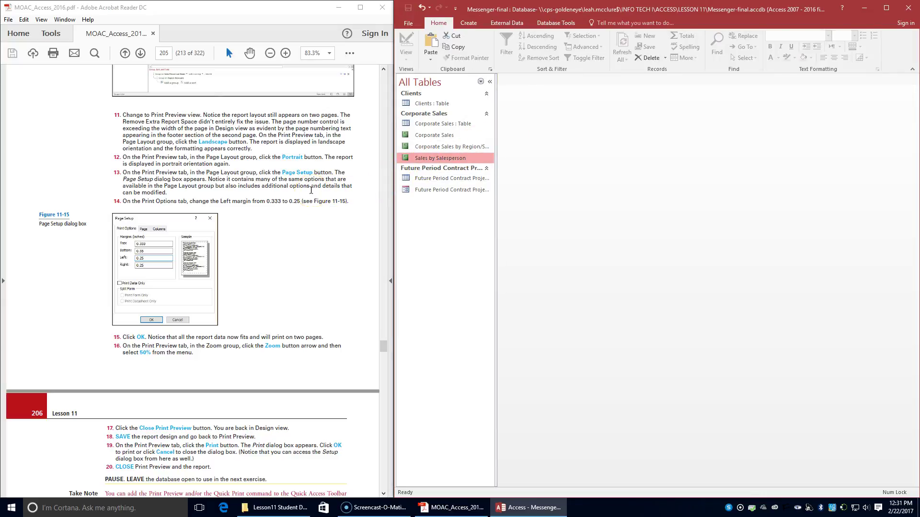
Find the Use the Label Wizard exercise in the textbook and start the Label Wizard for the Clients table
scroll(311, 190, down, 6)
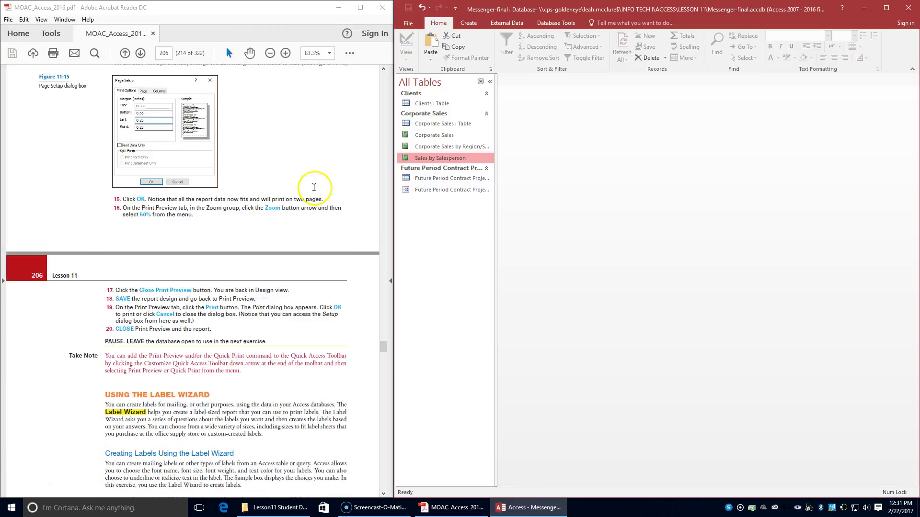
scroll(311, 191, down, 1)
scroll(315, 216, down, 3)
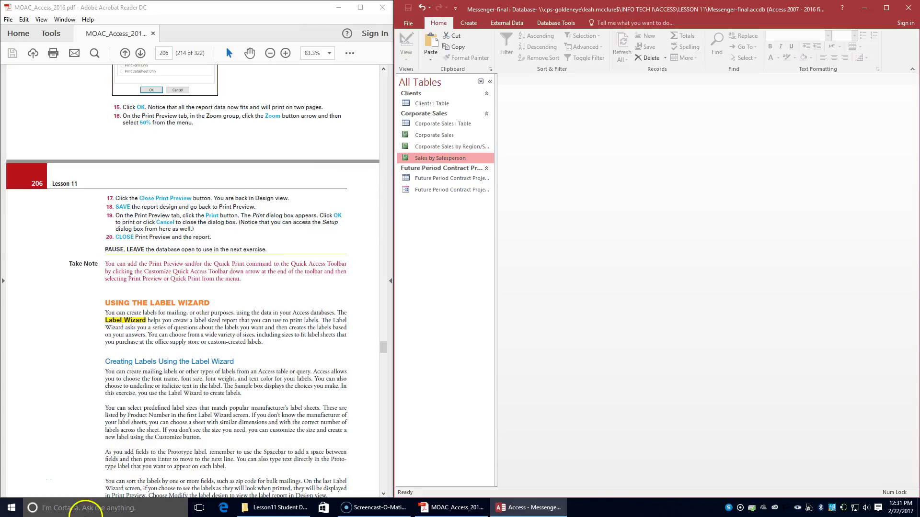
scroll(271, 186, down, 6)
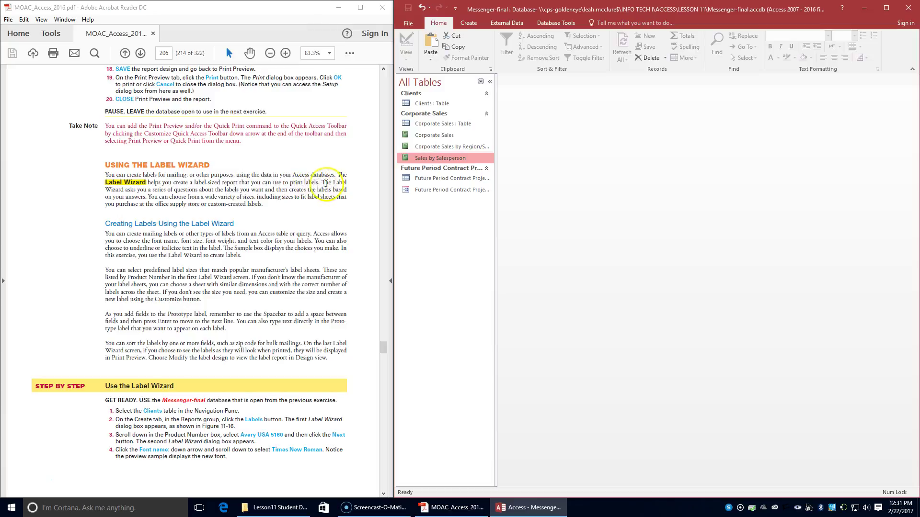
scroll(253, 182, down, 2)
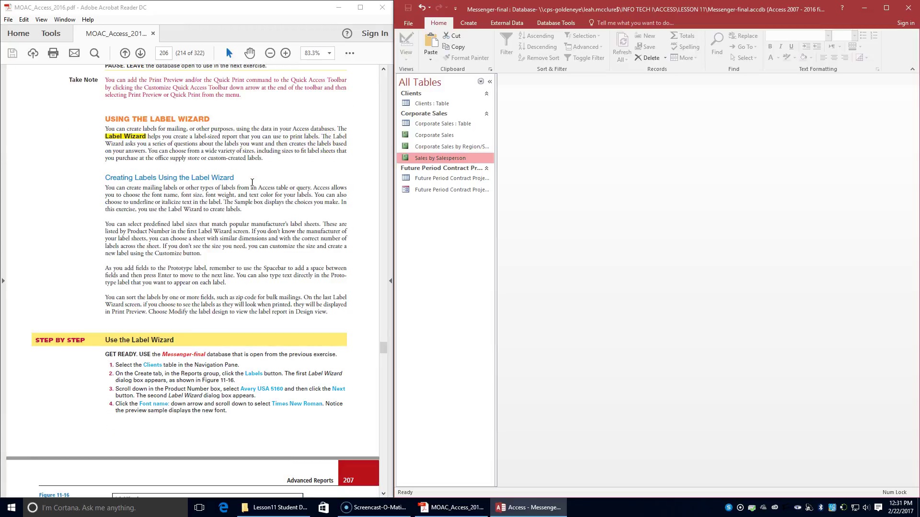
click(432, 107)
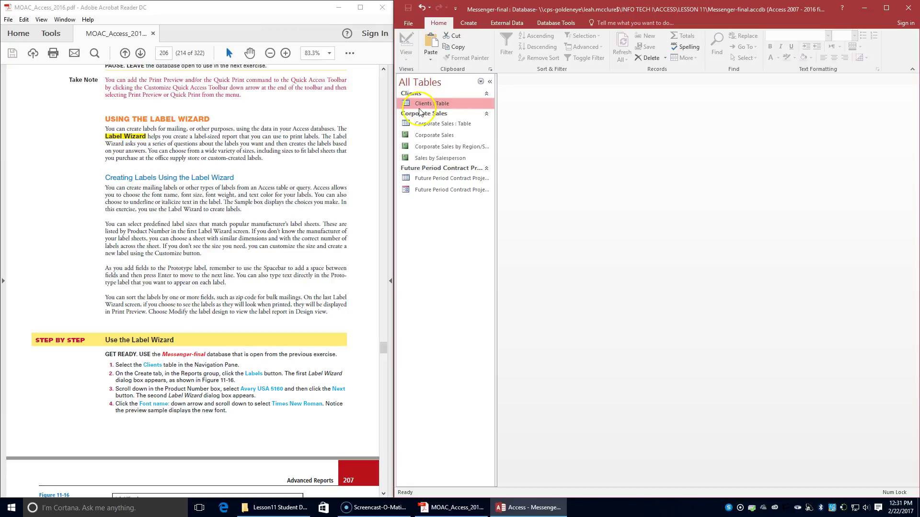
click(470, 23)
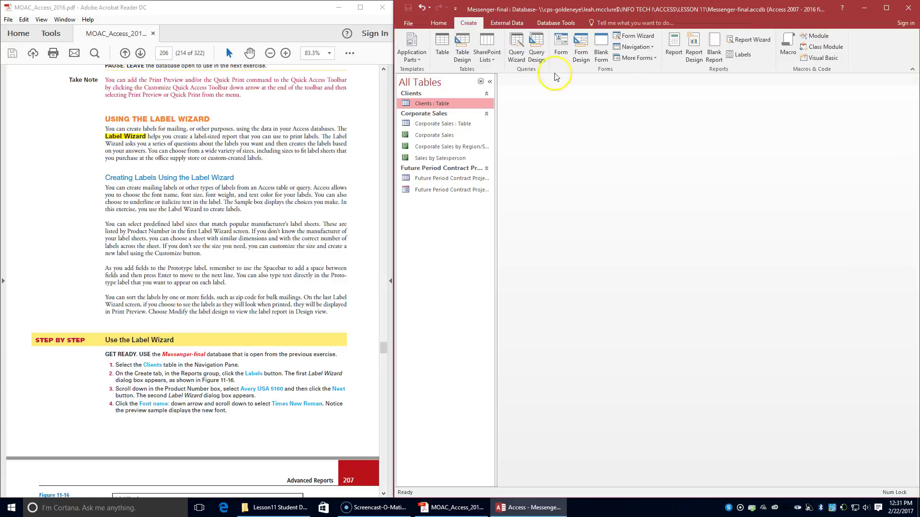
click(738, 56)
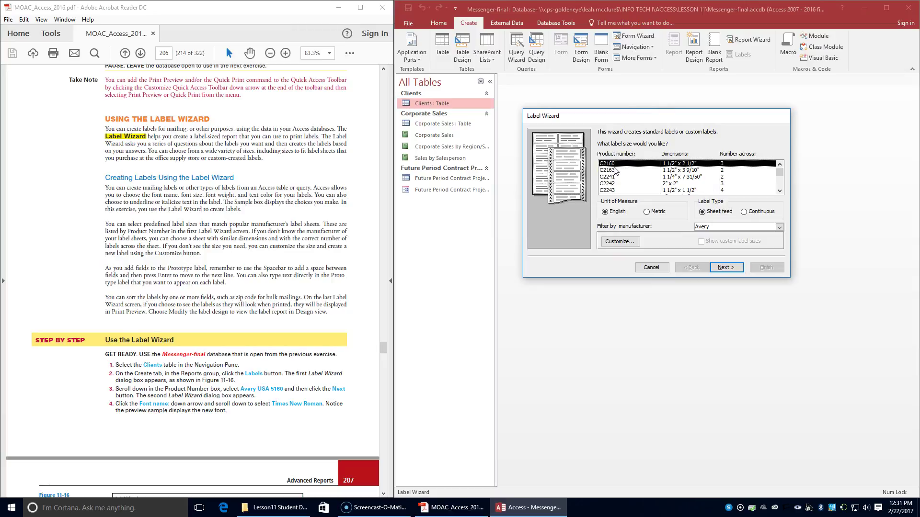
Choose the Avery USA 5160 label size and continue to the text appearance page of the wizard
scroll(625, 172, down, 10)
scroll(627, 172, down, 10)
scroll(628, 172, down, 5)
click(779, 182)
click(779, 182)
click(780, 182)
click(779, 182)
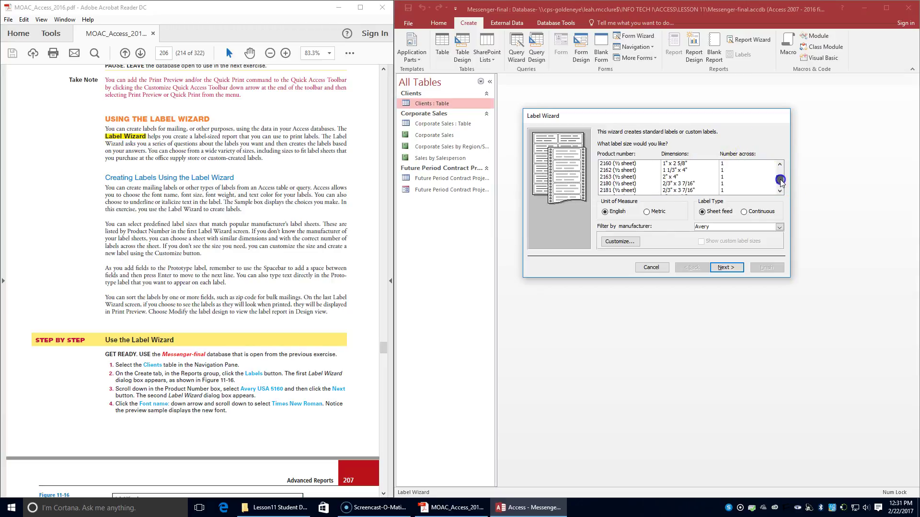
click(780, 182)
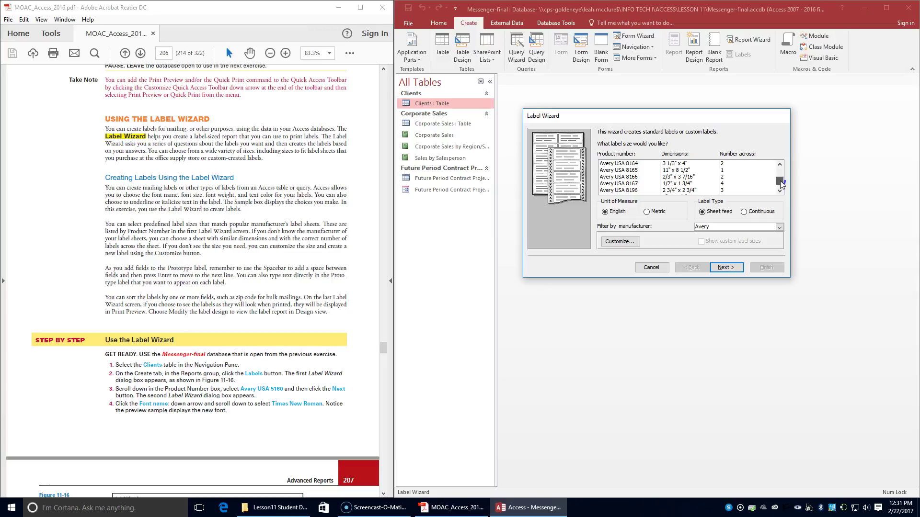
scroll(621, 166, up, 10)
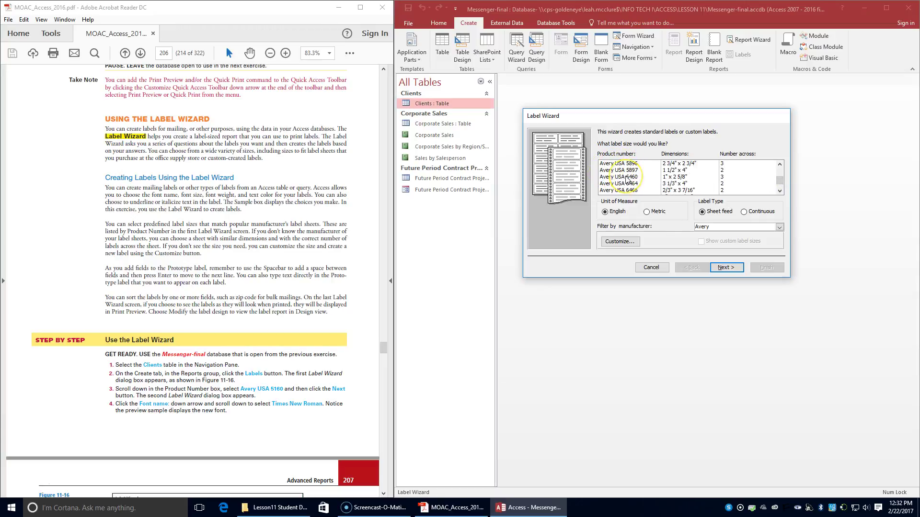
scroll(625, 179, up, 8)
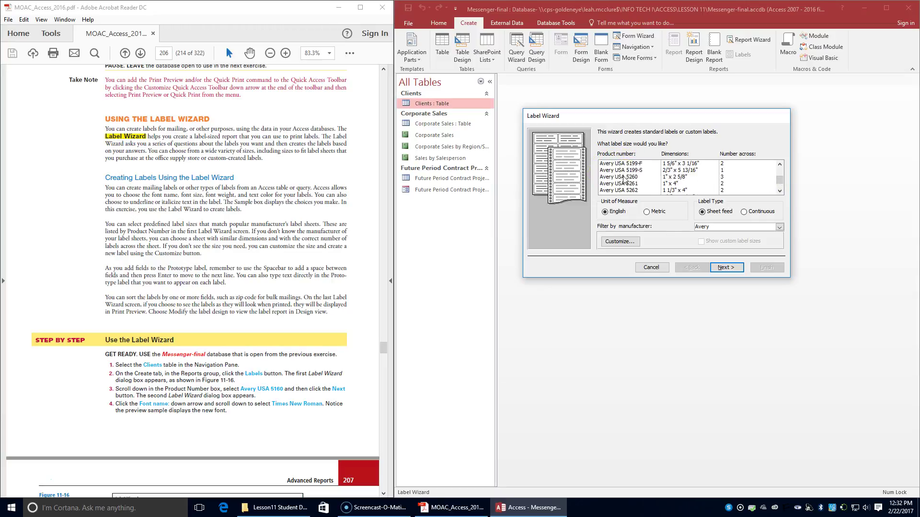
scroll(624, 179, up, 1)
click(628, 164)
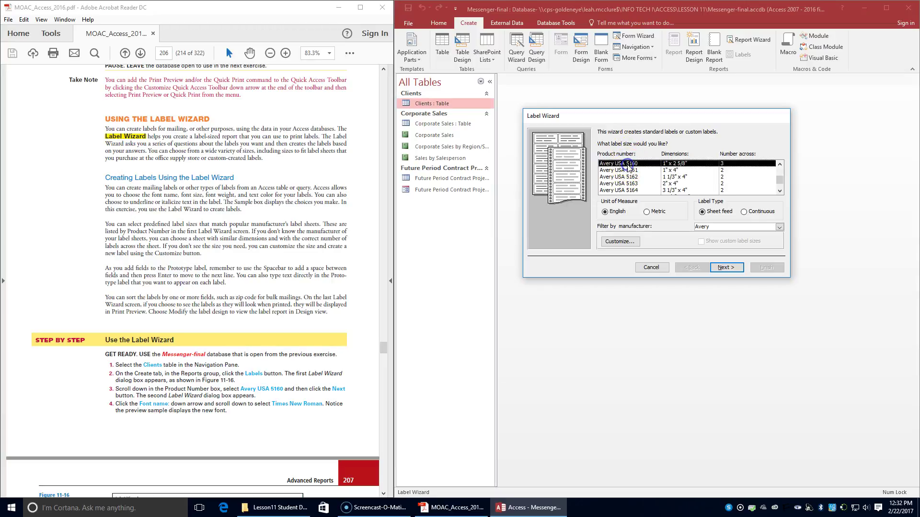
click(617, 170)
click(721, 268)
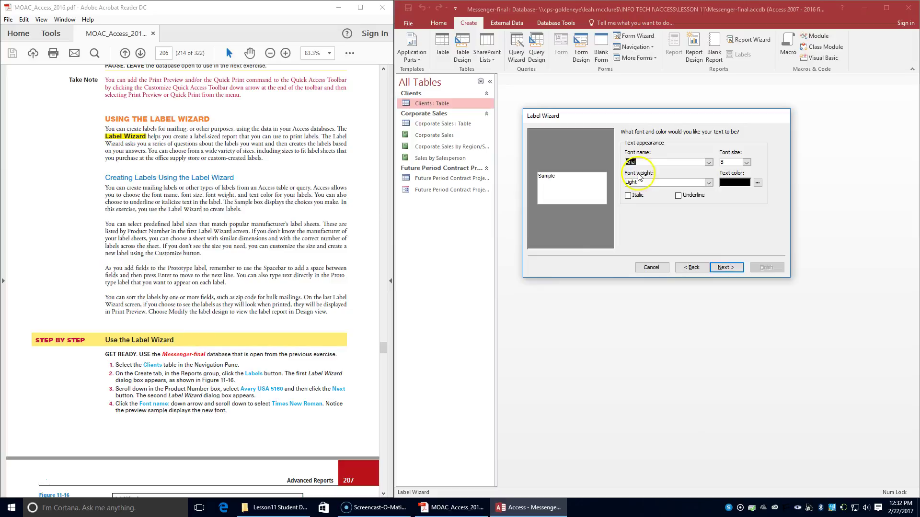
Set the label font to Times New Roman and bring up the next exercise steps in the textbook
click(709, 162)
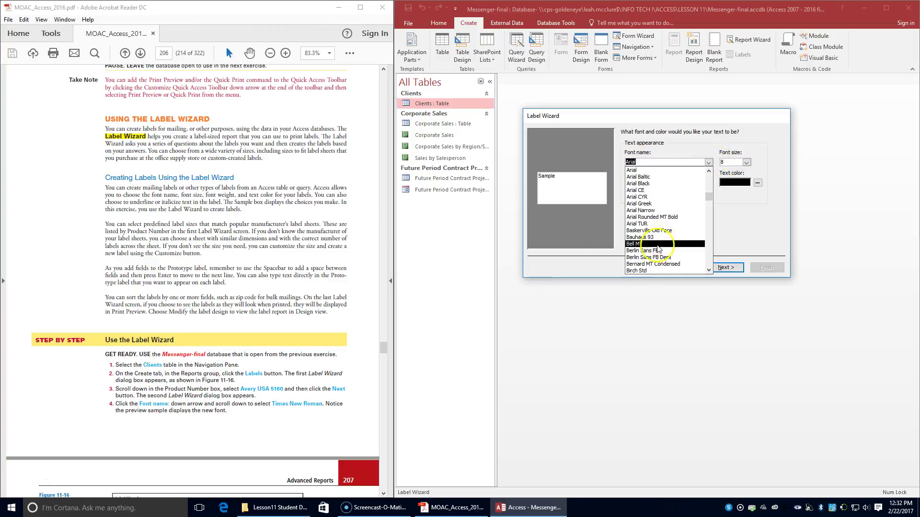
scroll(650, 249, down, 6)
scroll(651, 251, down, 7)
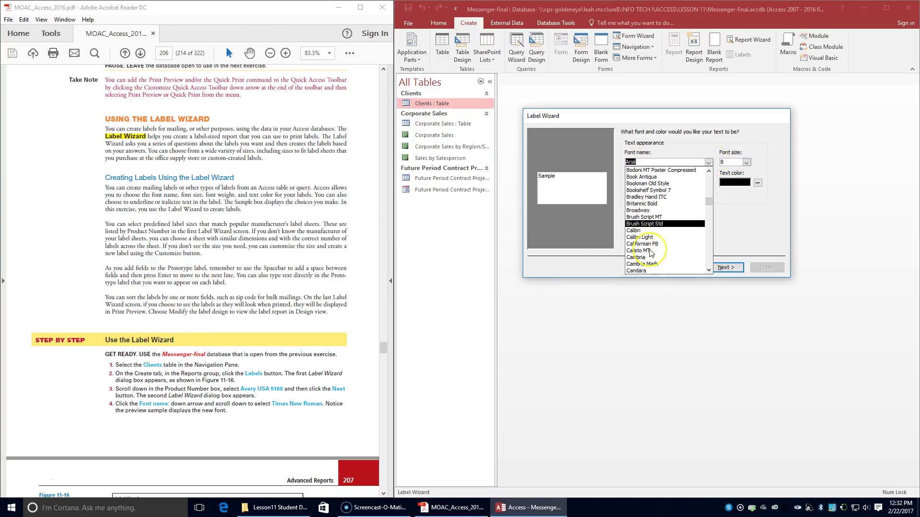
text(tahoma)
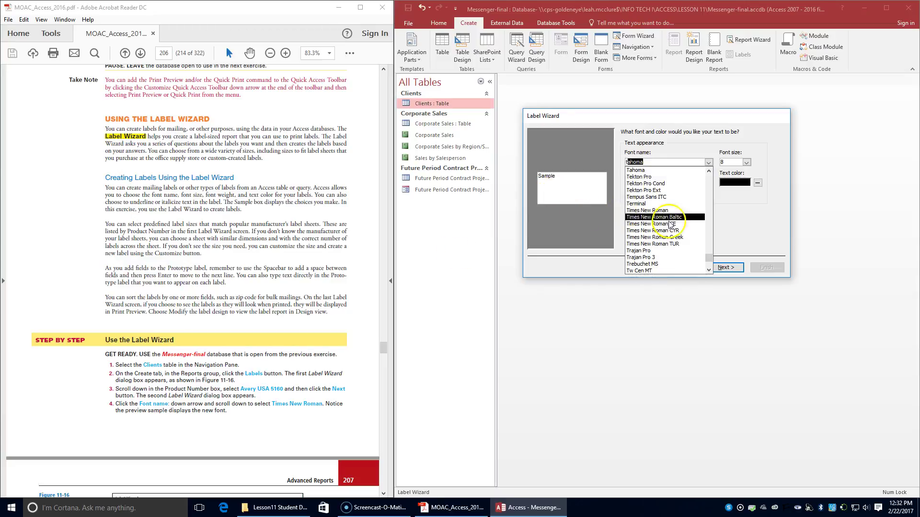
click(637, 210)
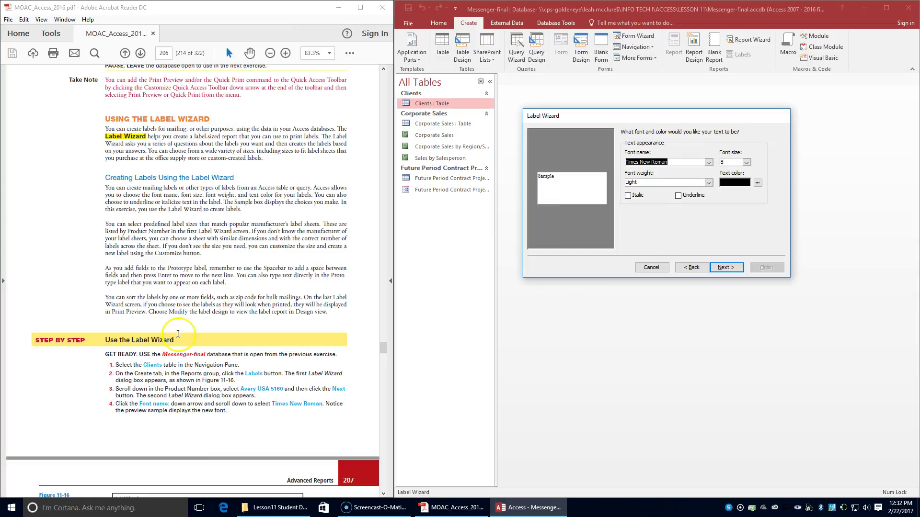
scroll(179, 330, down, 4)
scroll(179, 335, down, 1)
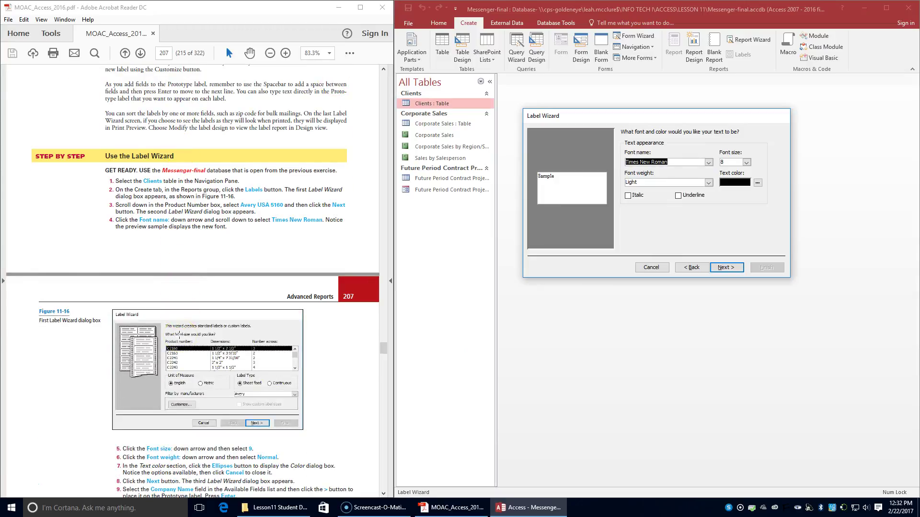
Set the label text to font size 9 and font weight Normal
scroll(179, 334, down, 1)
click(746, 162)
click(741, 177)
click(719, 179)
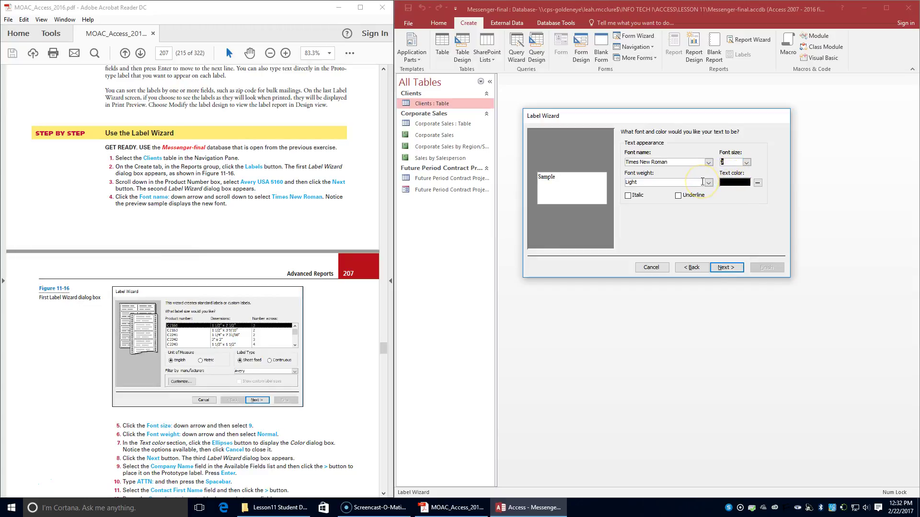
click(708, 183)
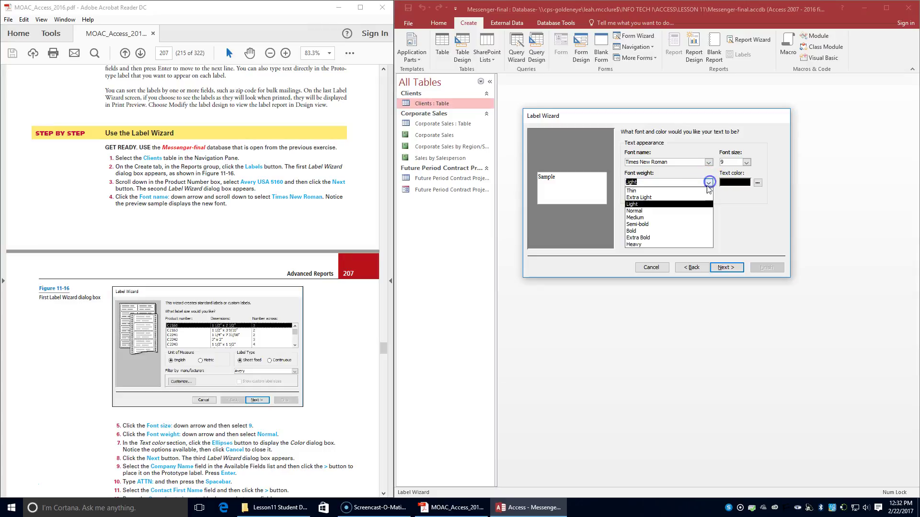
click(687, 215)
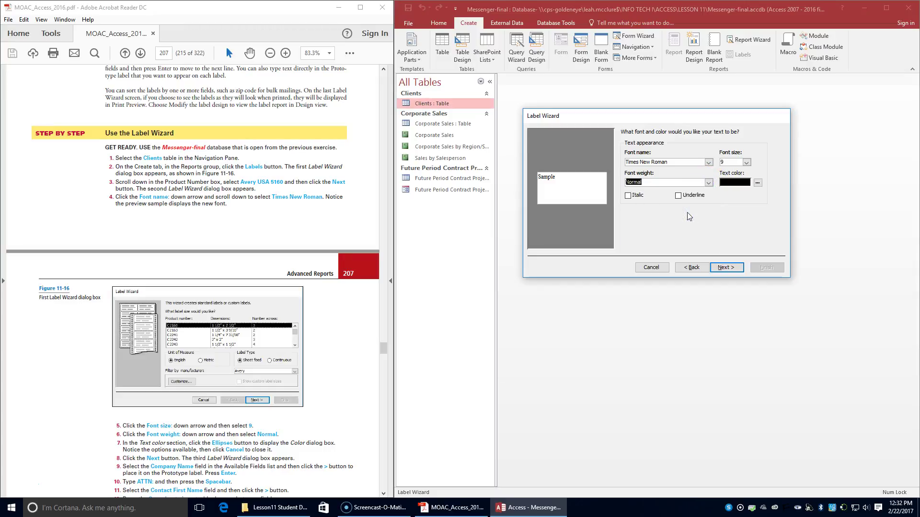
View the text color choices, cancel without changing the color, and continue to the prototype label page
click(564, 347)
click(758, 185)
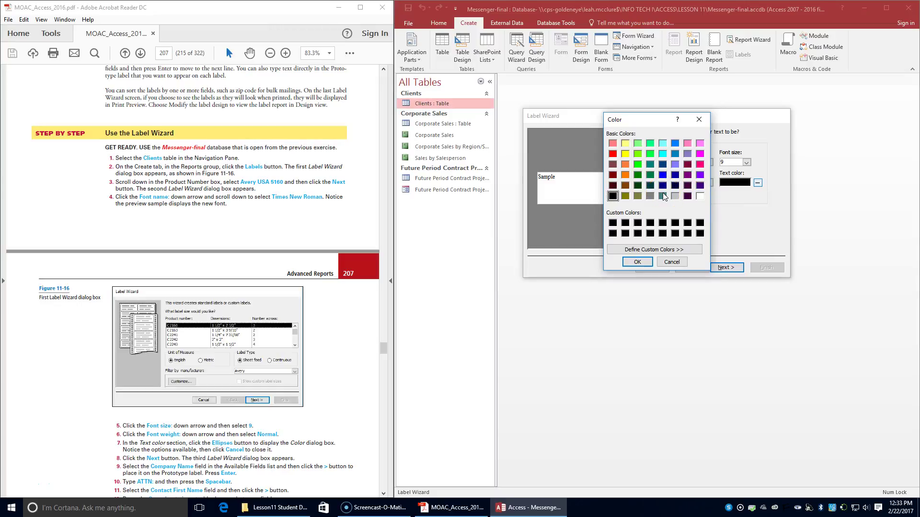
click(671, 262)
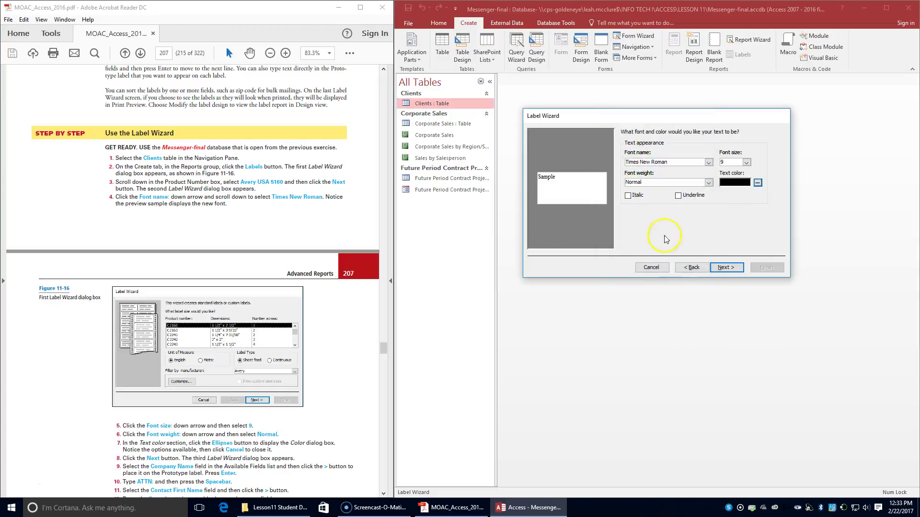
click(727, 268)
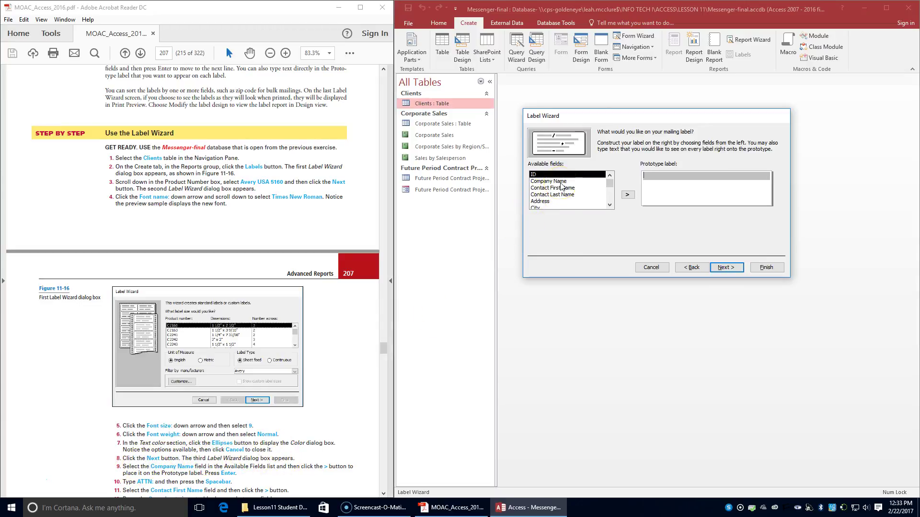
Place Company Name on the first label line and "ATTN:" with Contact First Name and Contact Last Name, separated by spaces, on the second
double_click(561, 182)
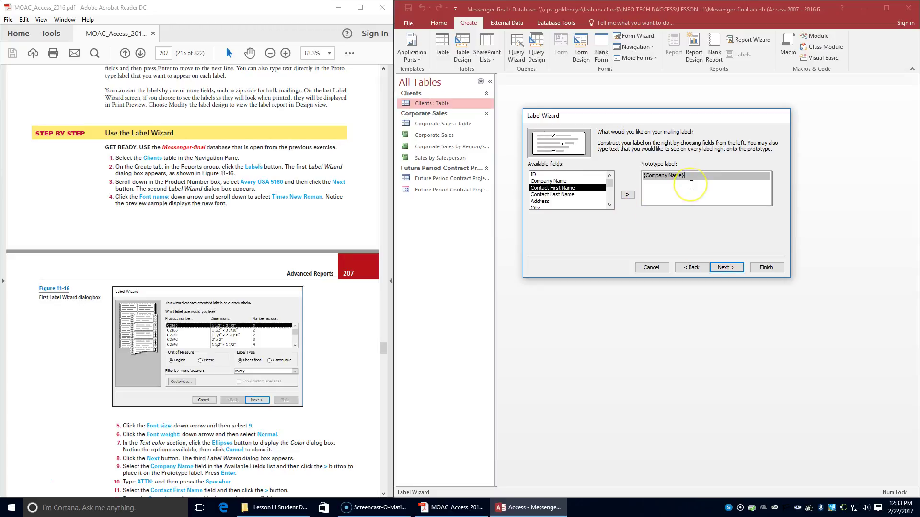
key(Return)
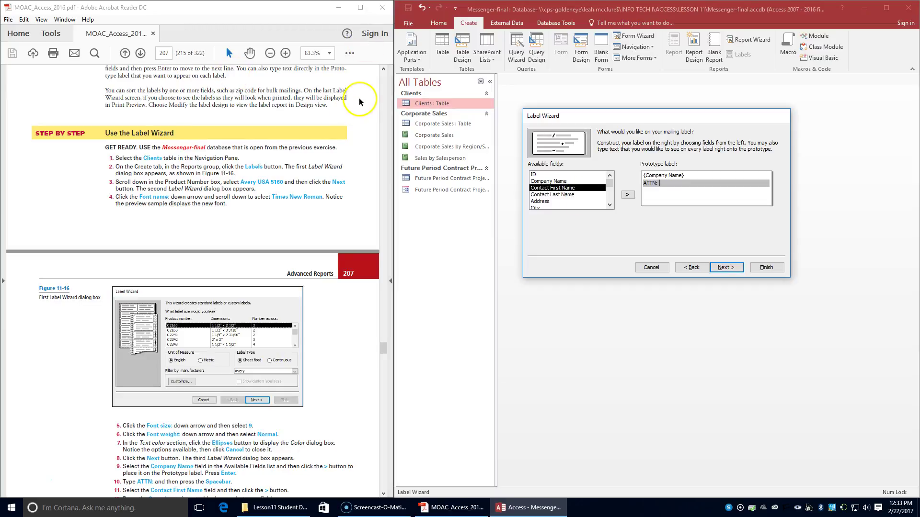
scroll(141, 268, down, 1)
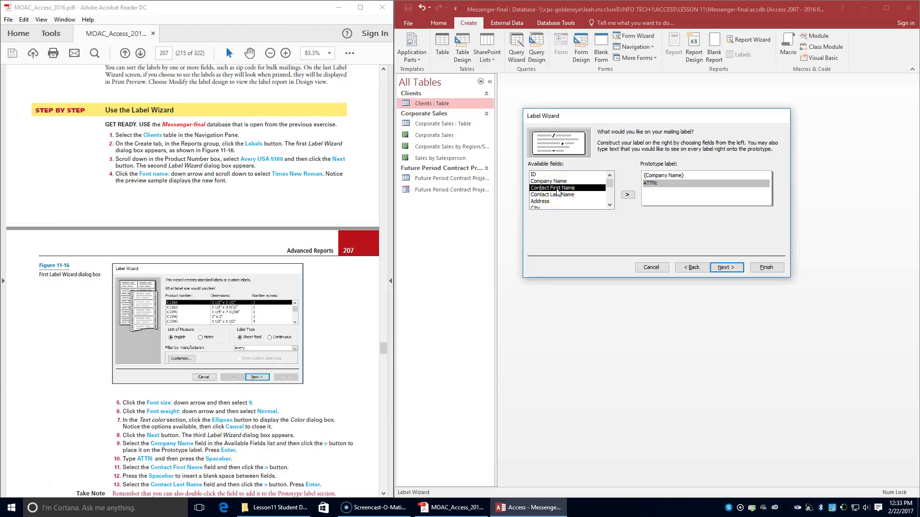
double_click(557, 189)
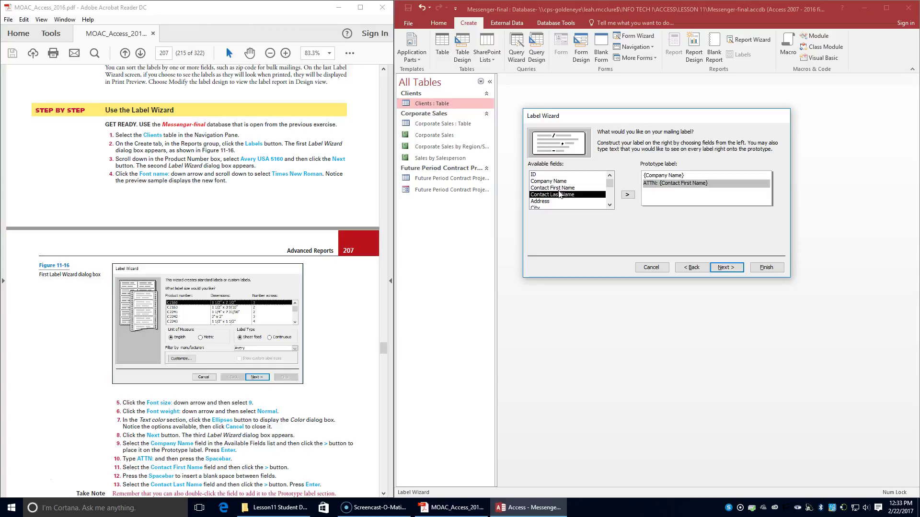
double_click(559, 195)
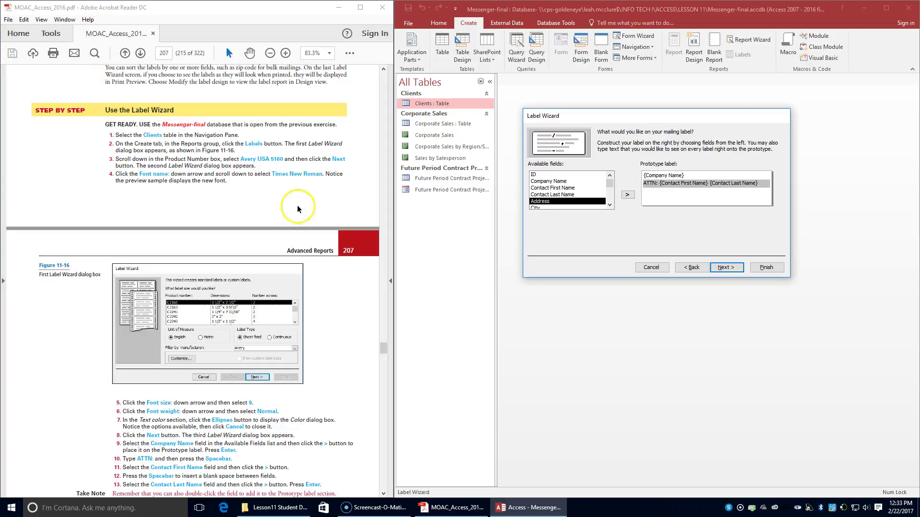
scroll(260, 305, down, 1)
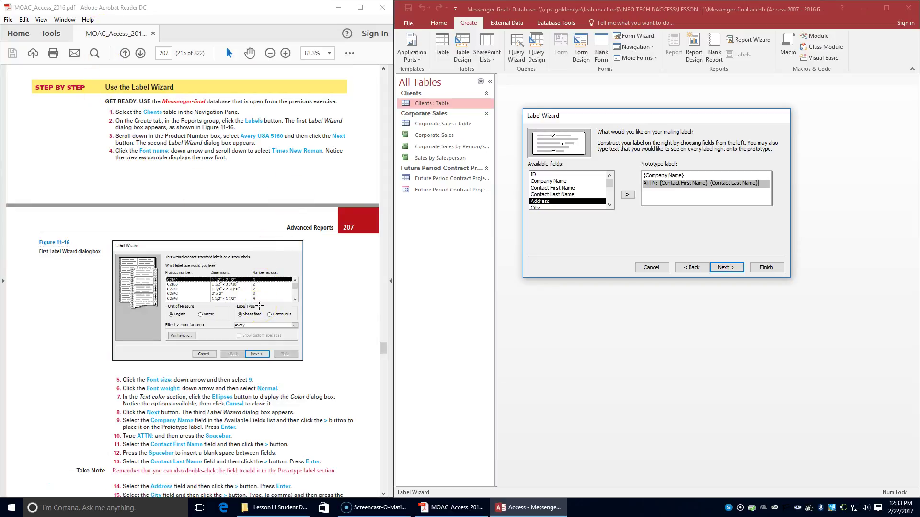
Place Address on the third label line and City, State and Zip on the fourth, with a comma and space after City
key(Return)
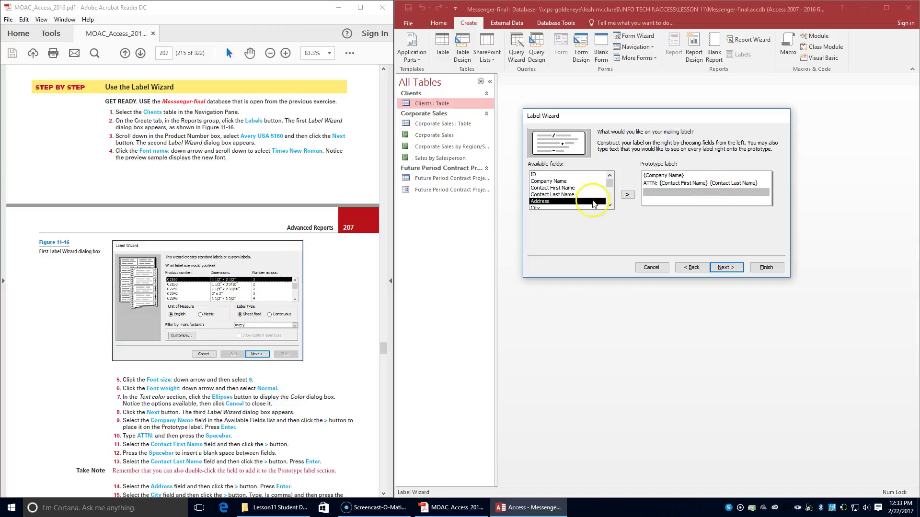
double_click(549, 194)
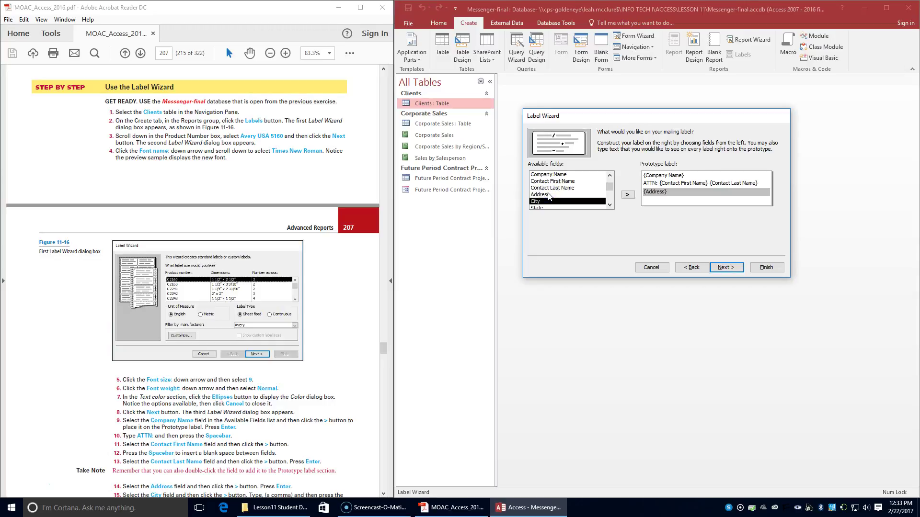
key(Return)
double_click(544, 201)
scroll(356, 313, down, 3)
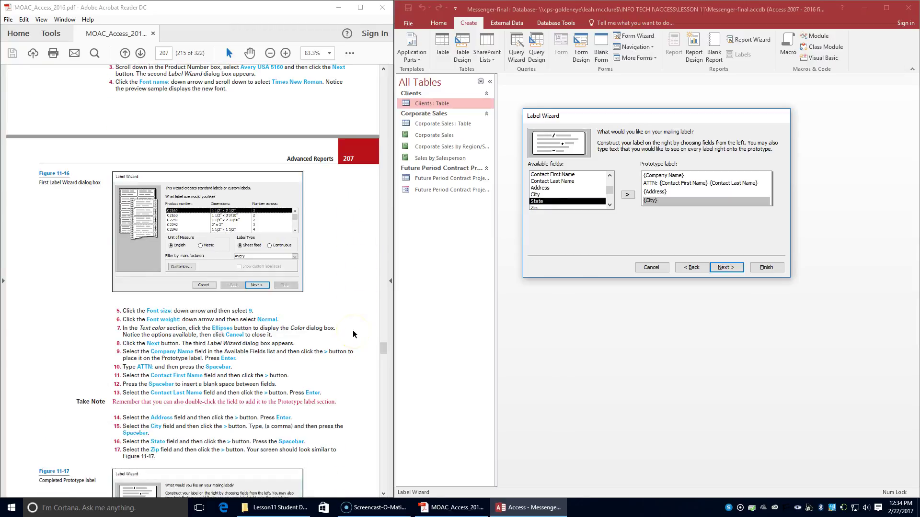
text(,)
click(536, 200)
double_click(535, 200)
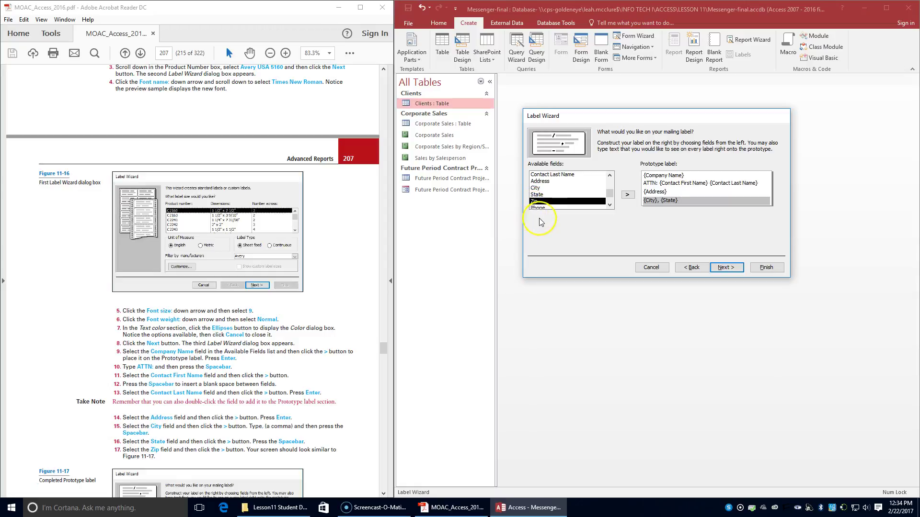
click(542, 203)
double_click(542, 203)
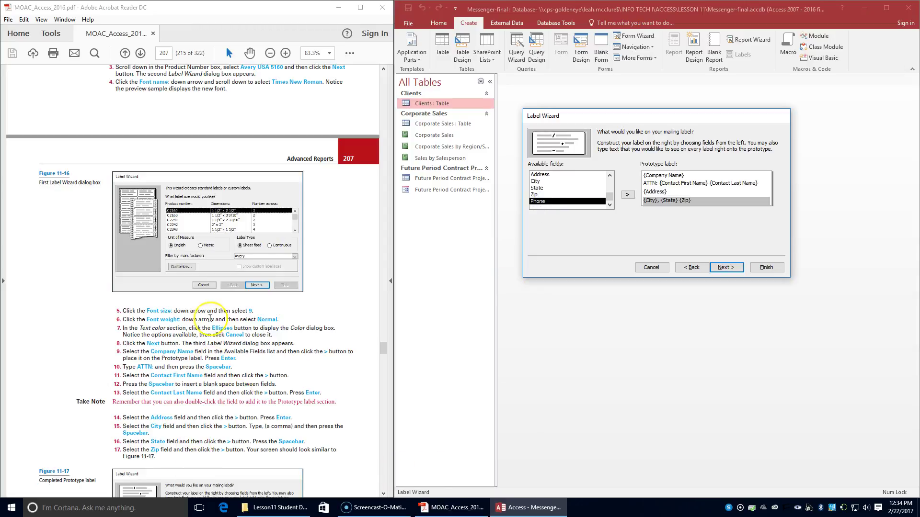
Continue to the sorting page of the Label Wizard and sort the labels by the Zip field
scroll(241, 297, down, 3)
scroll(241, 297, down, 2)
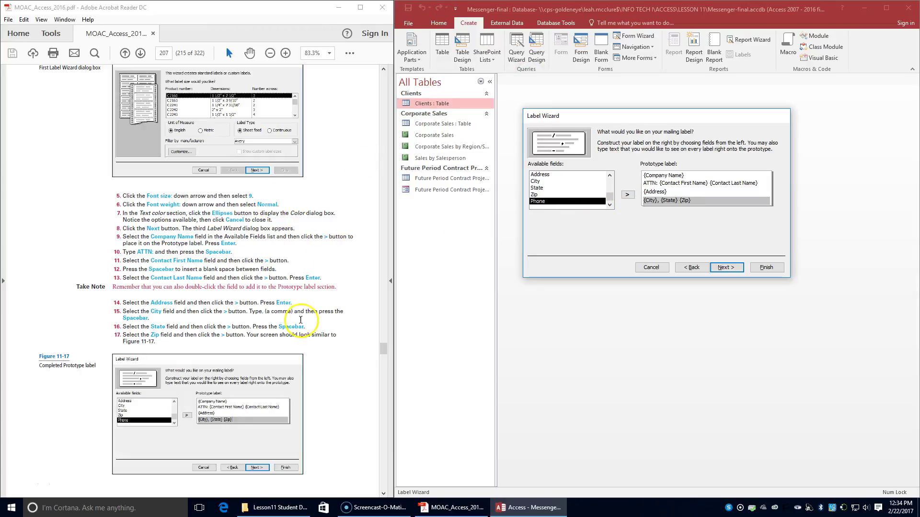
scroll(304, 320, down, 3)
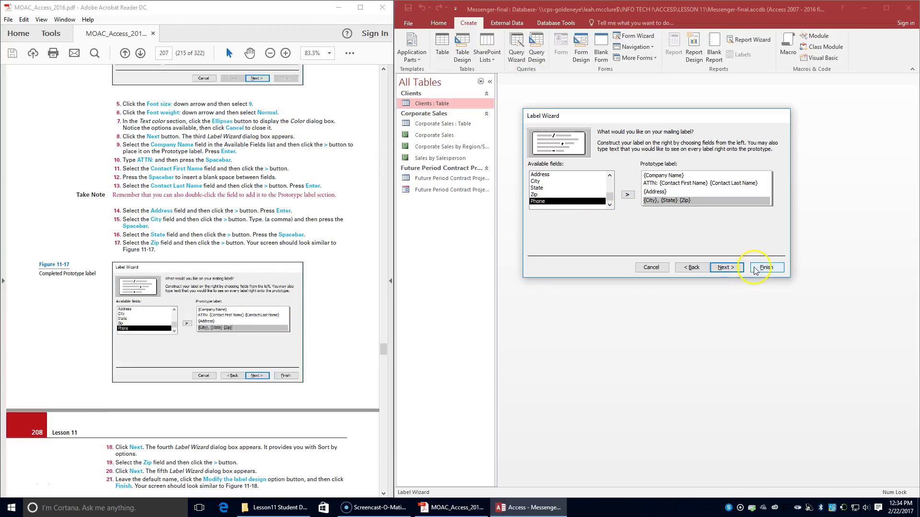
click(725, 267)
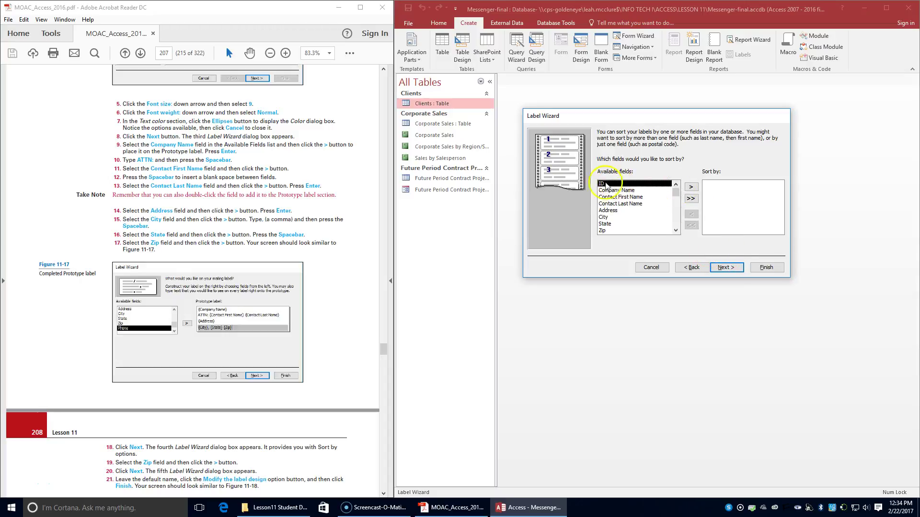
click(611, 231)
click(691, 187)
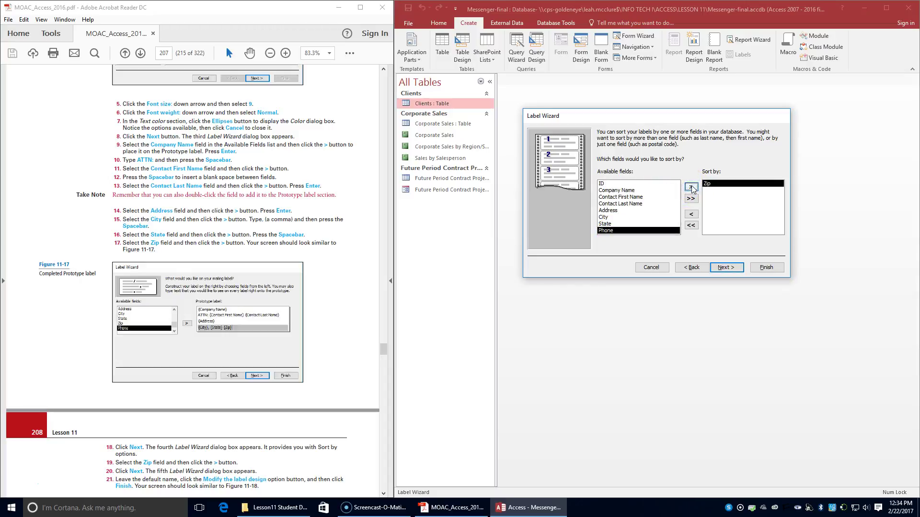
Keep the default report name, choose to modify the label design, and finish the Label Wizard
click(729, 268)
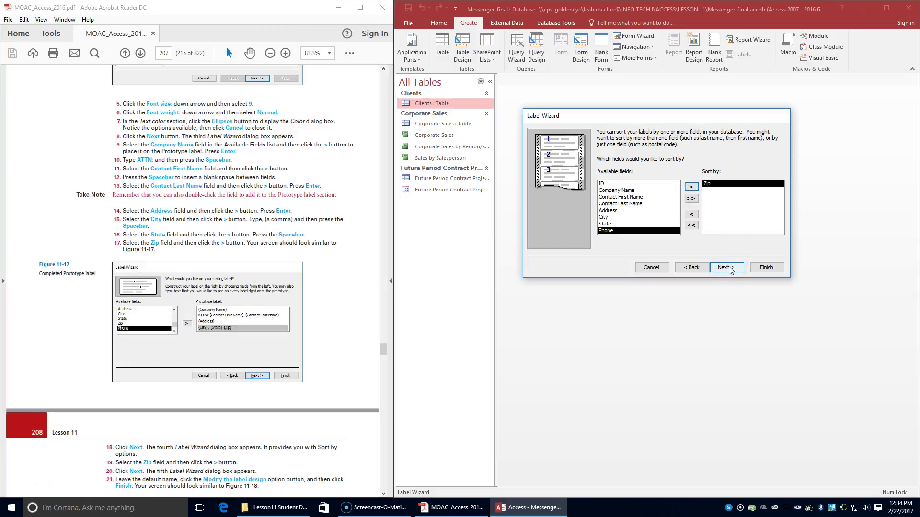
click(727, 268)
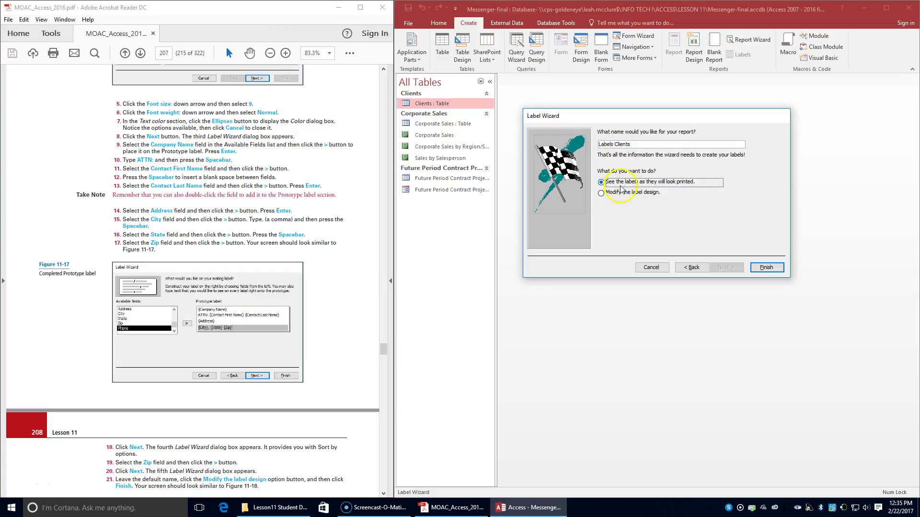
click(601, 194)
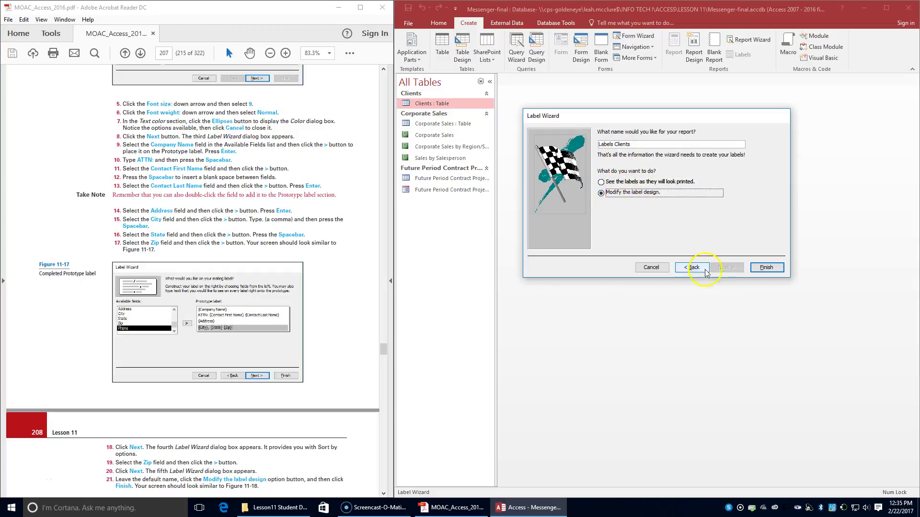
click(765, 267)
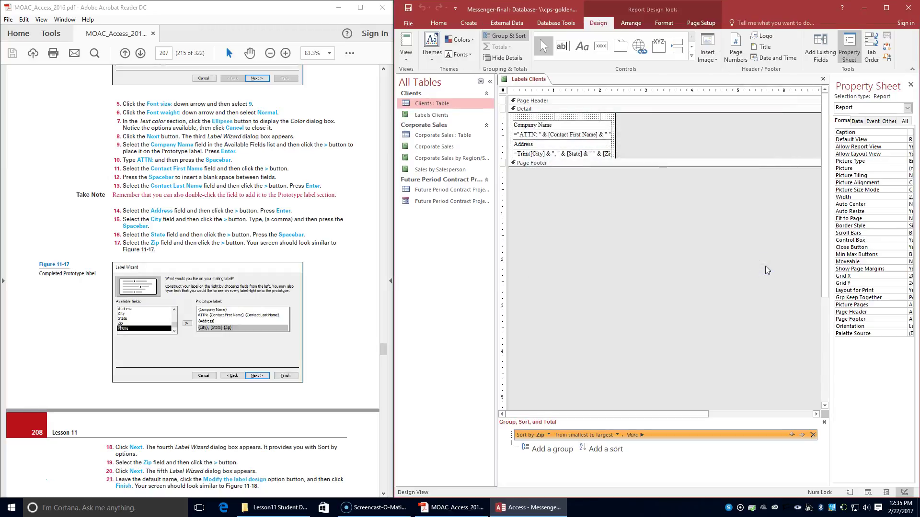
Switch the Labels Clients report to Print Preview
scroll(249, 372, down, 5)
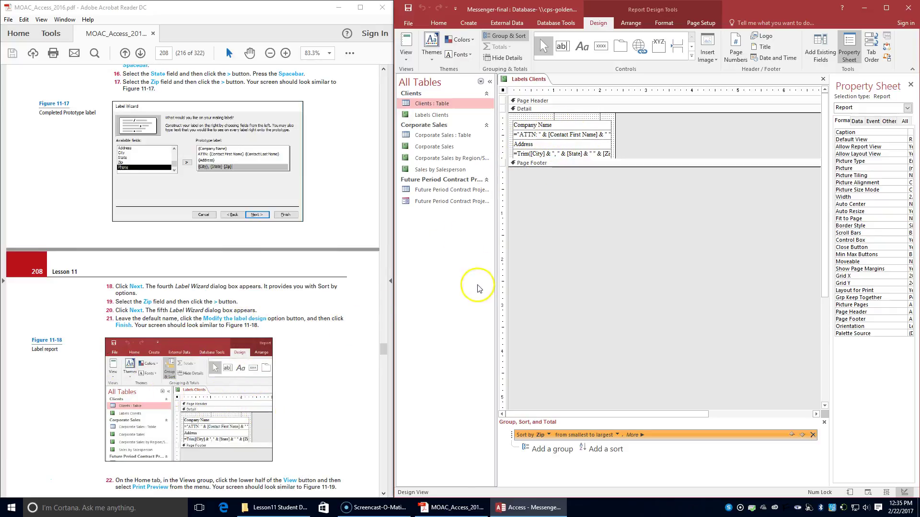
click(439, 23)
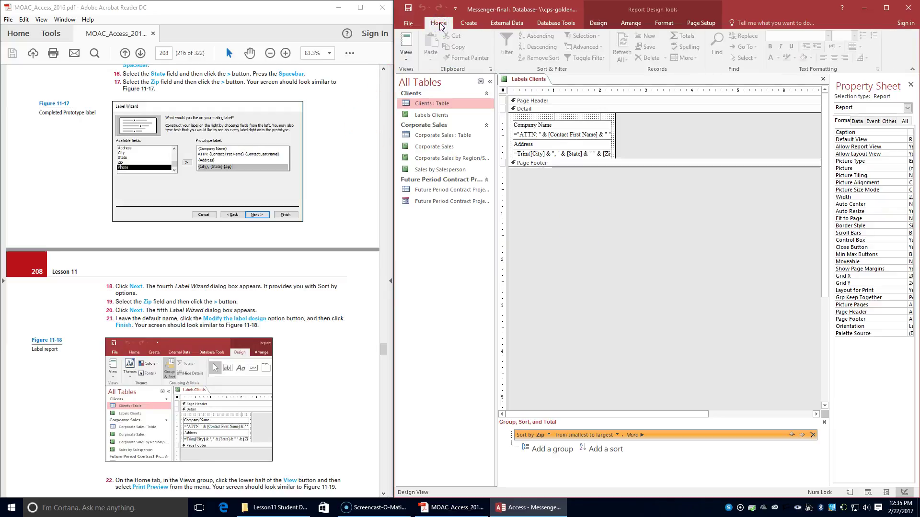
click(405, 61)
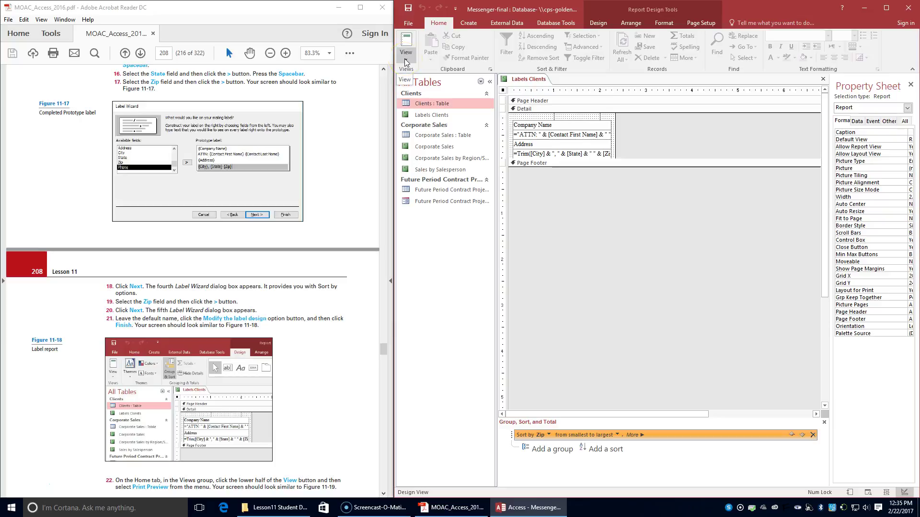
click(406, 61)
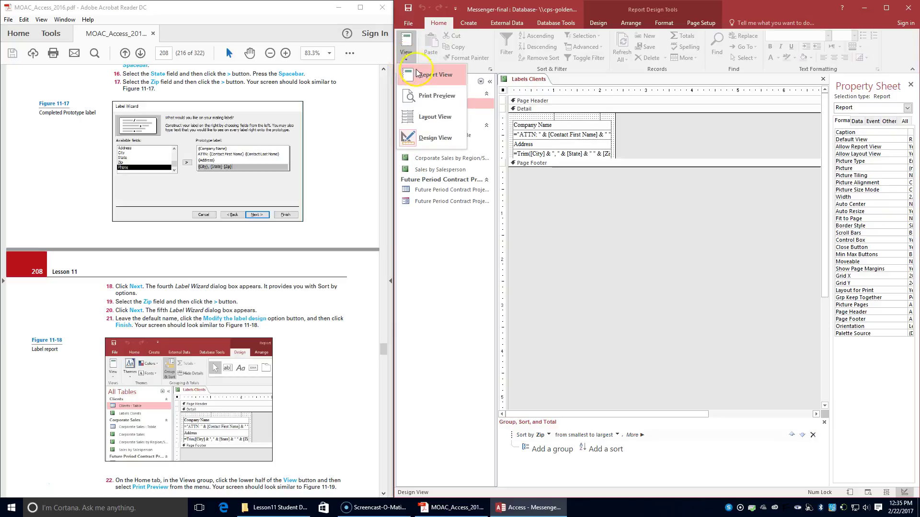
click(429, 101)
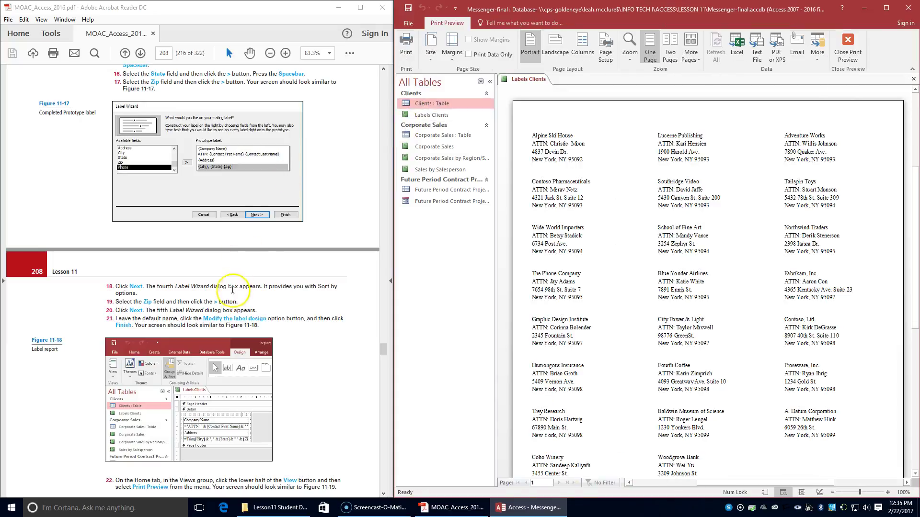
Open the Clients table to view the source records, return to the Labels Clients preview, and find the remaining exercise steps in the textbook
scroll(233, 290, down, 3)
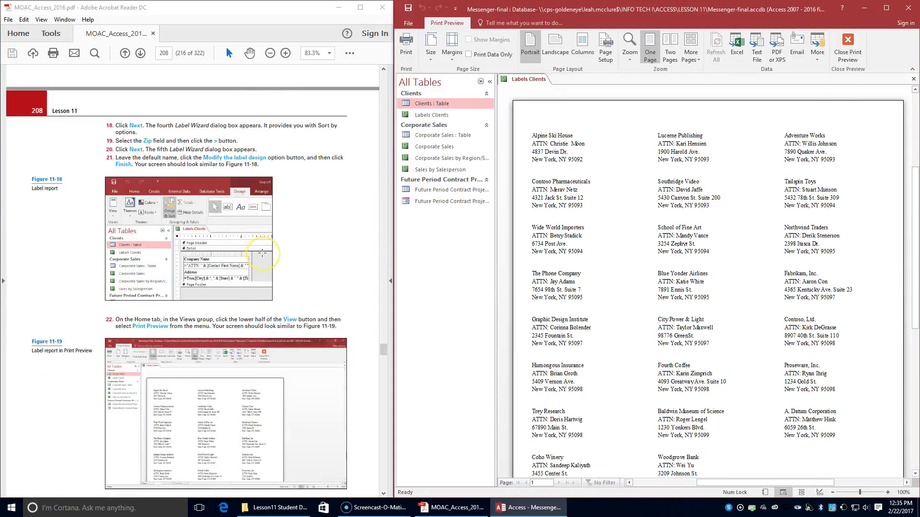
scroll(262, 253, down, 1)
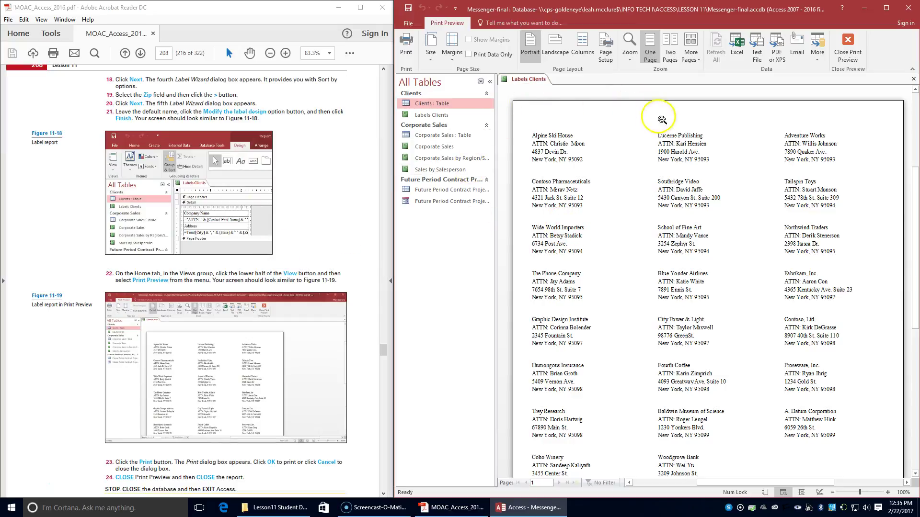
double_click(416, 104)
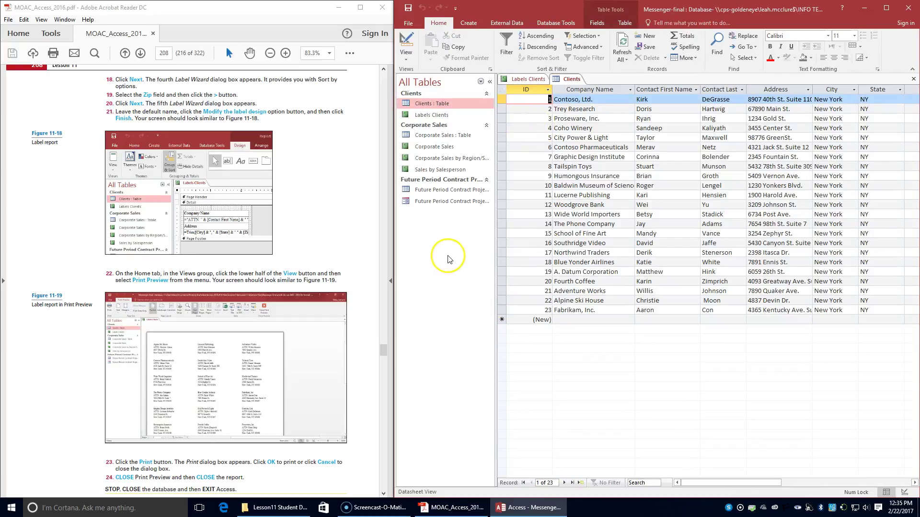
double_click(445, 115)
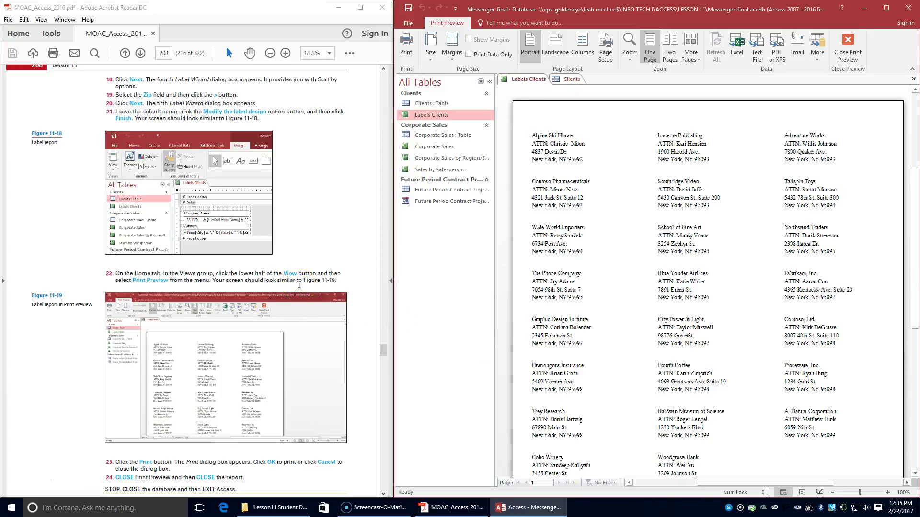
scroll(299, 284, down, 1)
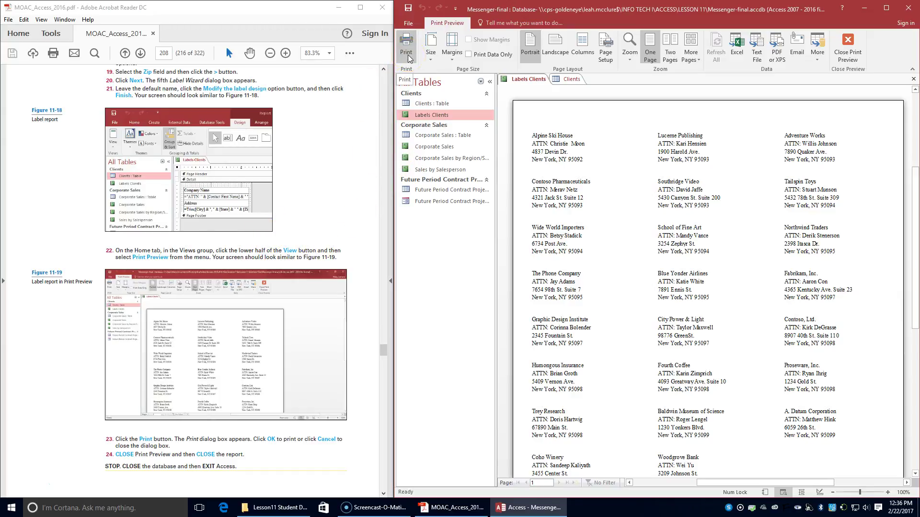
Close Print Preview of the label report and close the Labels Clients report
click(411, 80)
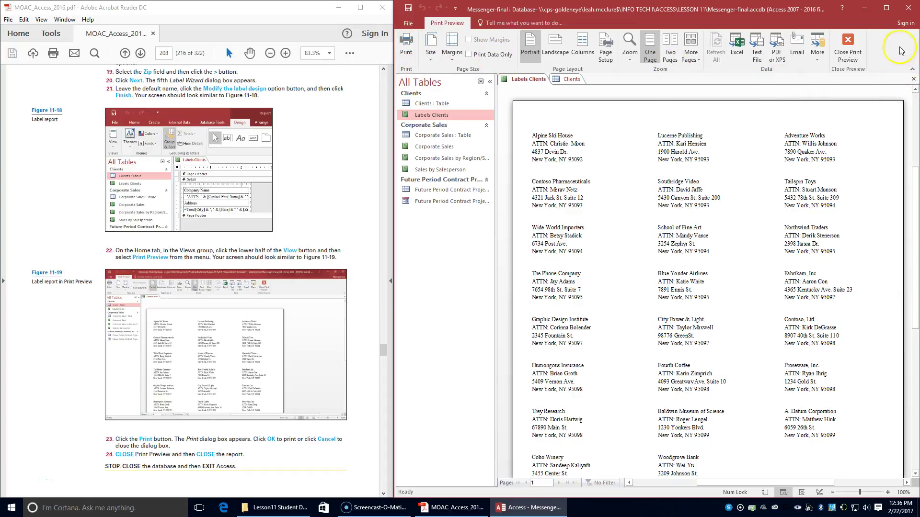
click(849, 40)
right_click(527, 81)
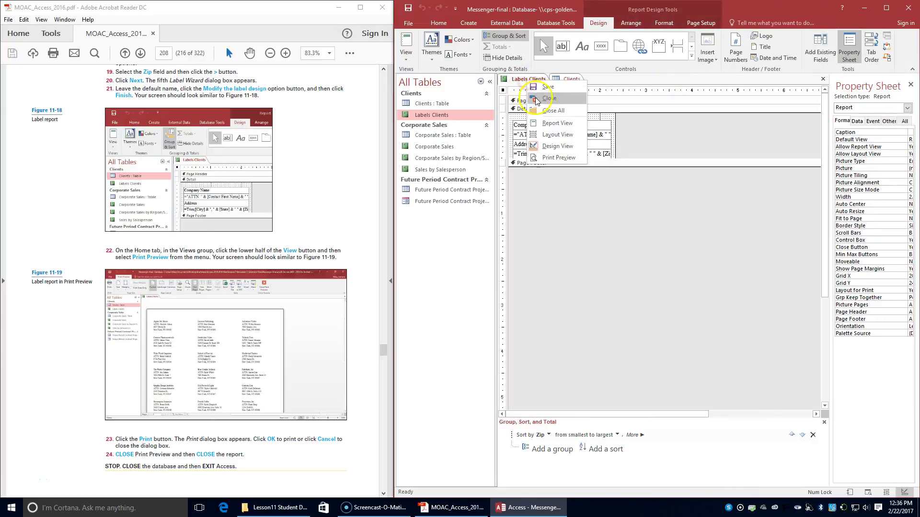
click(528, 80)
right_click(531, 81)
click(548, 98)
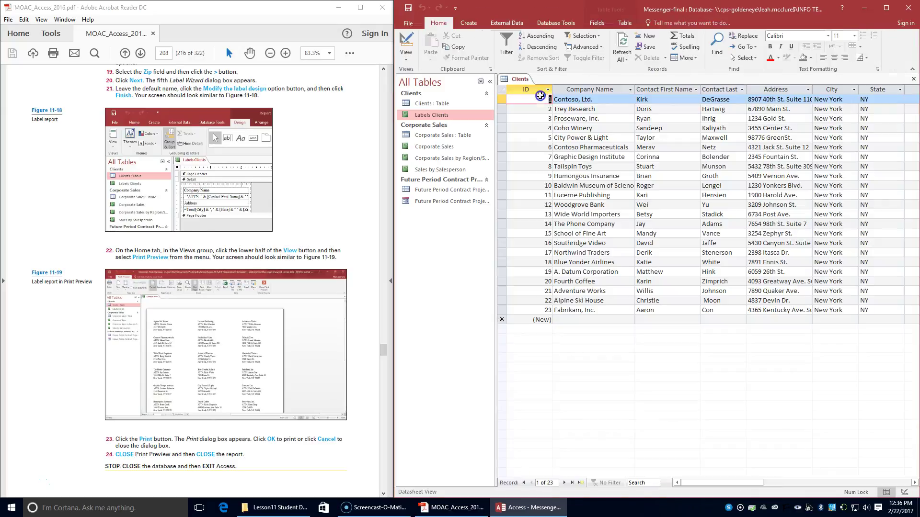
Close the Clients table and exit the database program, agreeing to empty the Clipboard
right_click(522, 80)
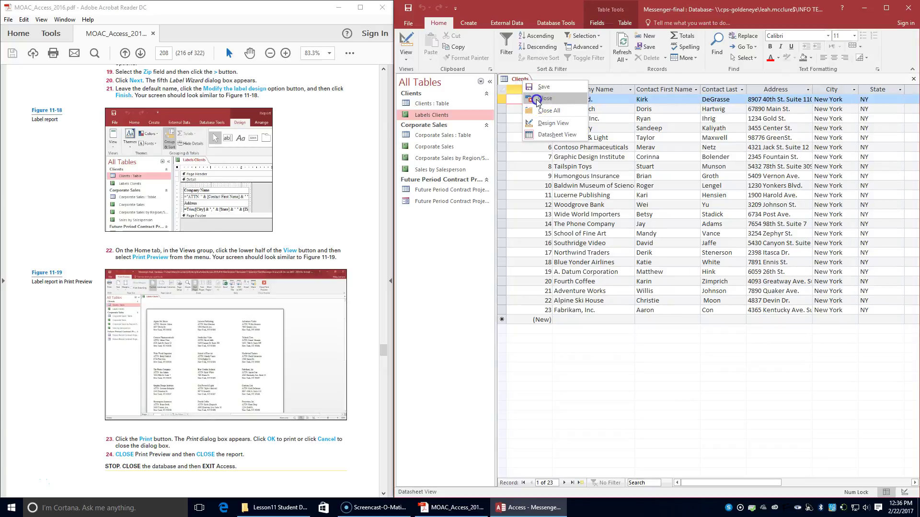
click(537, 100)
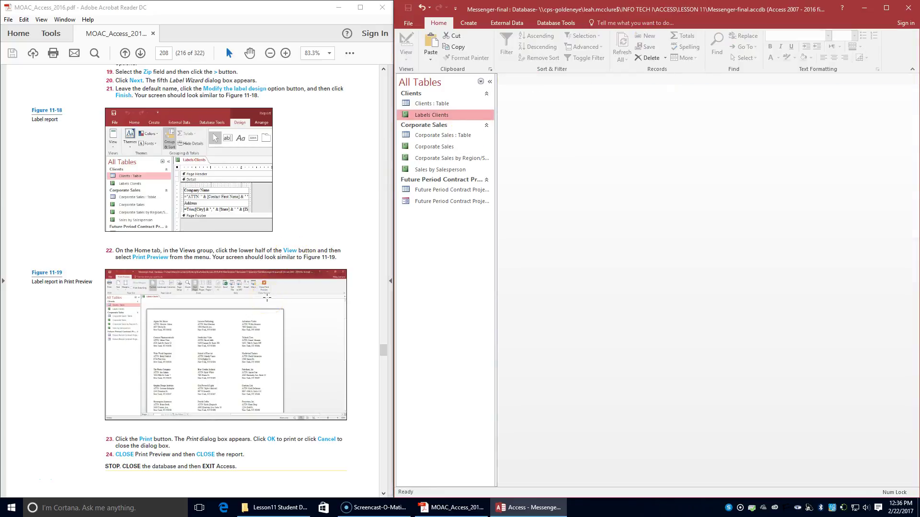
scroll(267, 298, down, 4)
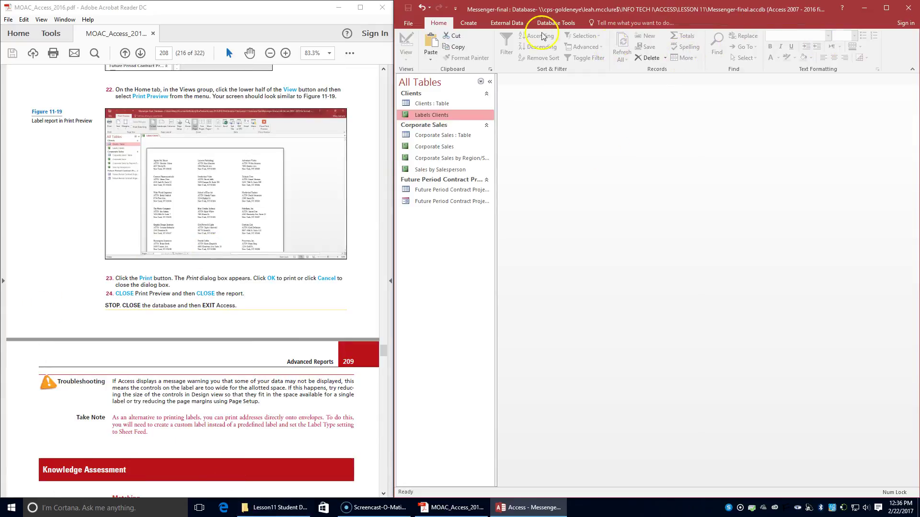
click(909, 8)
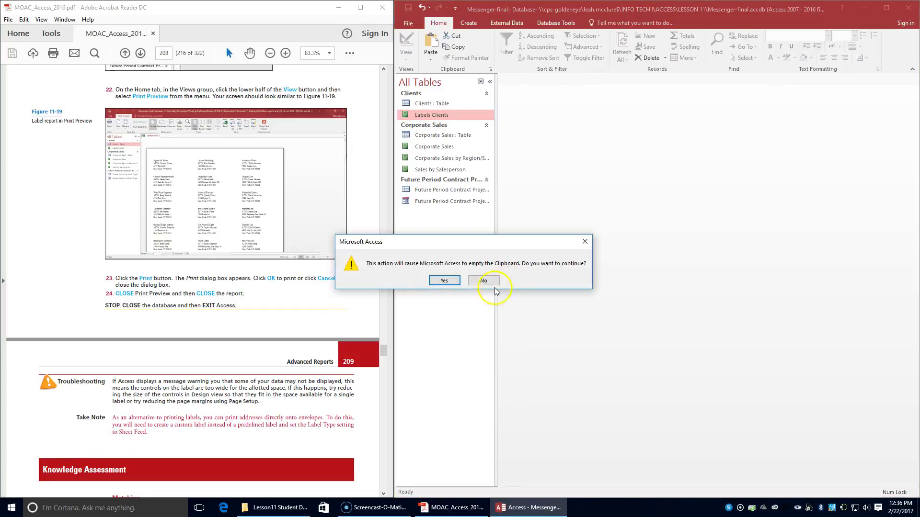
click(447, 281)
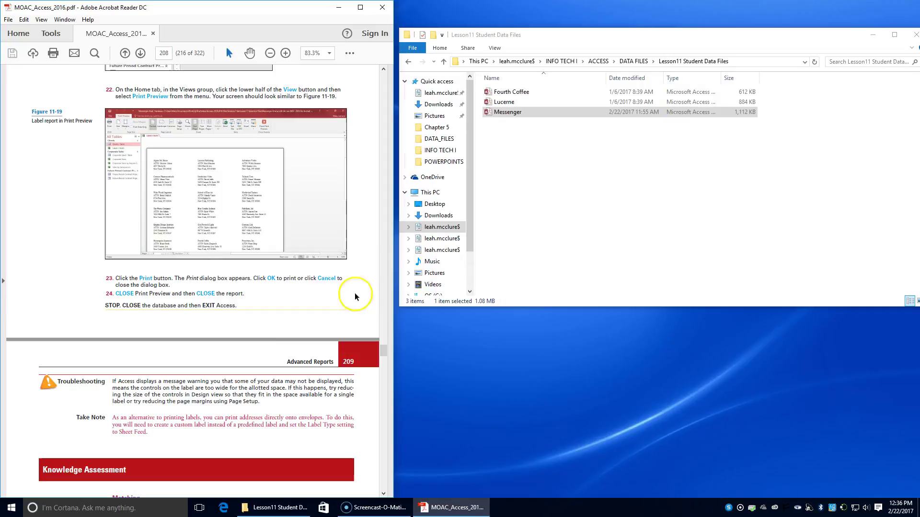
Close the Lesson11 Student Data Files folder window, leaving the textbook open at the end of the exercise
scroll(150, 404, down, 5)
click(772, 41)
click(915, 35)
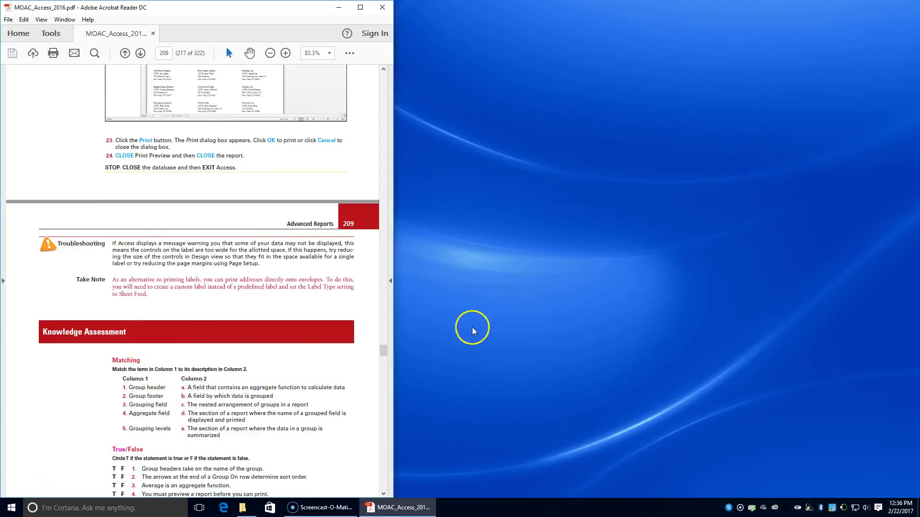